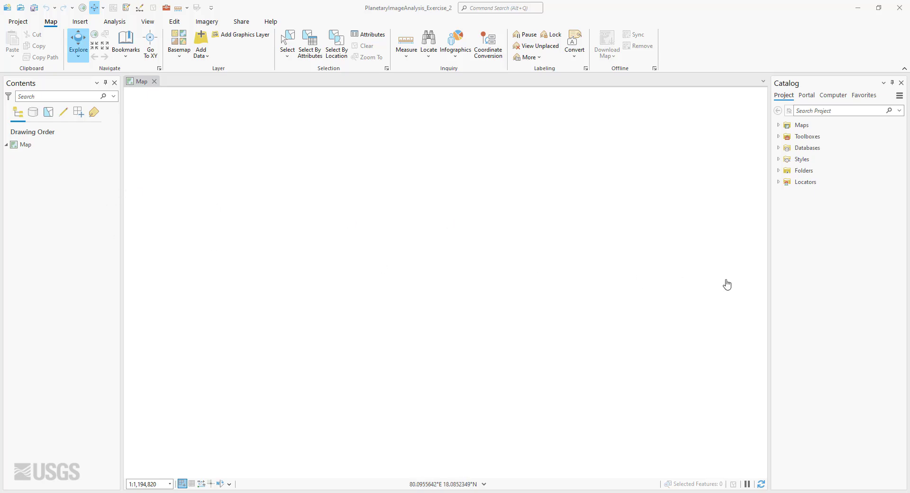
# Expand the project's PlanetaryImageAnalysis folder connection and check the option for adding another folder connection
pyautogui.click(779, 171)
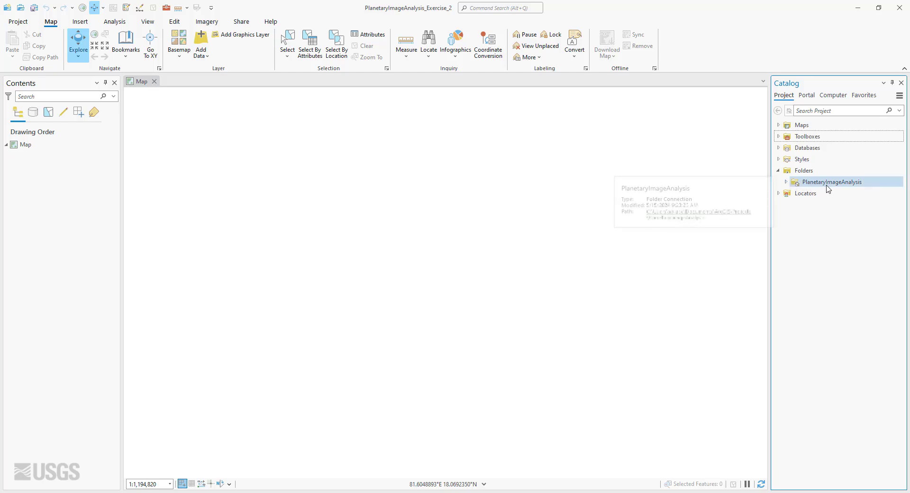
pyautogui.click(787, 183)
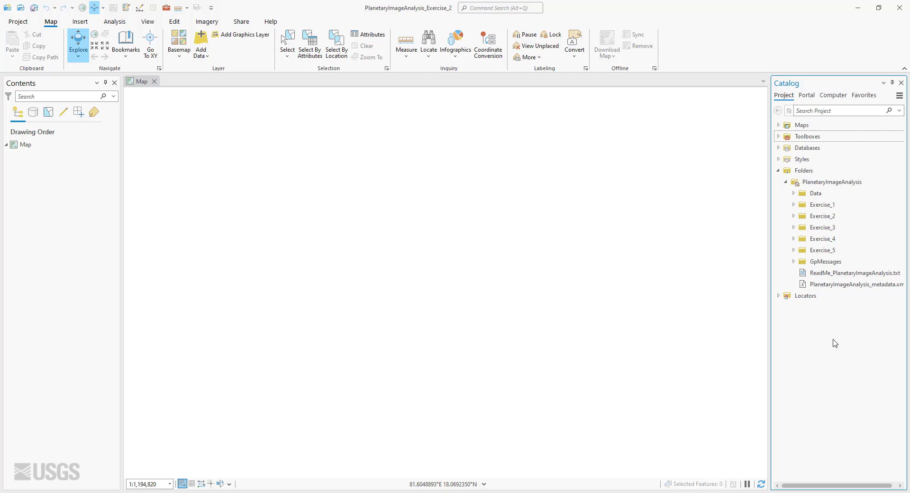
pyautogui.rightClick(801, 173)
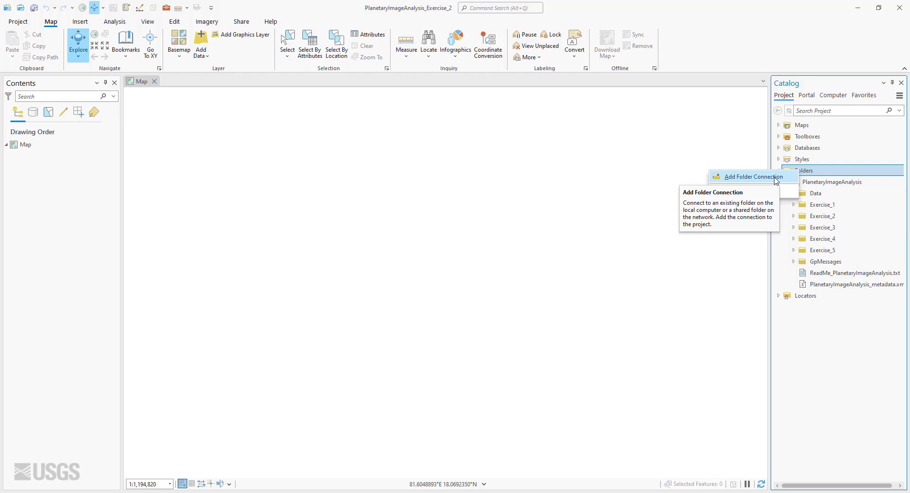
pyautogui.click(839, 365)
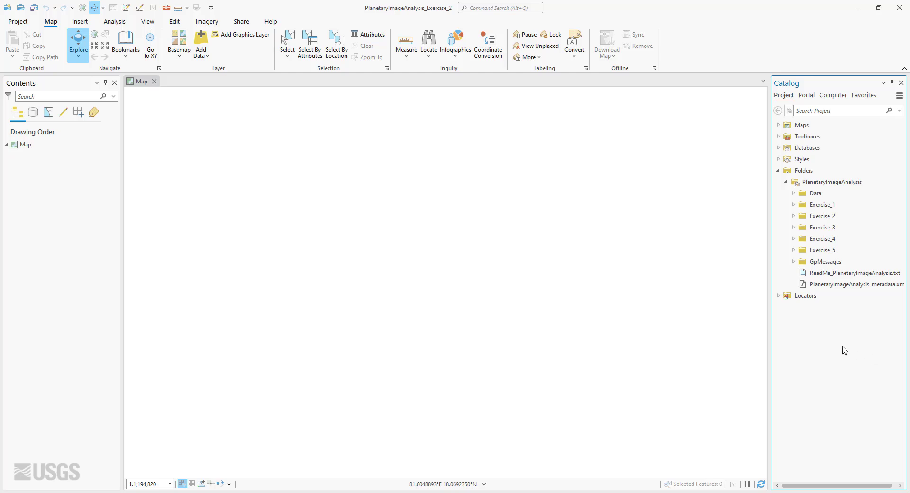
# Add Jezero_Orthomosaic.tif from the Rasters subfolder of the Data folder to the current map
pyautogui.click(794, 193)
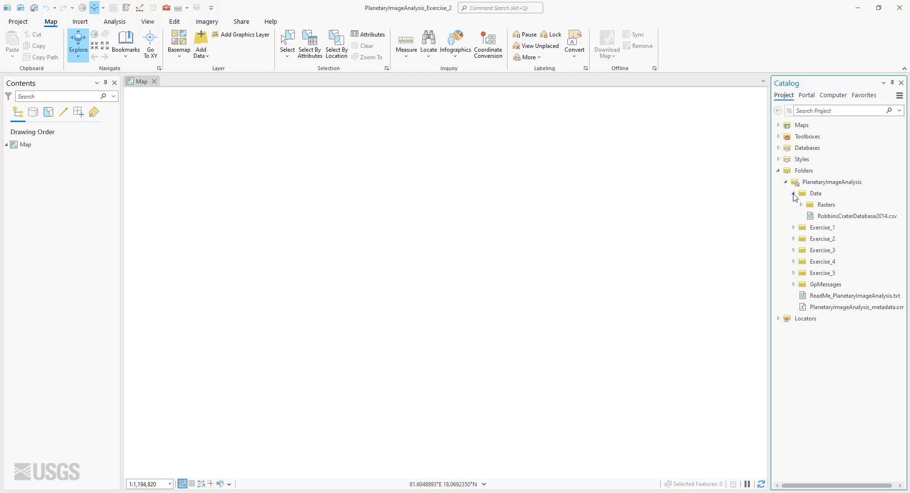
pyautogui.click(802, 205)
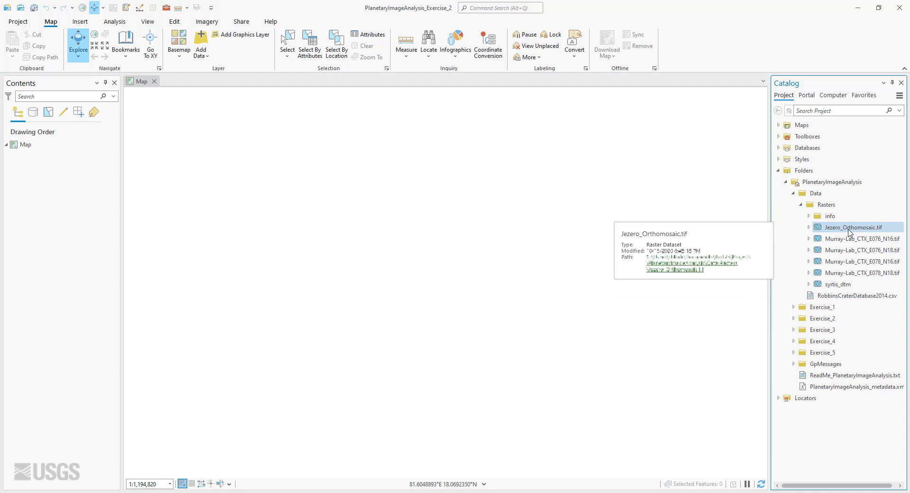
pyautogui.click(860, 228)
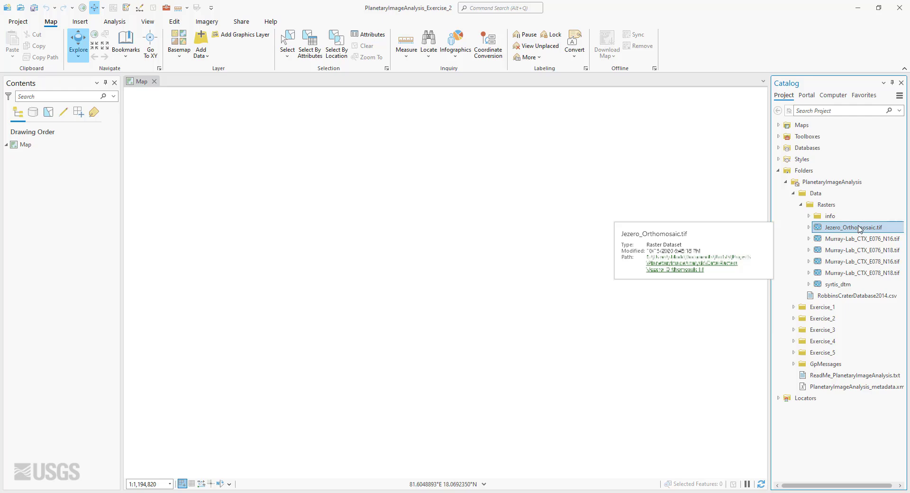
pyautogui.rightClick(861, 228)
pyautogui.click(790, 233)
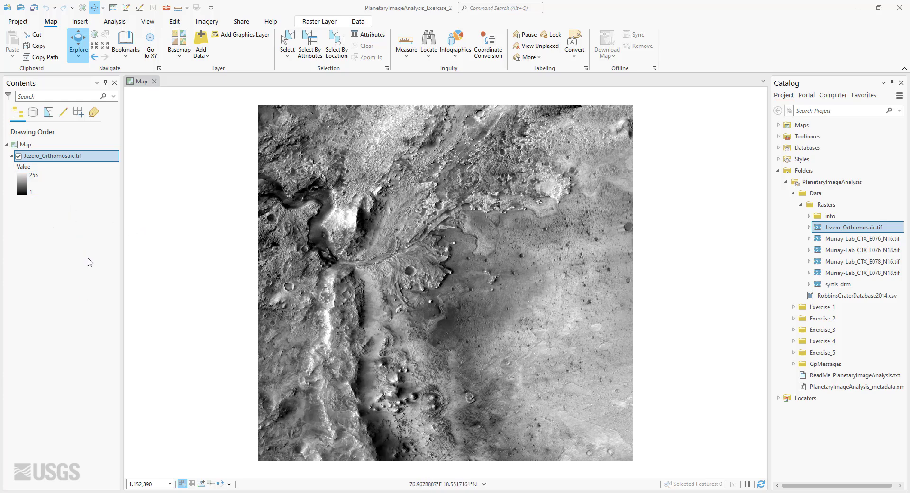
# Create a new group layer in the map and name it Rasters
pyautogui.click(30, 145)
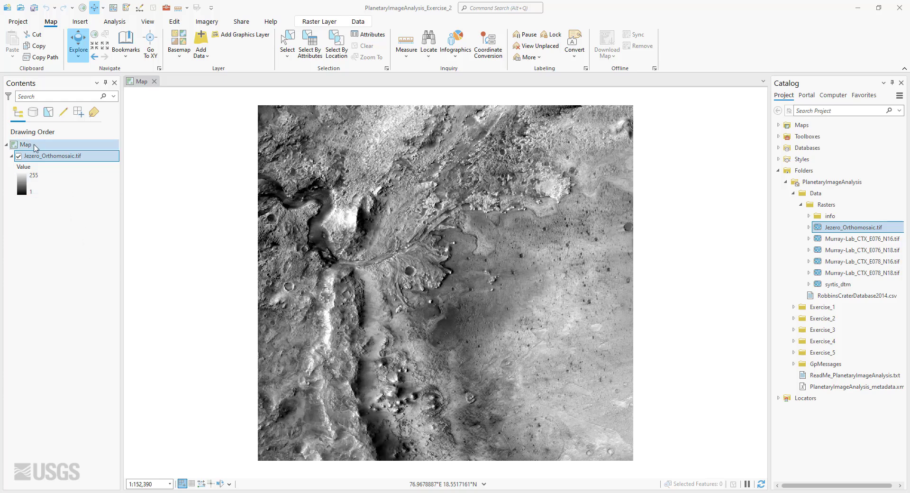
pyautogui.rightClick(30, 147)
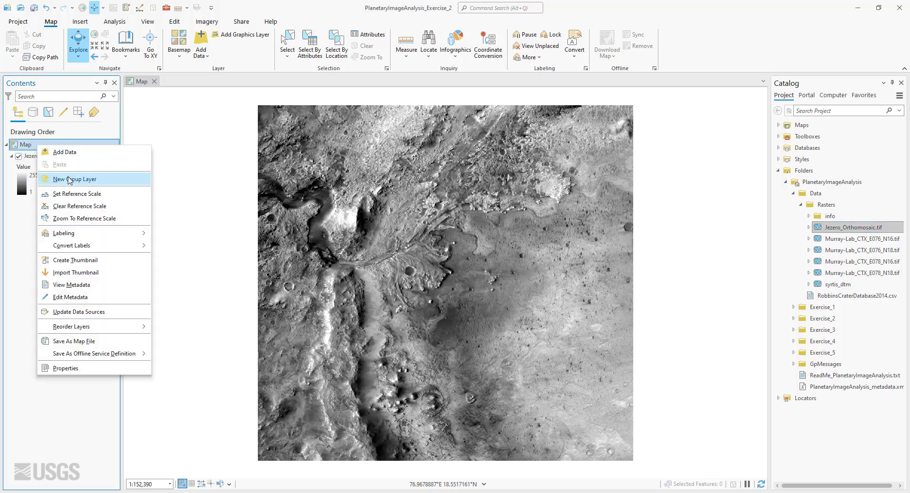
pyautogui.click(70, 180)
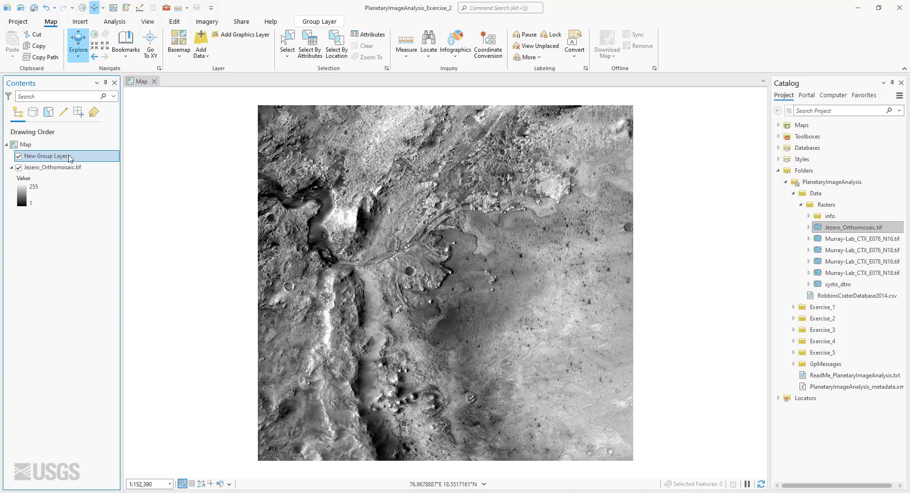
pyautogui.click(66, 159)
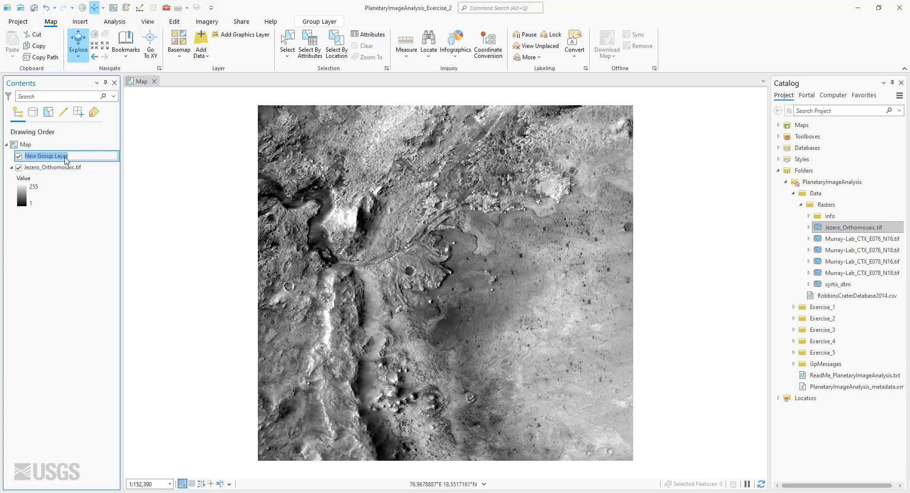
pyautogui.write('Rasters')
pyautogui.press('Return')
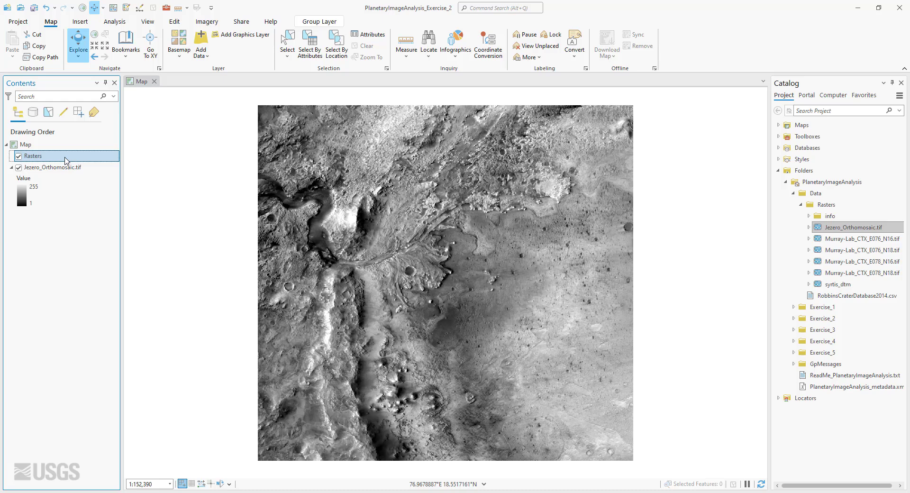
# Move the Jezero_Orthomosaic.tif layer into the Rasters group and expand the group to show its contents
pyautogui.click(48, 168)
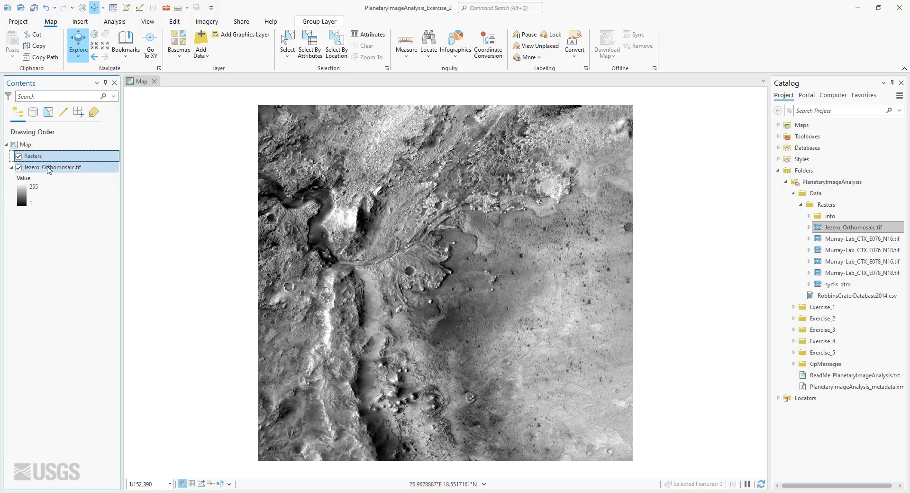
pyautogui.moveTo(48, 170); pyautogui.dragTo(37, 161)
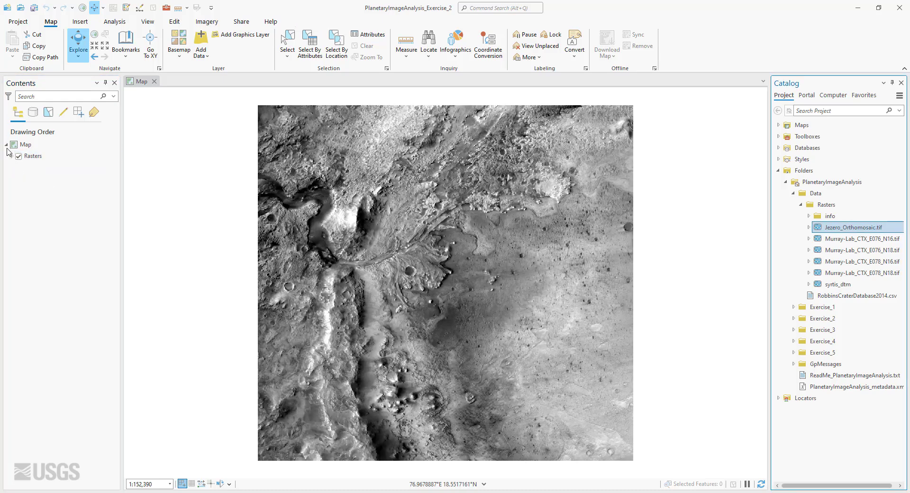
pyautogui.click(12, 156)
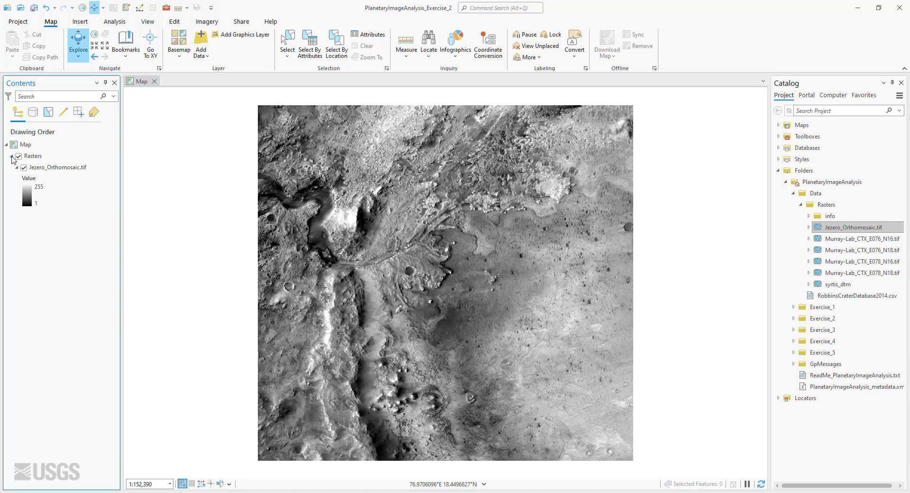
pyautogui.click(12, 158)
pyautogui.click(12, 158)
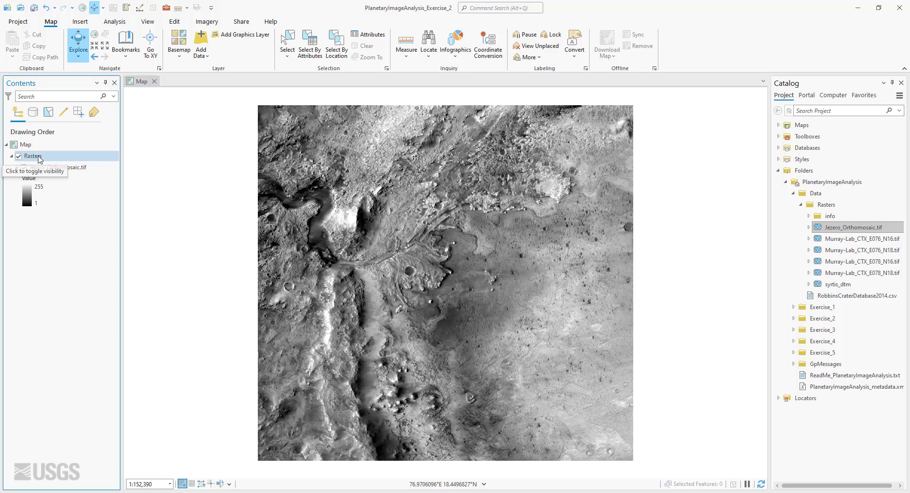
pyautogui.click(39, 169)
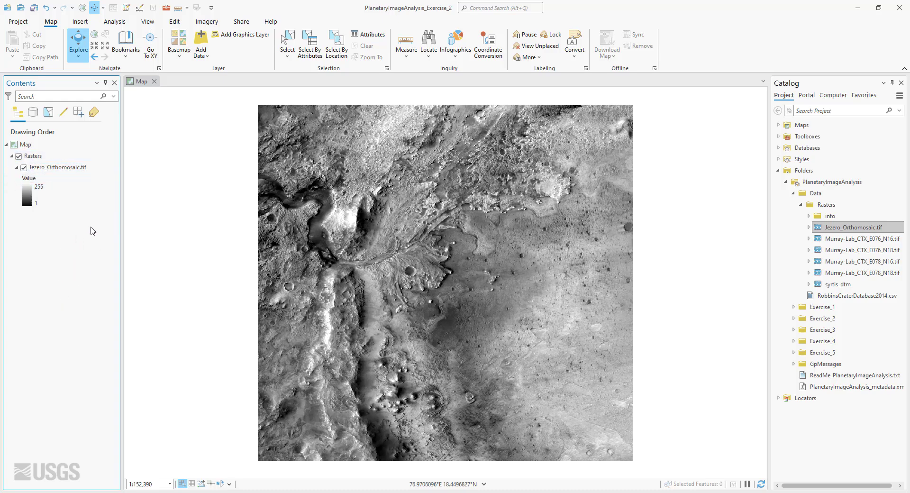
# Turn the visibility of the Rasters group layer off and back on
pyautogui.click(18, 156)
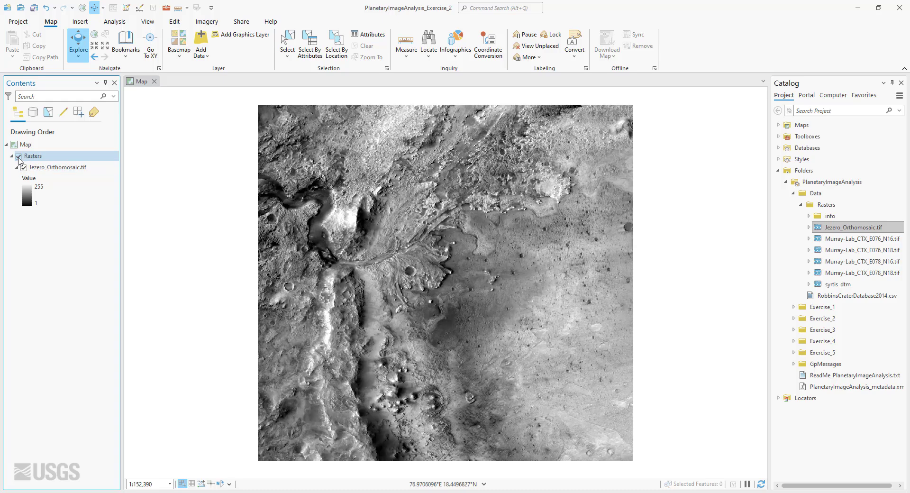
pyautogui.click(19, 157)
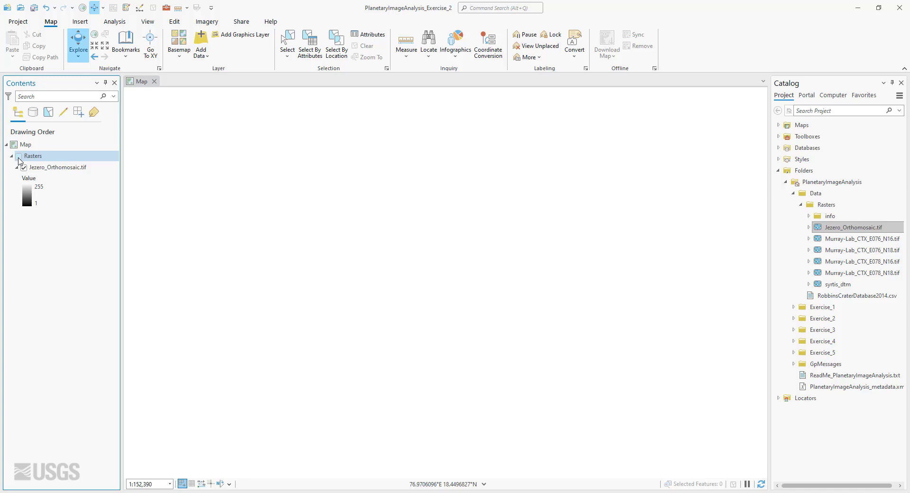
pyautogui.click(19, 157)
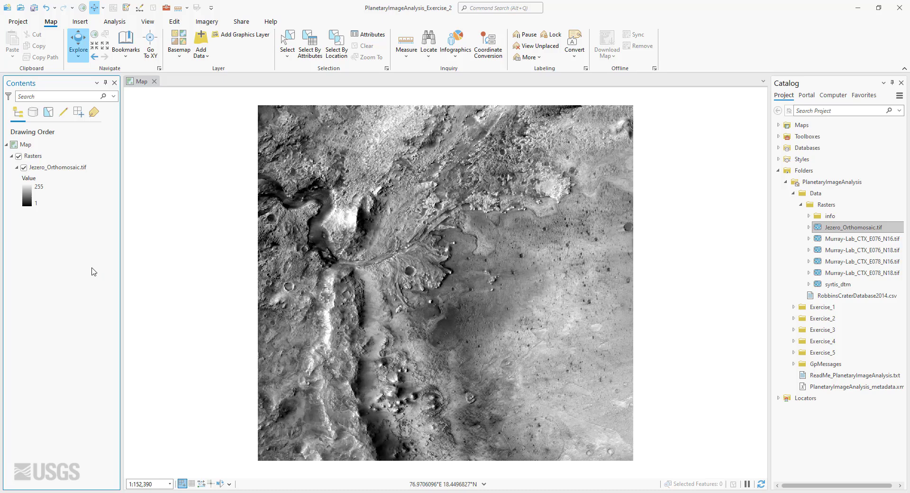
# View the metadata of the Jezero_Orthomosaic.tif layer, read through its full description, and close the catalog view
pyautogui.rightClick(51, 171)
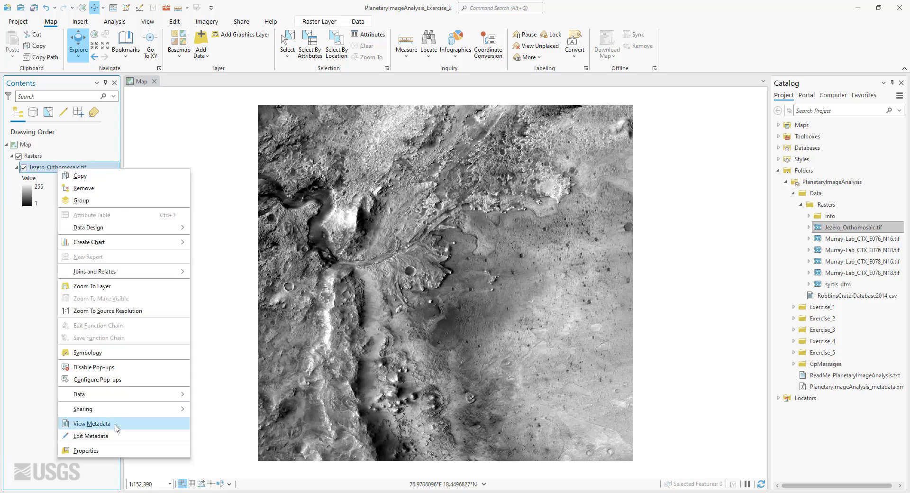
pyautogui.click(115, 426)
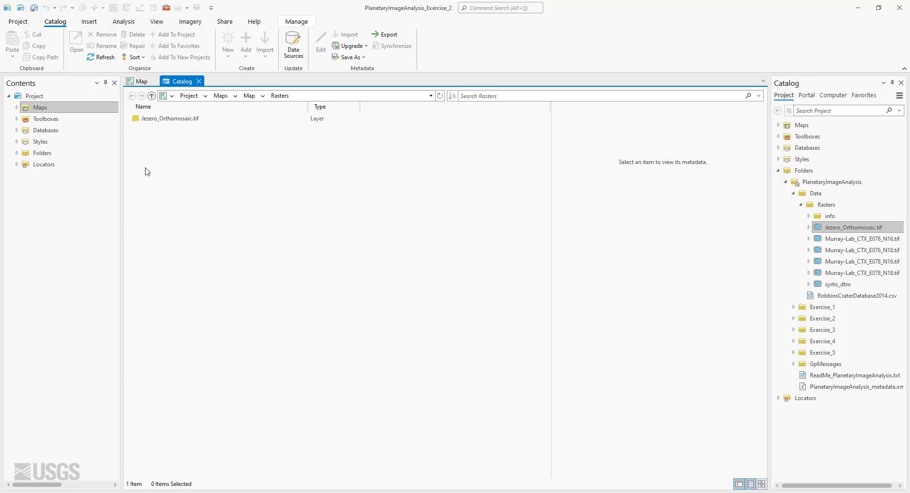
pyautogui.click(176, 120)
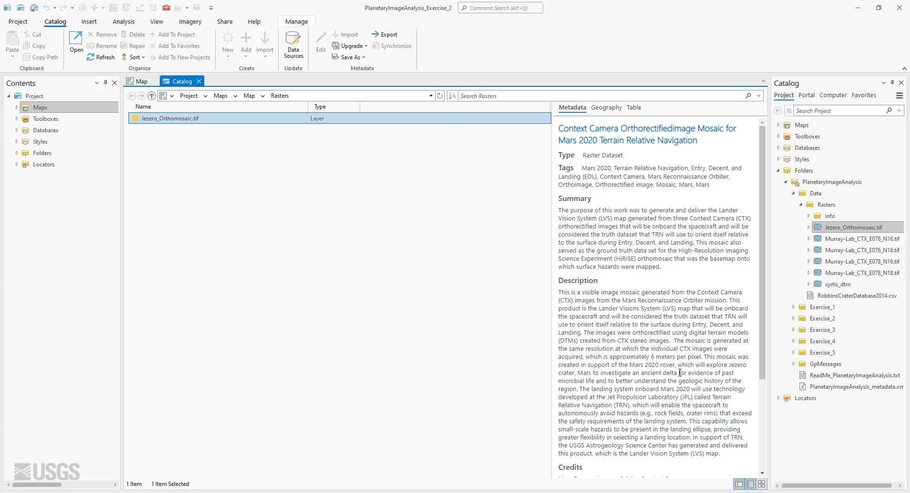
pyautogui.scroll(-3, 674, 348)
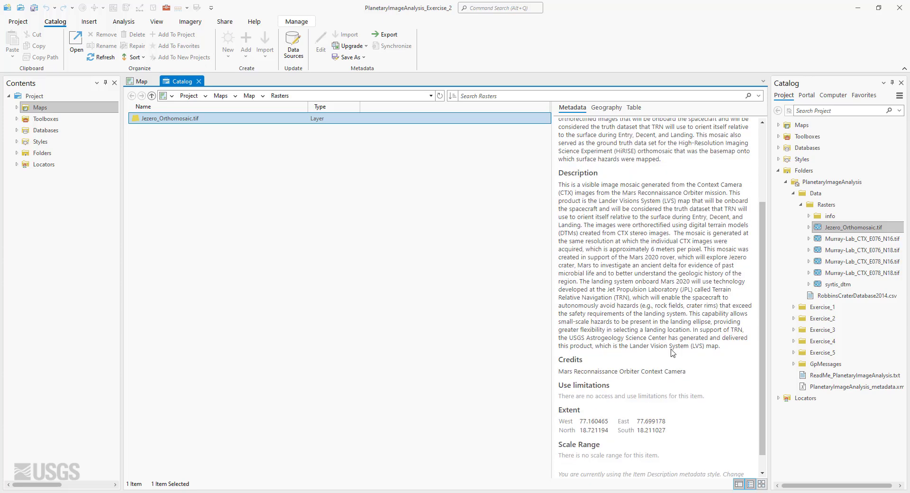
pyautogui.scroll(-1, 672, 353)
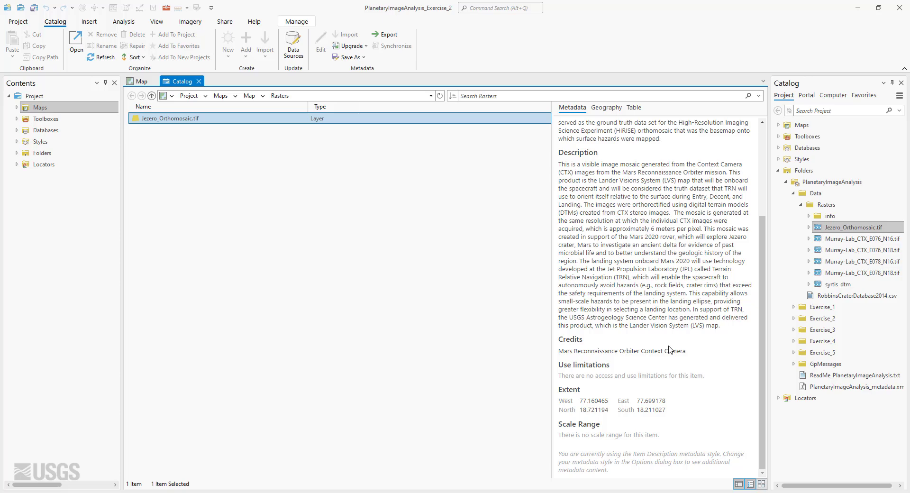
pyautogui.scroll(4, 670, 350)
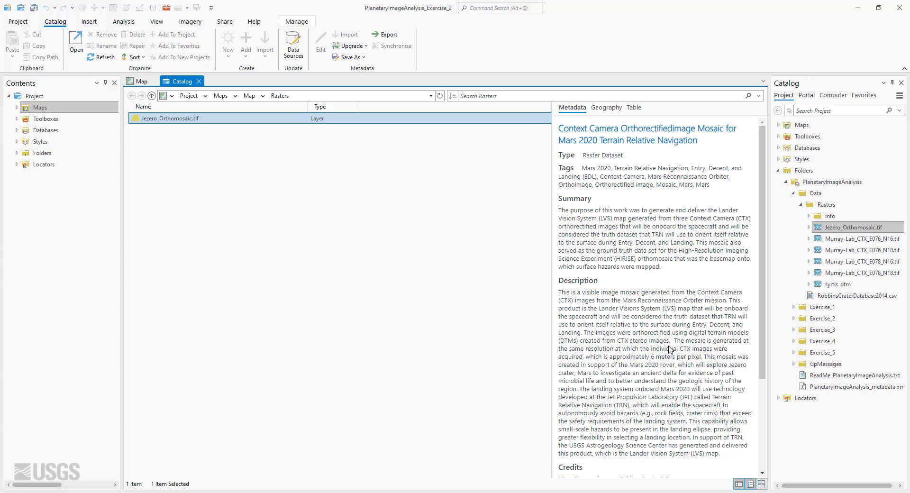
pyautogui.click(197, 84)
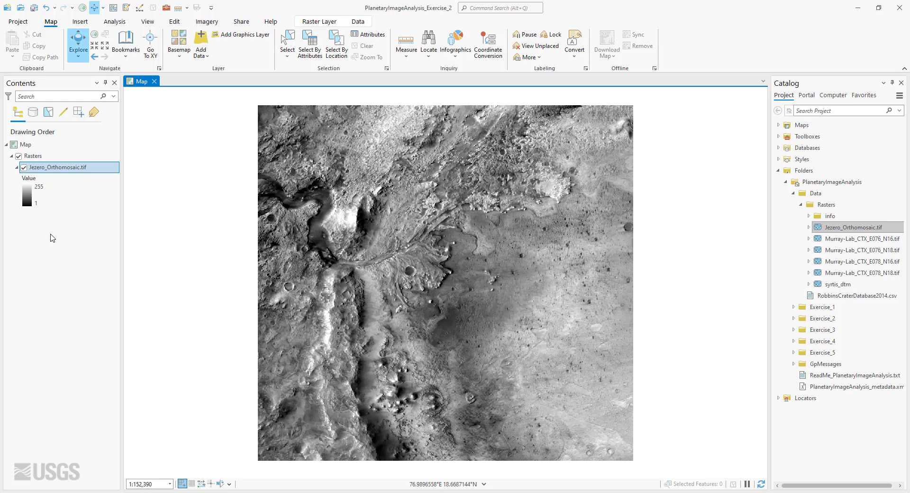
# Open the map's properties and examine its current XY coordinate system
pyautogui.rightClick(27, 148)
pyautogui.click(70, 345)
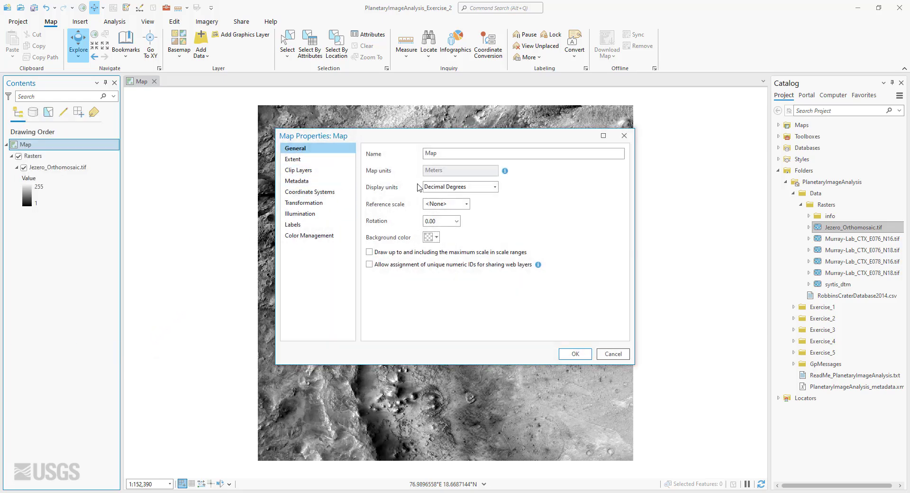
pyautogui.click(331, 196)
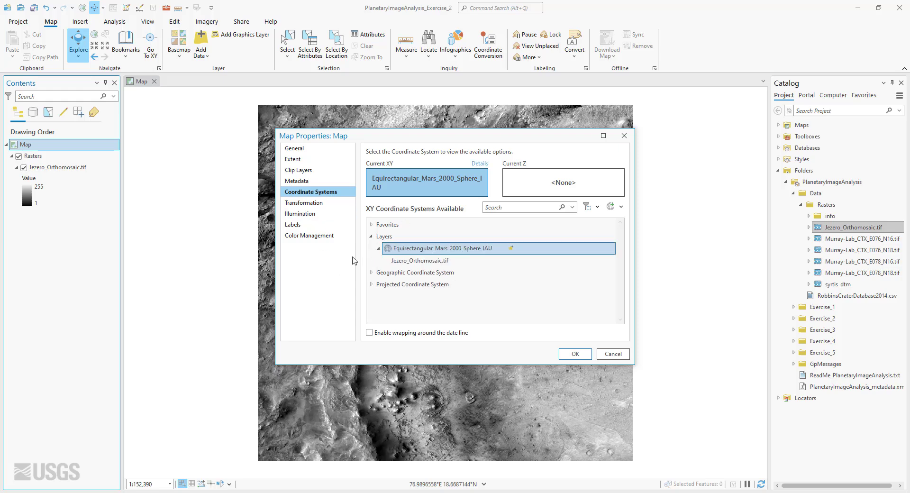
pyautogui.click(400, 193)
# Search the available XY coordinate systems for "Mars" and list the projected Solar System entries for Mars
pyautogui.click(508, 209)
pyautogui.write('Mars')
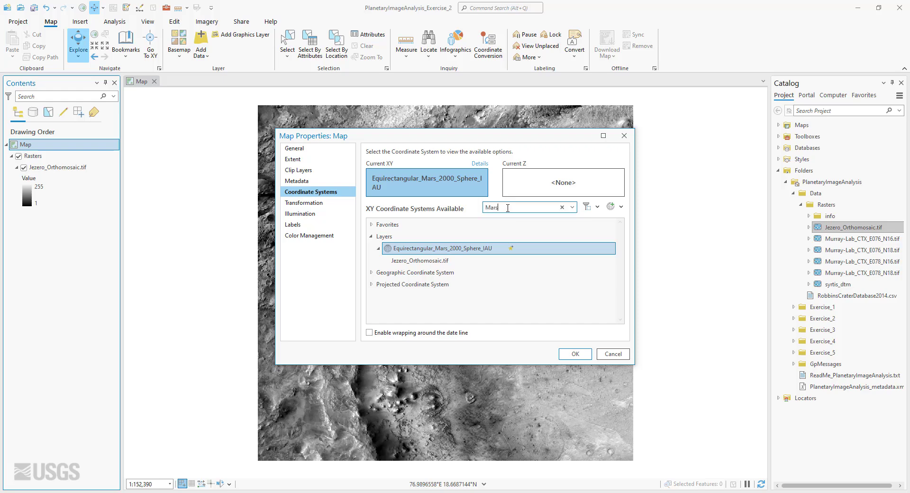
pyautogui.press('Return')
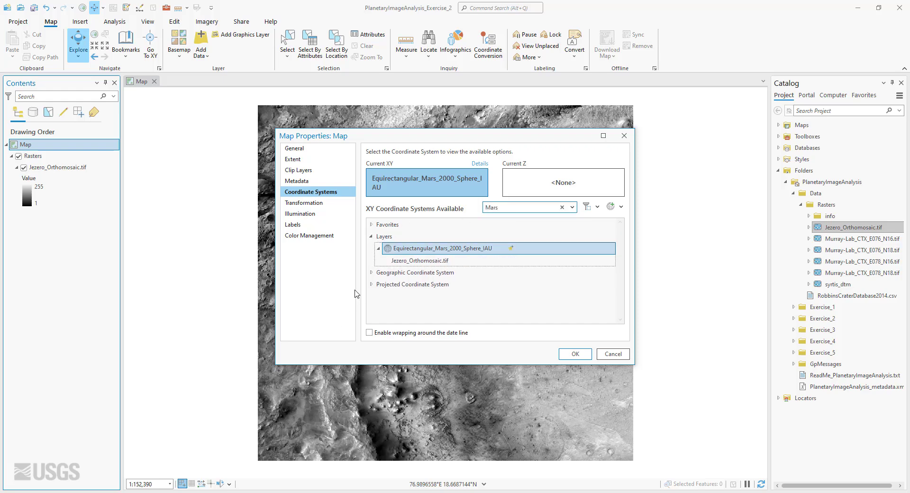
pyautogui.click(372, 284)
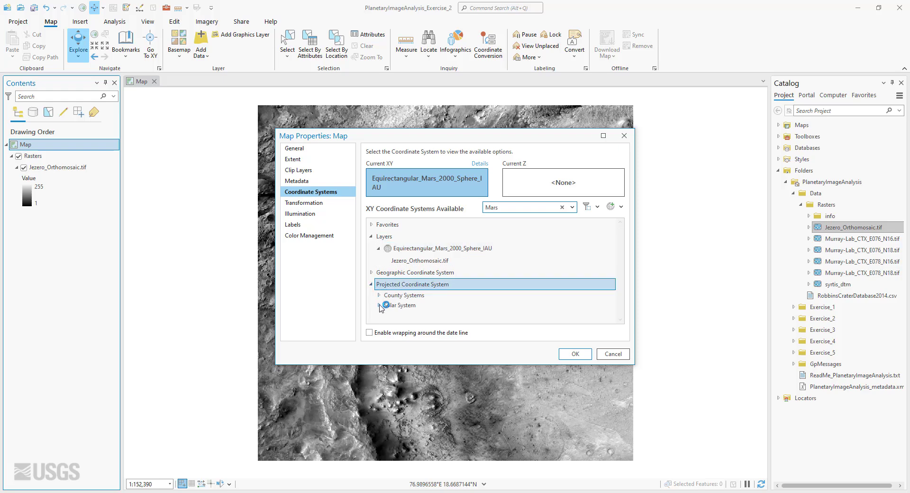
pyautogui.click(379, 305)
pyautogui.click(386, 315)
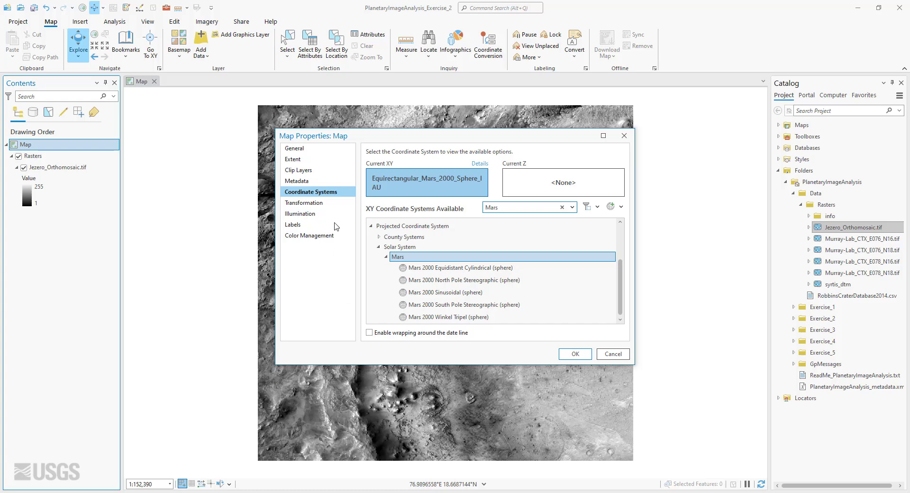
# Set the map's display units to Meters in its general properties and apply the change
pyautogui.click(304, 149)
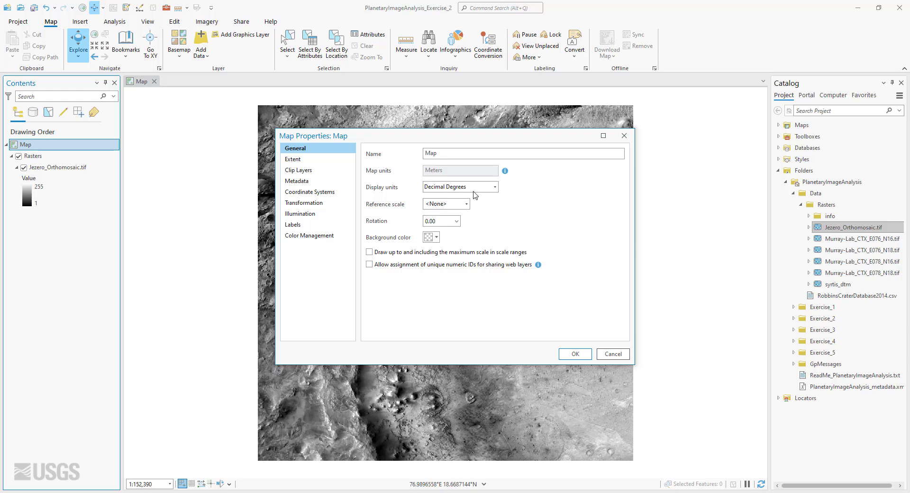
pyautogui.click(495, 188)
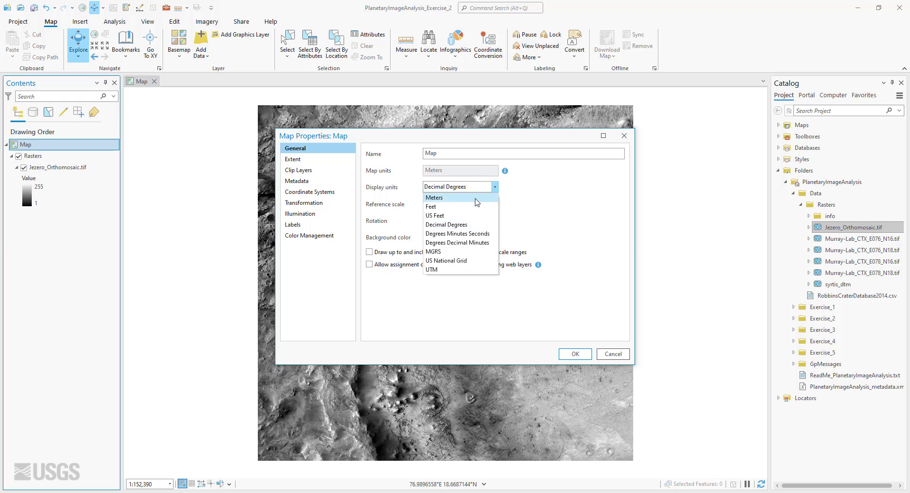
pyautogui.click(477, 199)
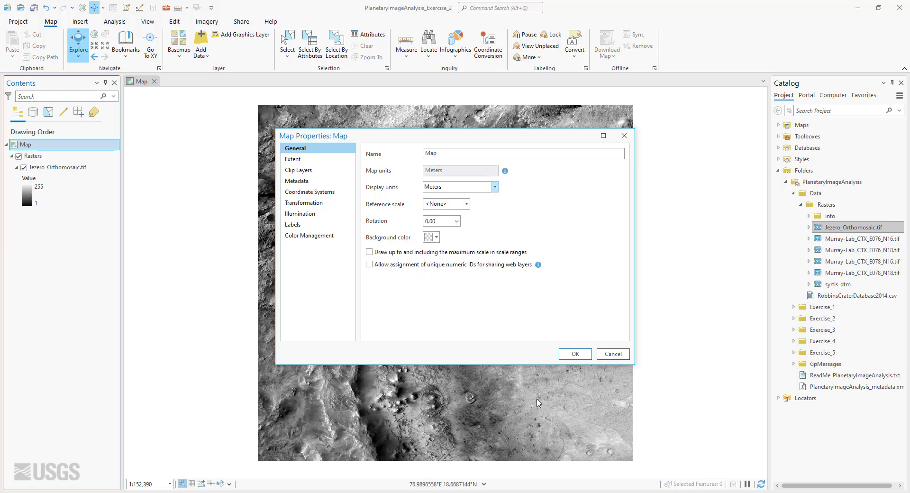
pyautogui.click(580, 355)
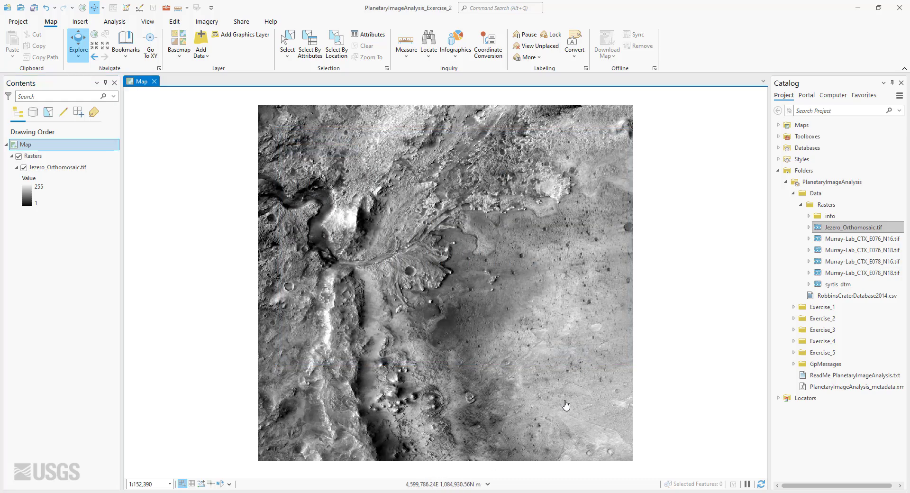
# Switch the map view's coordinate readout units to Decimal Degrees
pyautogui.click(488, 485)
pyautogui.press('Up')
pyautogui.press('Up')
pyautogui.press('Up')
pyautogui.press('Up')
pyautogui.press('Up')
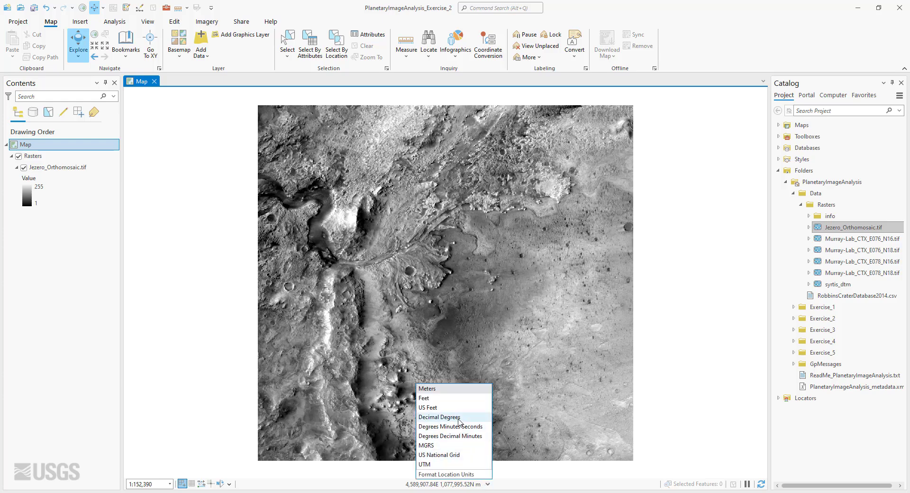
pyautogui.press('Return')
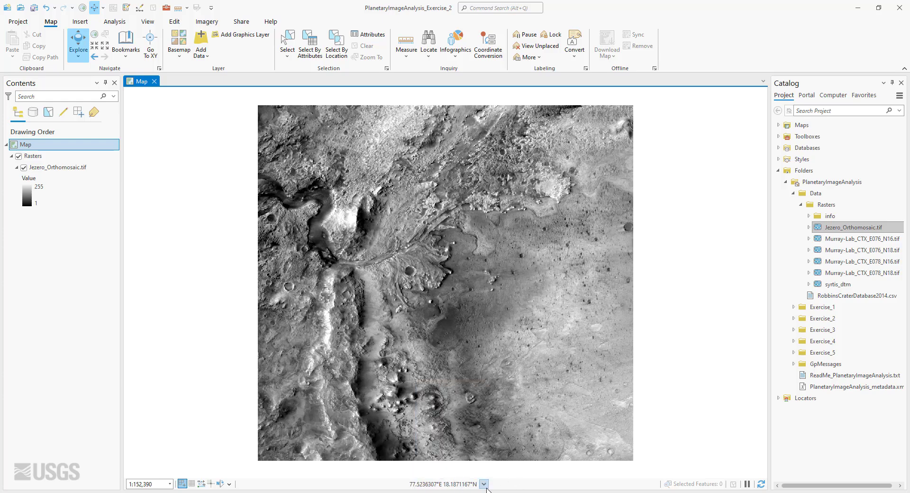
# Switch the coordinate readout to Meters and back to Decimal Degrees
pyautogui.click(484, 484)
pyautogui.click(454, 390)
pyautogui.click(488, 484)
pyautogui.click(459, 418)
# Select the Jezero_Orthomosaic.tif layer and the Rasters group in turn to compare their contextual options, ending on the orthomosaic
pyautogui.click(59, 167)
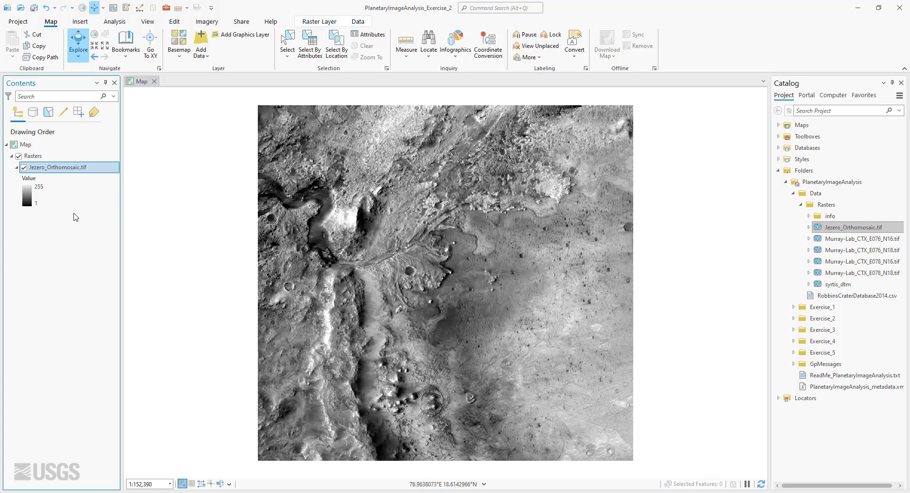
pyautogui.click(37, 159)
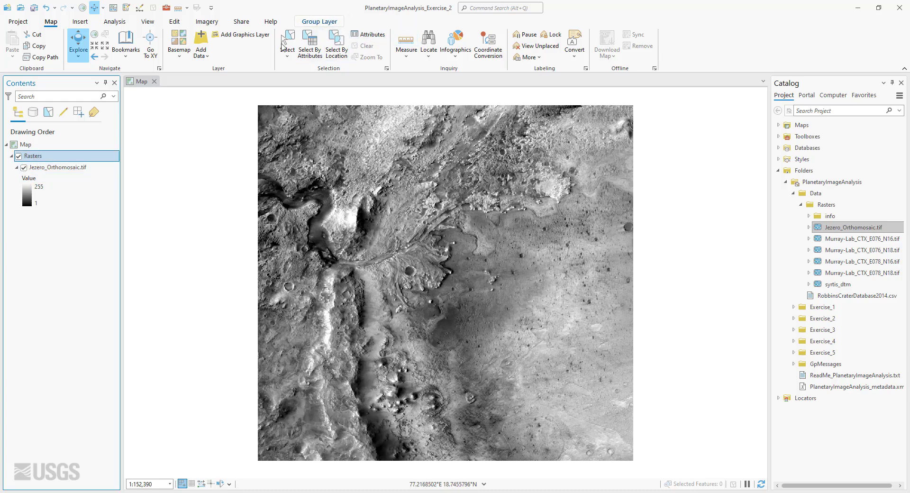
pyautogui.click(64, 167)
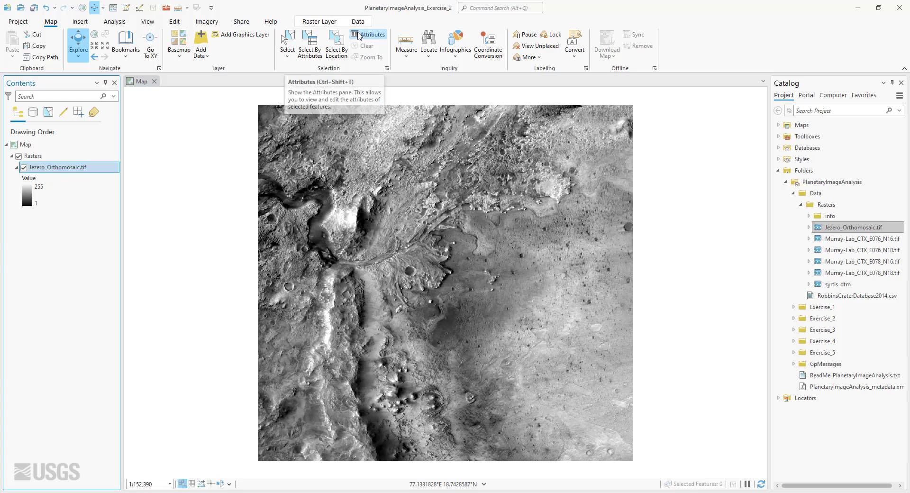
# Raise the Jezero_Orthomosaic.tif layer's brightness to 54 and reset it to 0
pyautogui.click(325, 22)
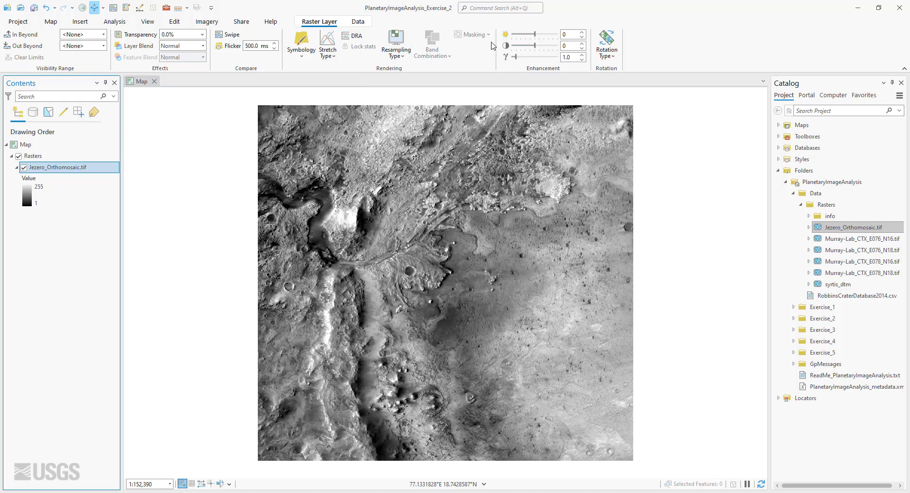
pyautogui.moveTo(537, 38); pyautogui.dragTo(549, 37)
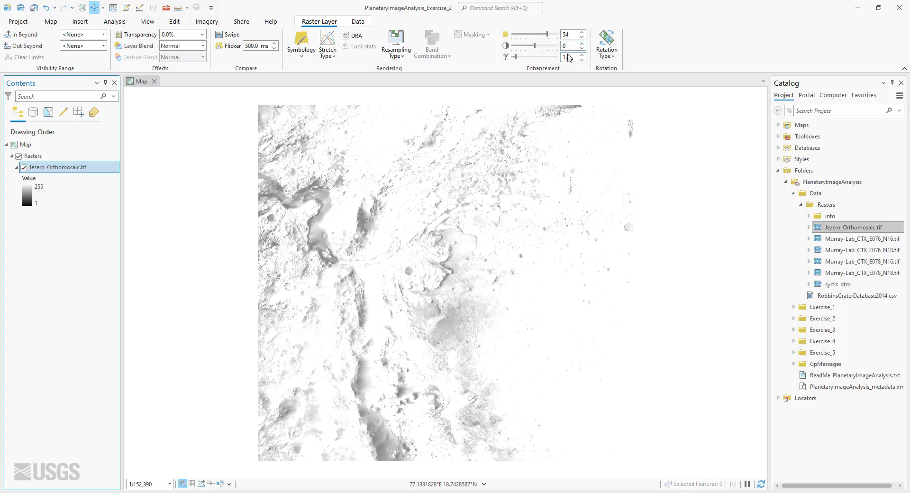
pyautogui.click(506, 35)
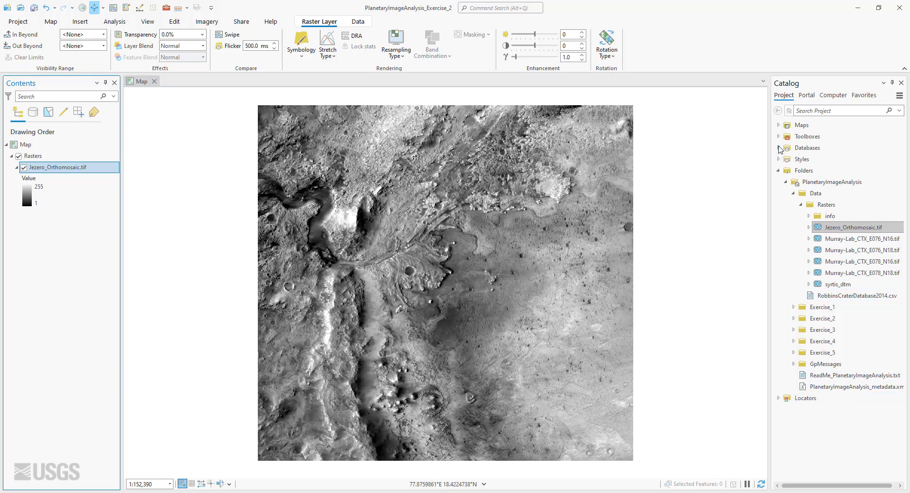
# Expand the project databases and examine the contents of PlanetaryImageAnalysis_Exercise_2.gdb
pyautogui.click(778, 148)
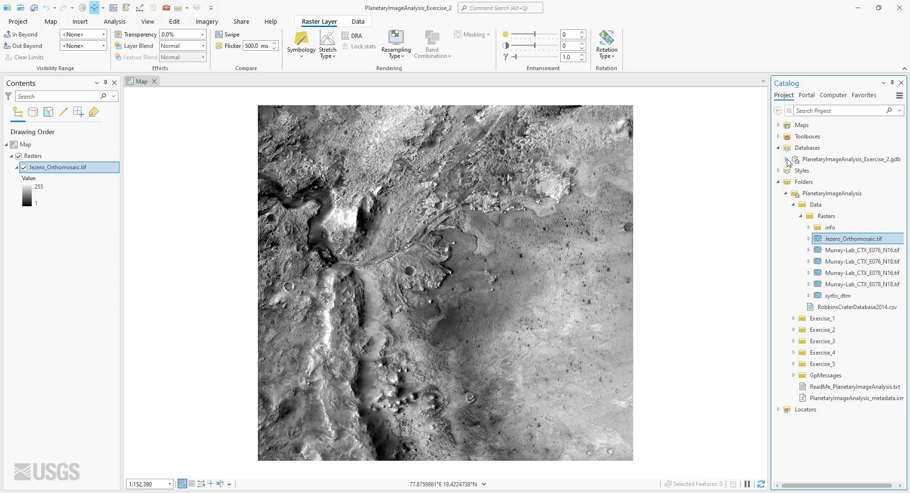
pyautogui.click(787, 159)
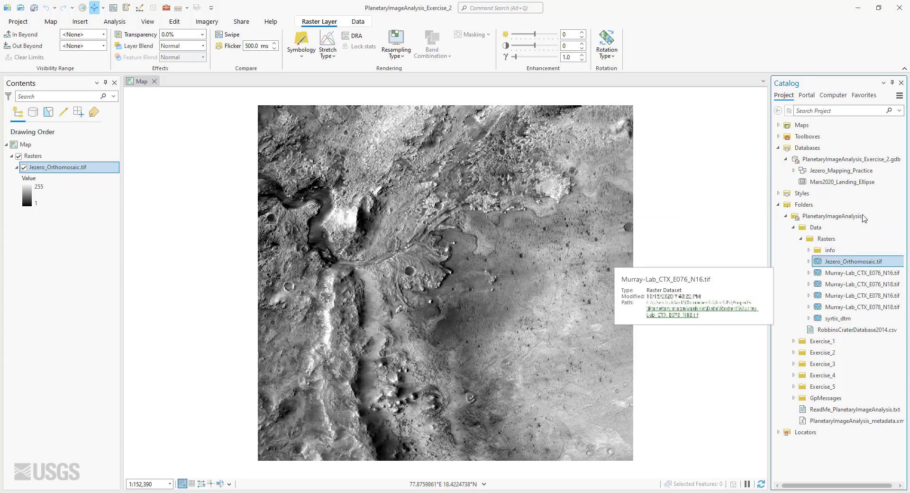
pyautogui.moveTo(864, 176)
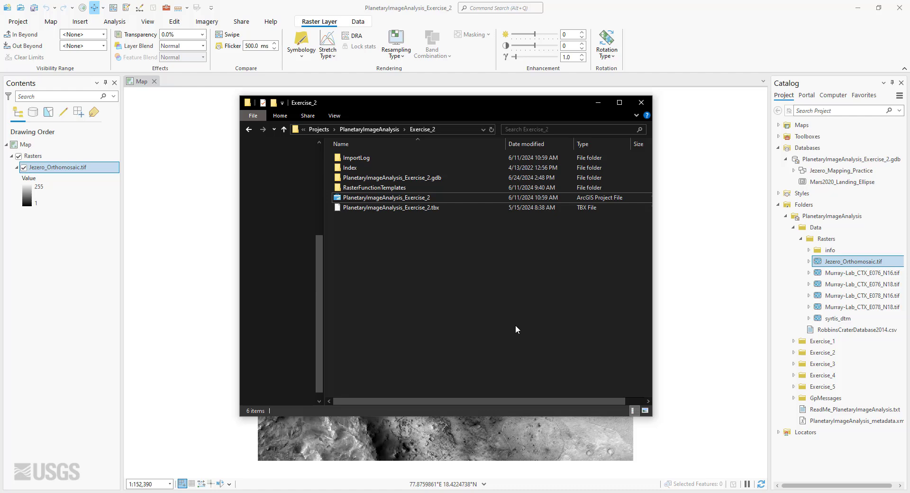
# Inspect the files inside PlanetaryImageAnalysis_Exercise_2.gdb in File Explorer, go back to the Exercise_2 folder, and return to ArcGIS Pro
pyautogui.click(430, 178)
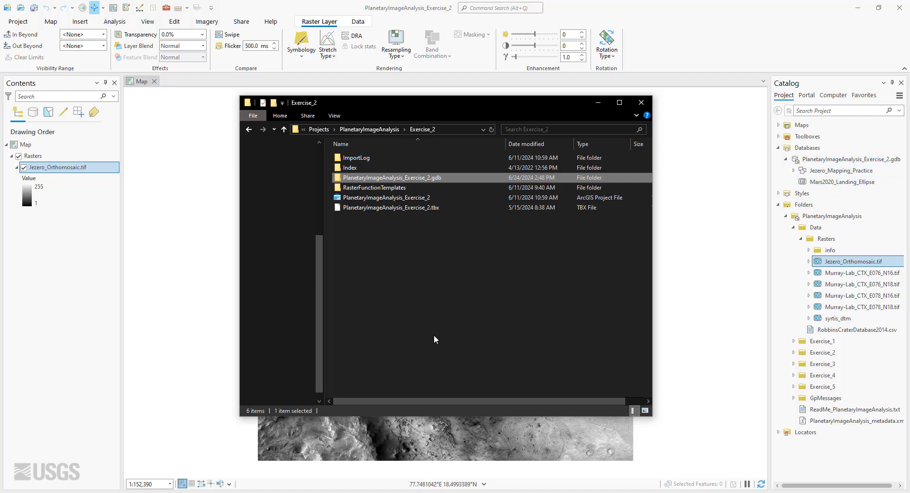
pyautogui.doubleClick(392, 178)
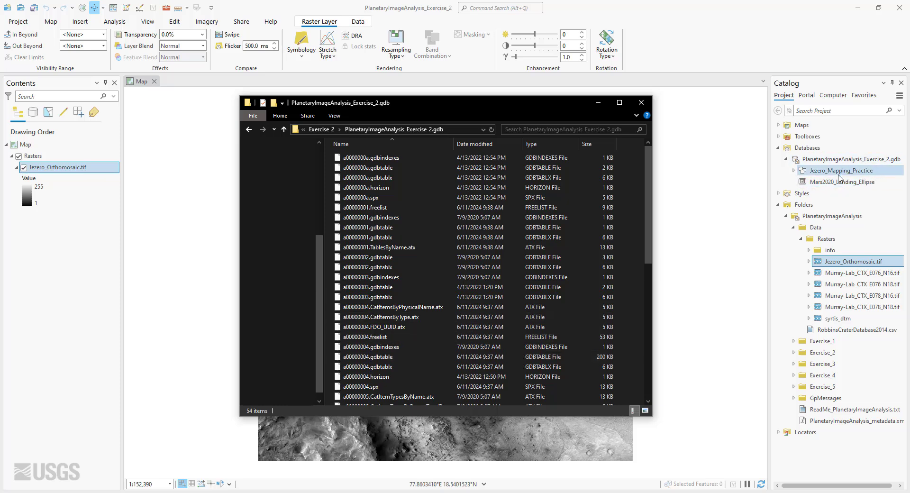
pyautogui.click(249, 129)
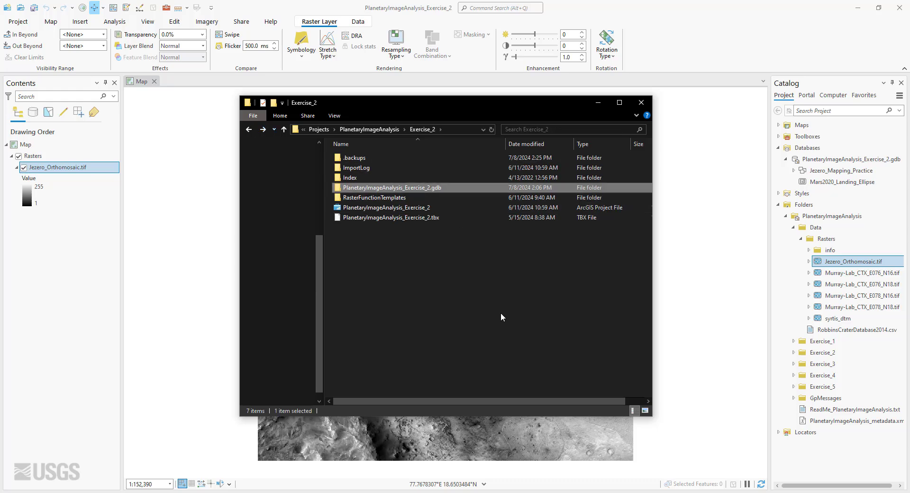
pyautogui.click(715, 56)
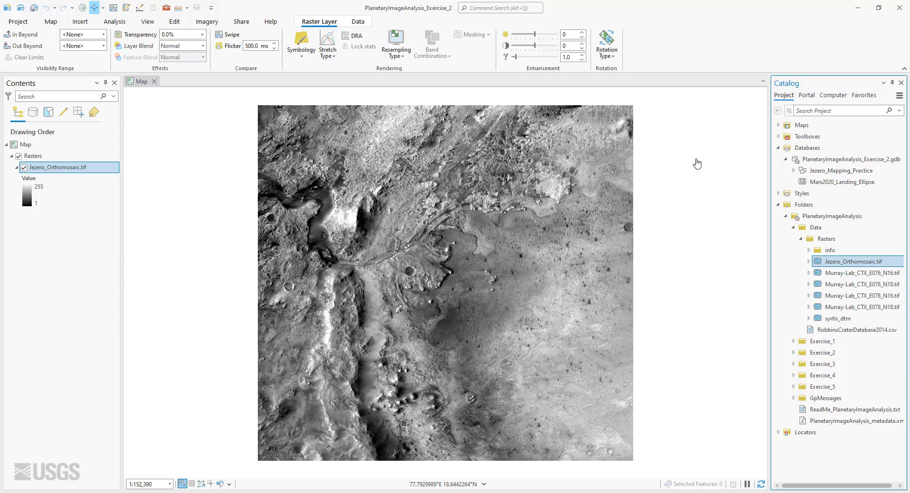
# Set up a new mosaic dataset named CTX_mosaic in PlanetaryImageAnalysis_Exercise_2.gdb, using the coordinate system of Jezero_Orthomosaic.tif
pyautogui.rightClick(847, 163)
pyautogui.moveTo(738, 171)
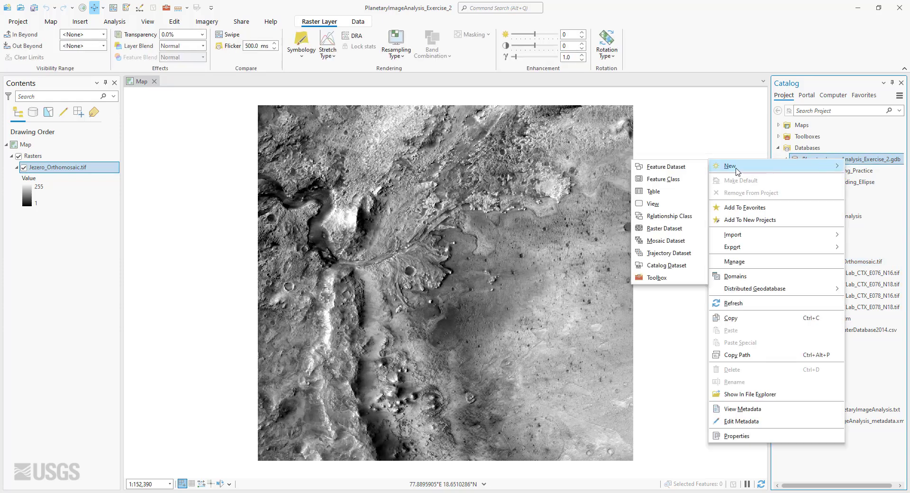
pyautogui.click(663, 243)
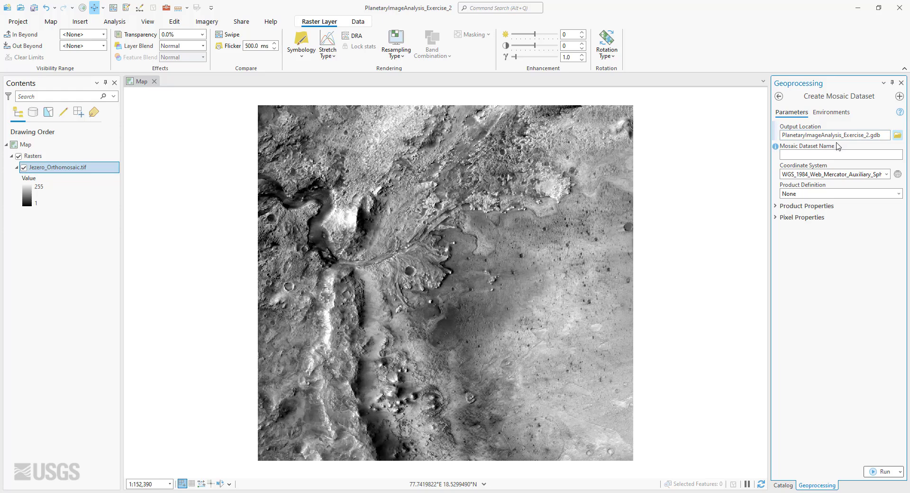
pyautogui.click(815, 155)
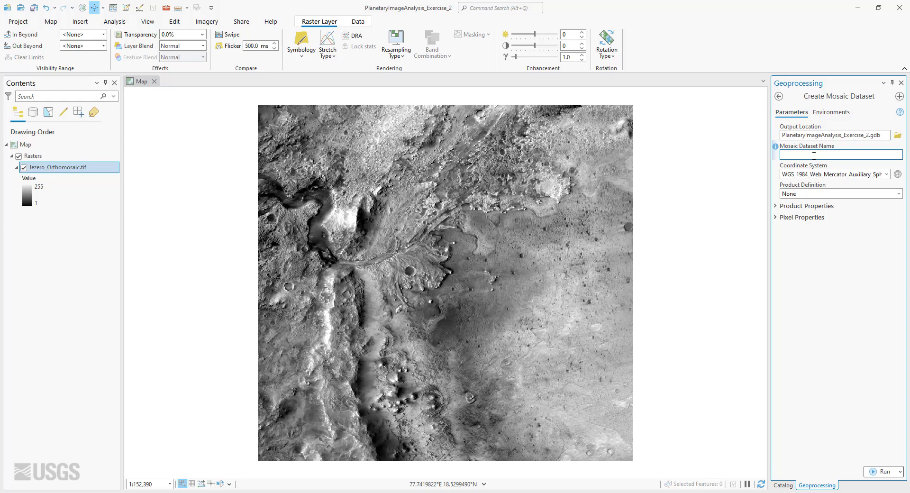
pyautogui.write('CTX_mosaic')
pyautogui.click(886, 176)
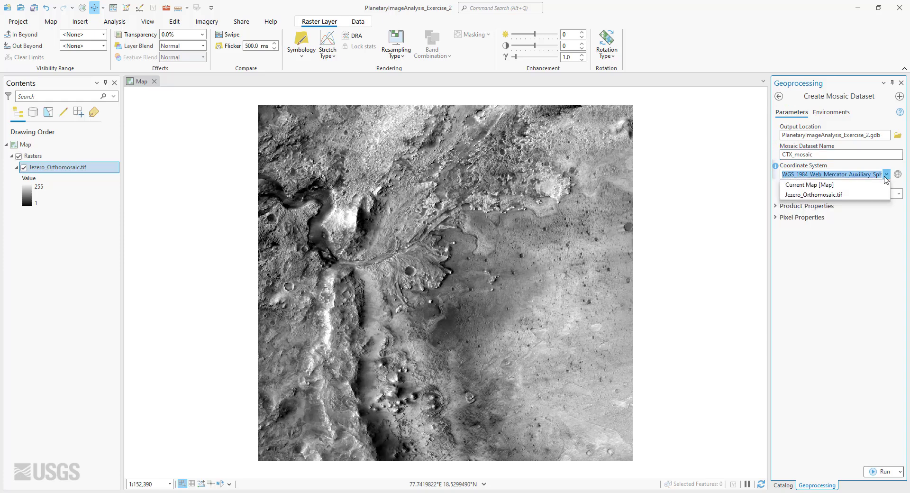
pyautogui.click(806, 194)
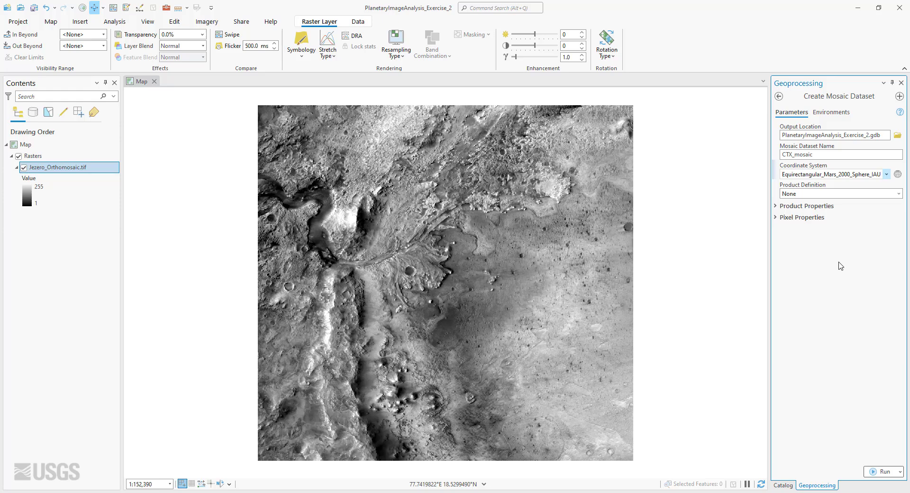
# Set the number of bands to 1 in the mosaic dataset's pixel properties
pyautogui.click(775, 220)
pyautogui.click(776, 218)
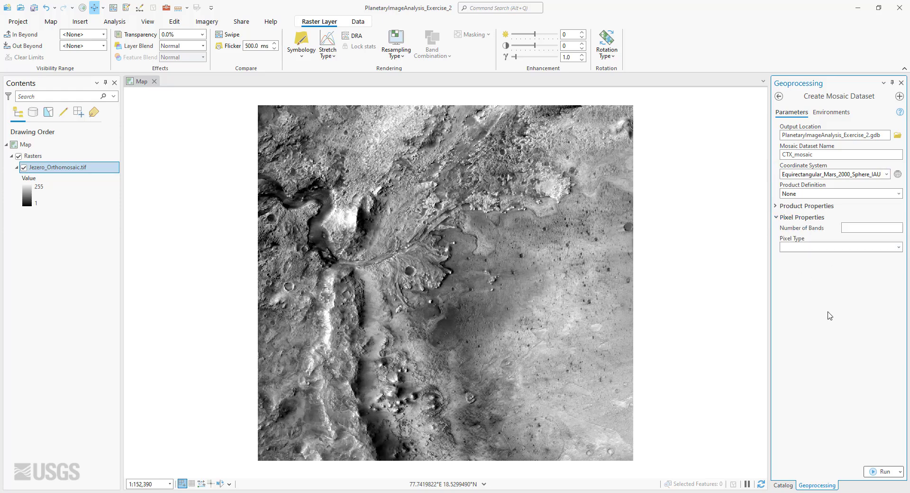
pyautogui.click(880, 228)
pyautogui.click(841, 287)
# Look up the band count, pixel type and pixel depth in the properties of Murray-Lab_CTX_E076_N16.tif, and close them without changes
pyautogui.click(783, 485)
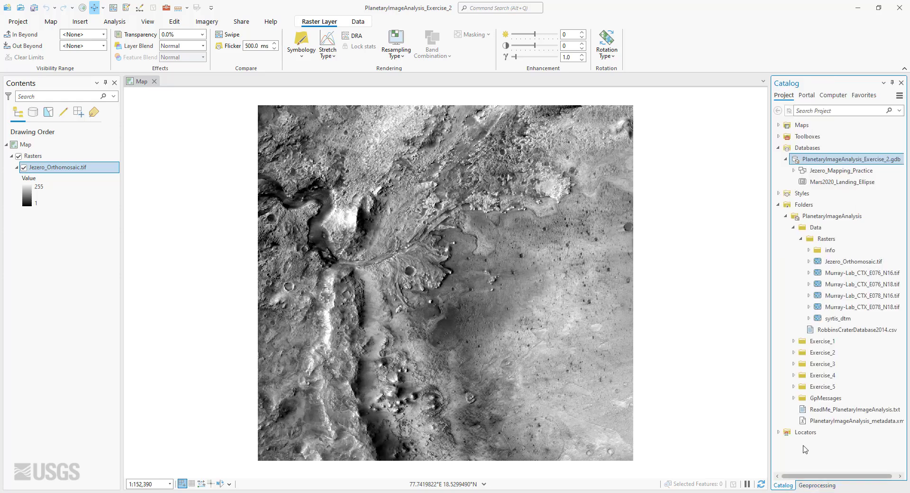
pyautogui.rightClick(849, 277)
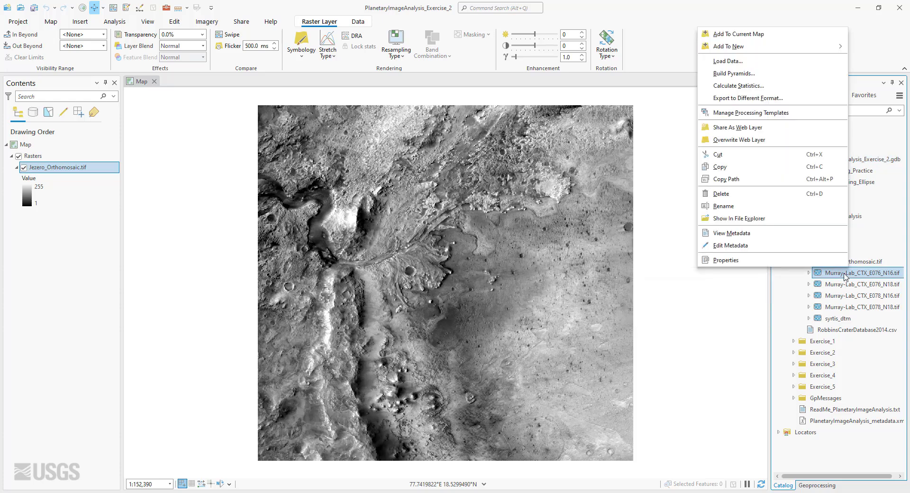
pyautogui.click(785, 264)
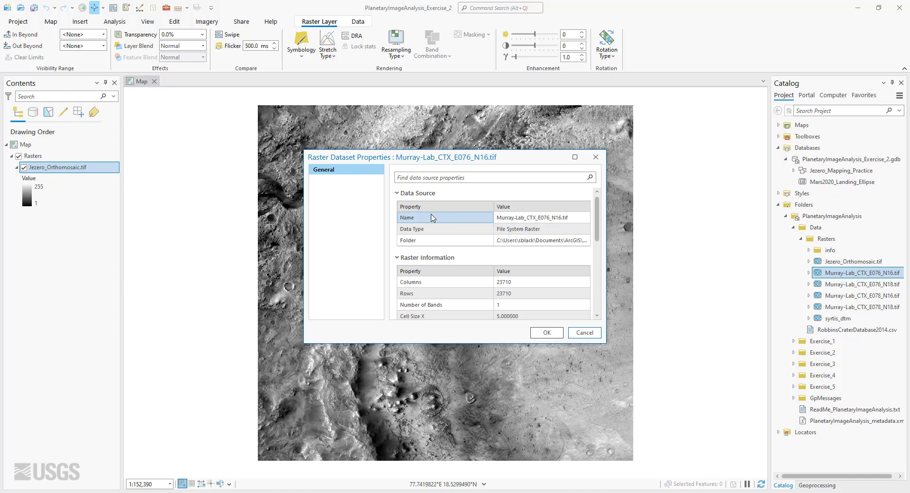
pyautogui.scroll(-1, 423, 254)
pyautogui.scroll(-3, 424, 253)
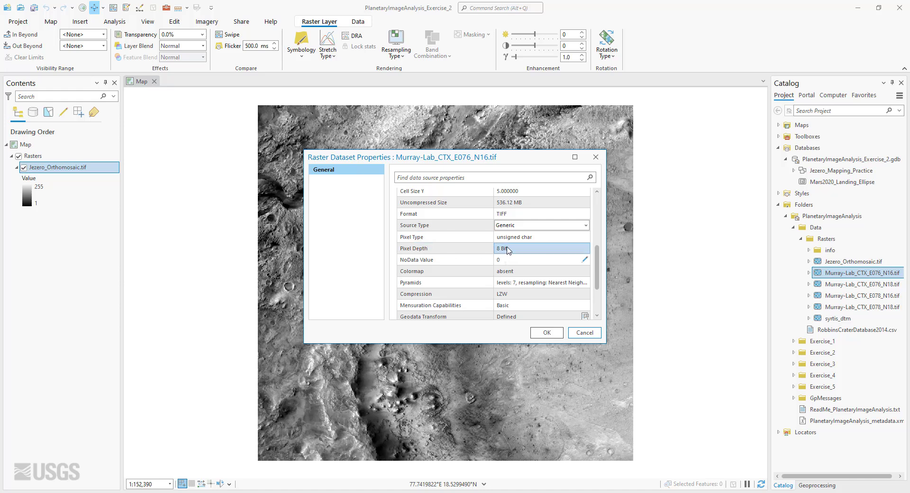
pyautogui.click(584, 332)
# Set the mosaic dataset's pixel type to 8-bit unsigned and run the Create Mosaic Dataset tool
pyautogui.click(818, 486)
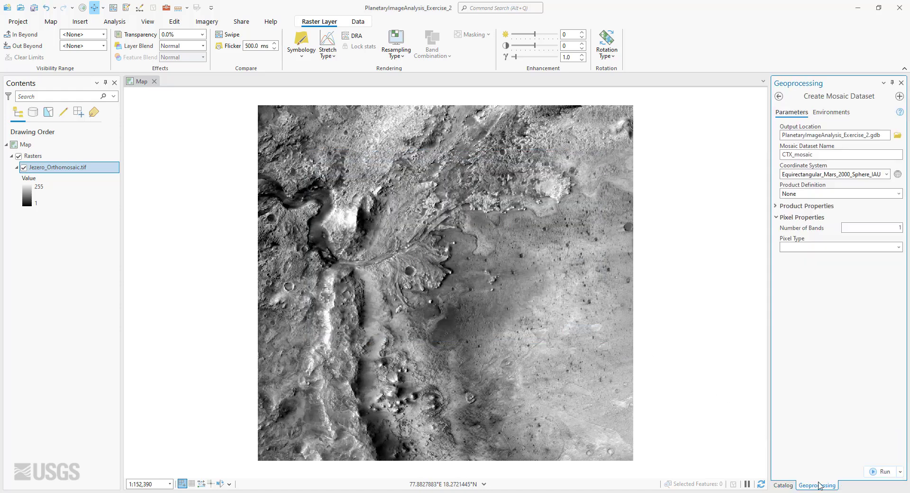
pyautogui.click(898, 247)
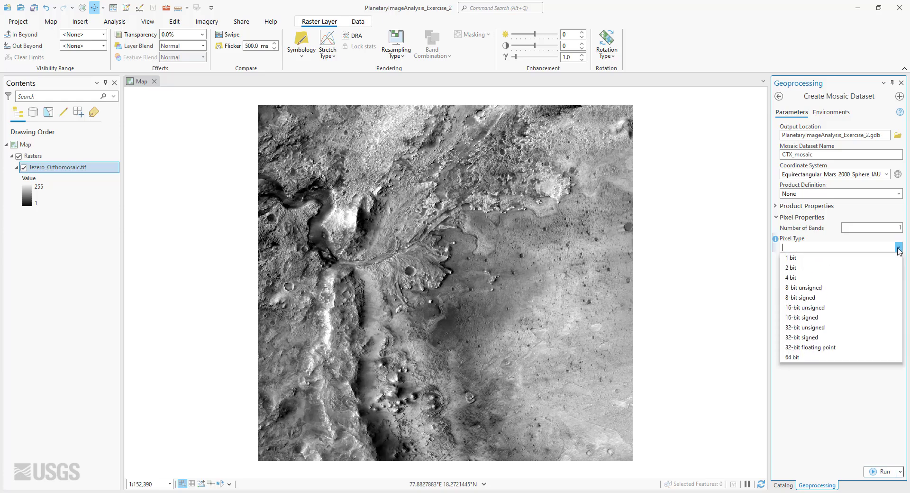
pyautogui.click(811, 288)
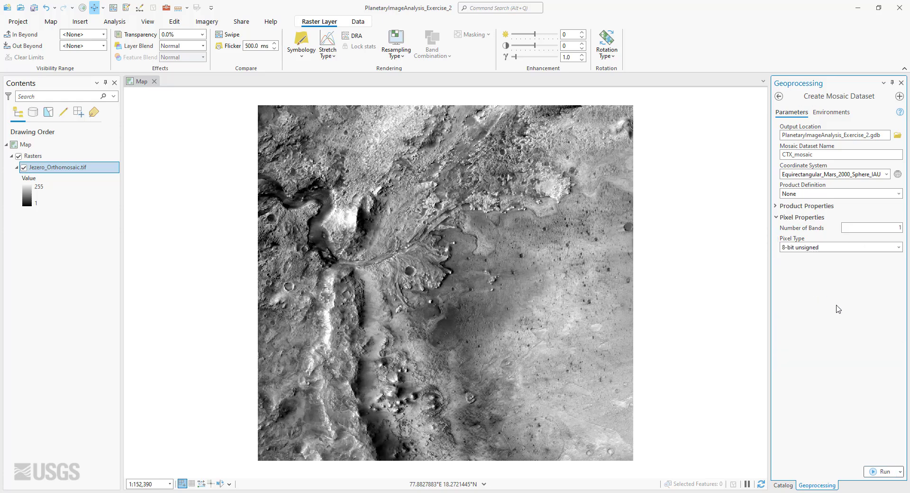
pyautogui.click(883, 472)
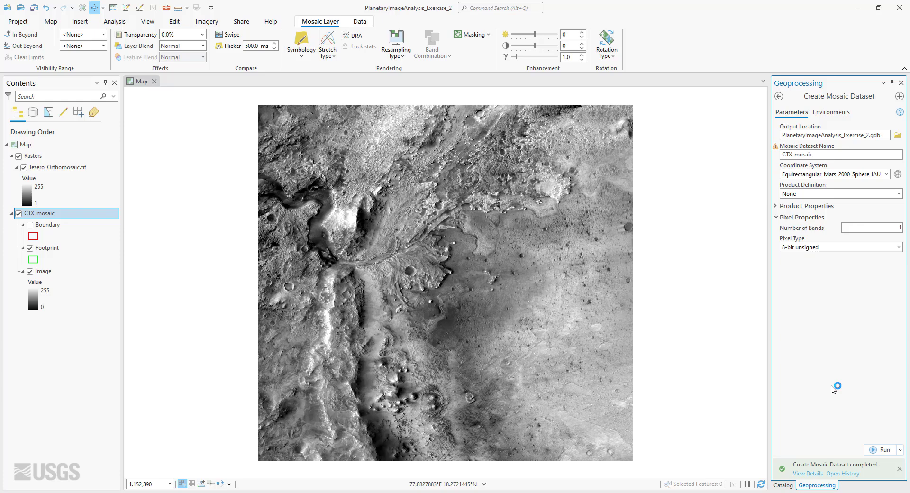
# Check the new CTX_mosaic dataset in the project geodatabase and its layers in the map contents
pyautogui.moveTo(829, 467)
pyautogui.click(782, 485)
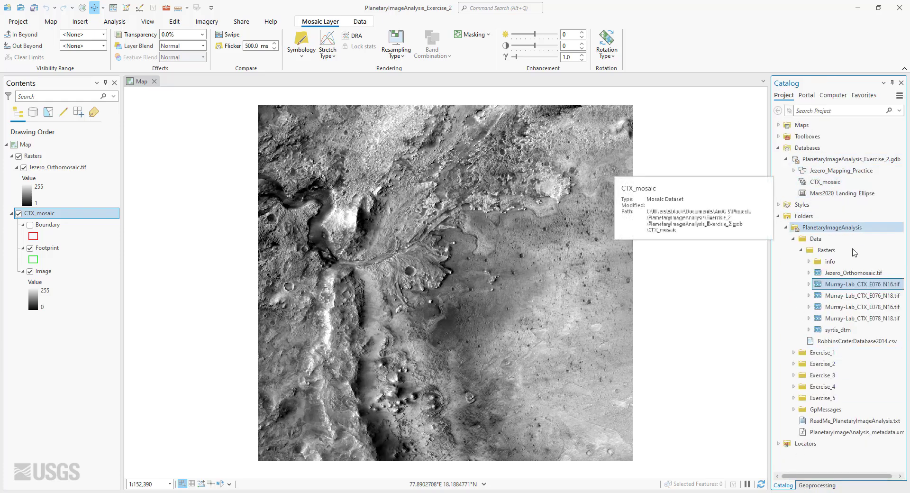
pyautogui.click(33, 384)
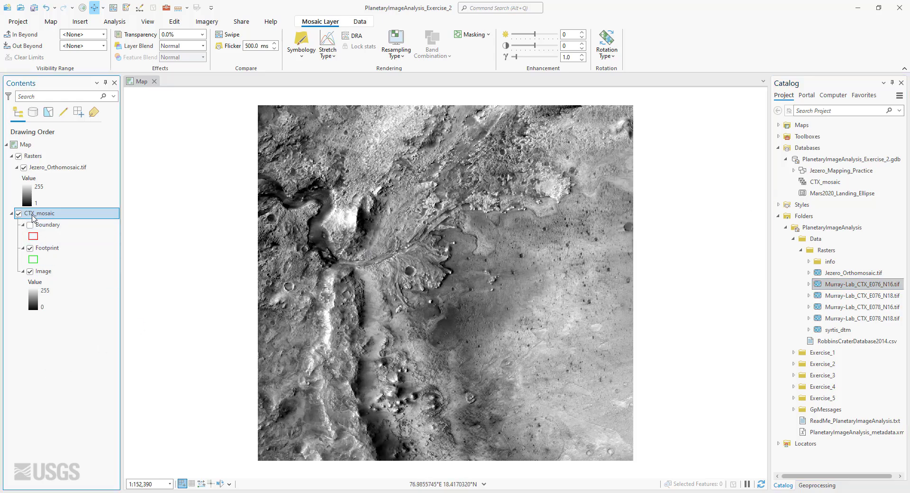
# Move the CTX_mosaic layer into the Rasters group above Jezero_Orthomosaic.tif and collapse the legends of both layers
pyautogui.moveTo(33, 217); pyautogui.dragTo(27, 171)
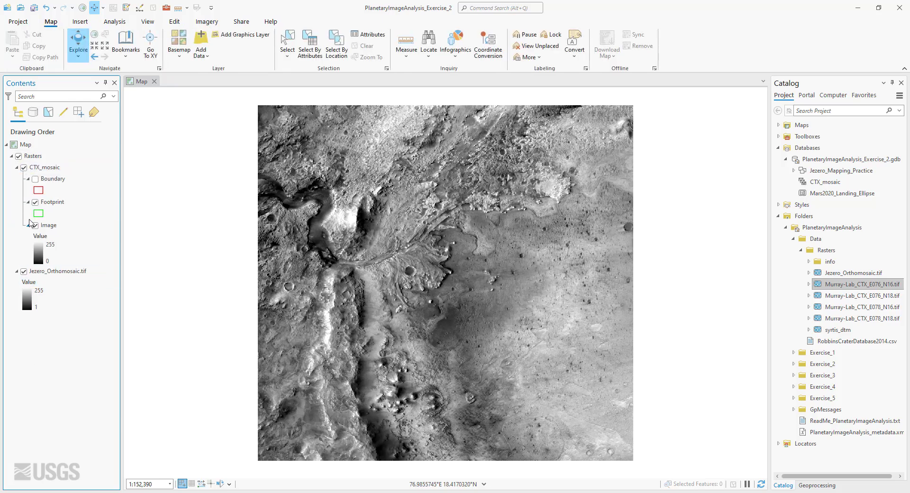
pyautogui.keyDown('ctrl'); pyautogui.click(17, 167); pyautogui.keyUp('ctrl')
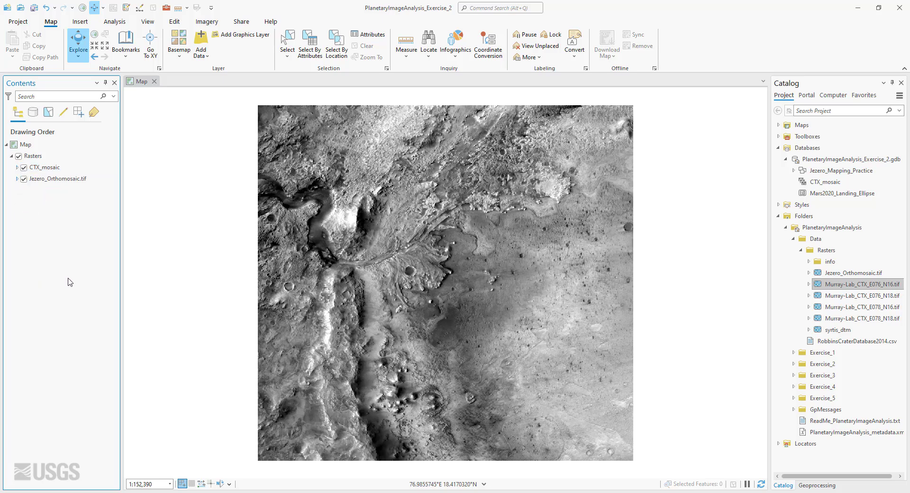
pyautogui.click(18, 179)
pyautogui.click(18, 169)
pyautogui.keyDown('ctrl'); pyautogui.click(17, 168); pyautogui.keyUp('ctrl')
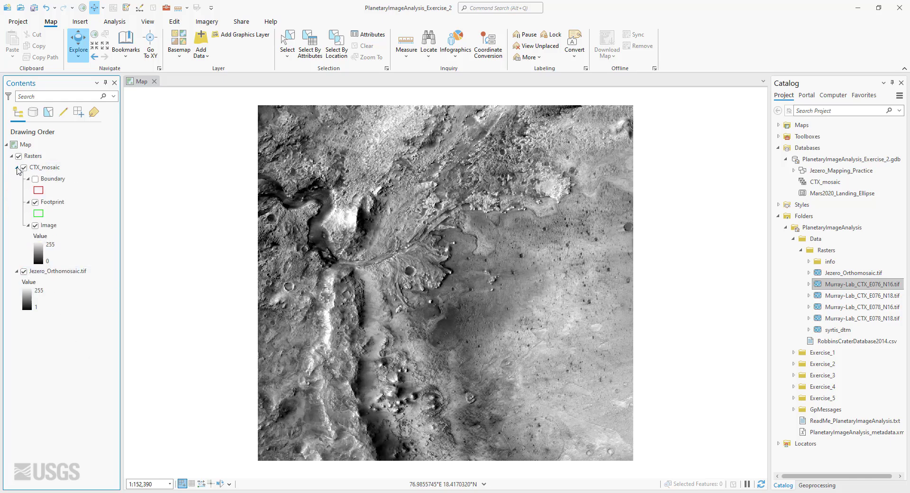
pyautogui.keyDown('ctrl'); pyautogui.click(18, 168); pyautogui.keyUp('ctrl')
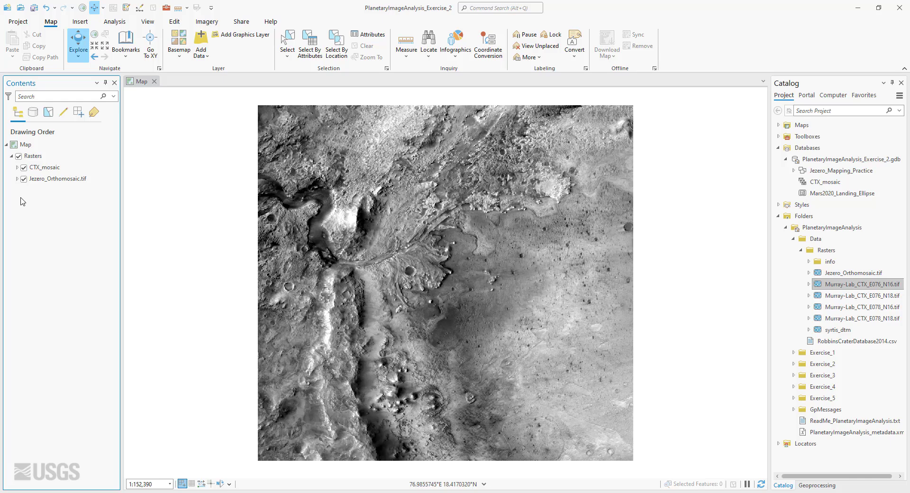
# Hide the Jezero_Orthomosaic.tif layer and zoom the map to the CTX_mosaic layer
pyautogui.click(23, 179)
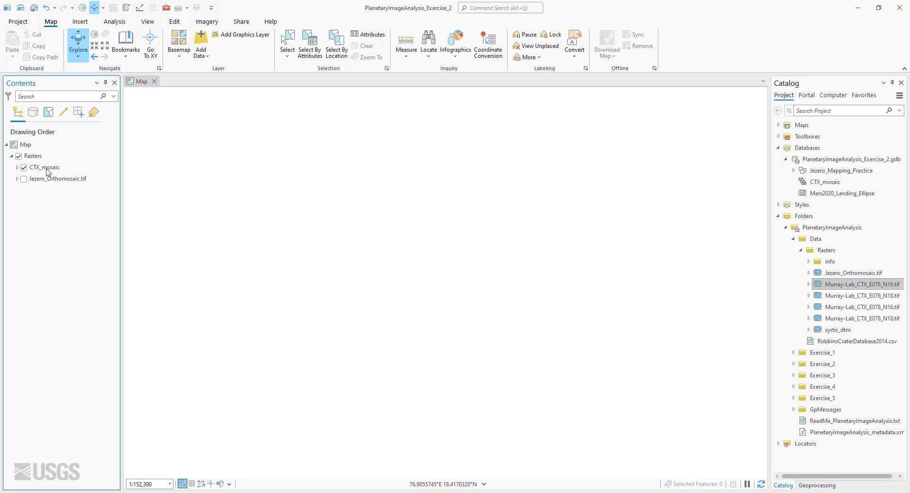
pyautogui.rightClick(46, 170)
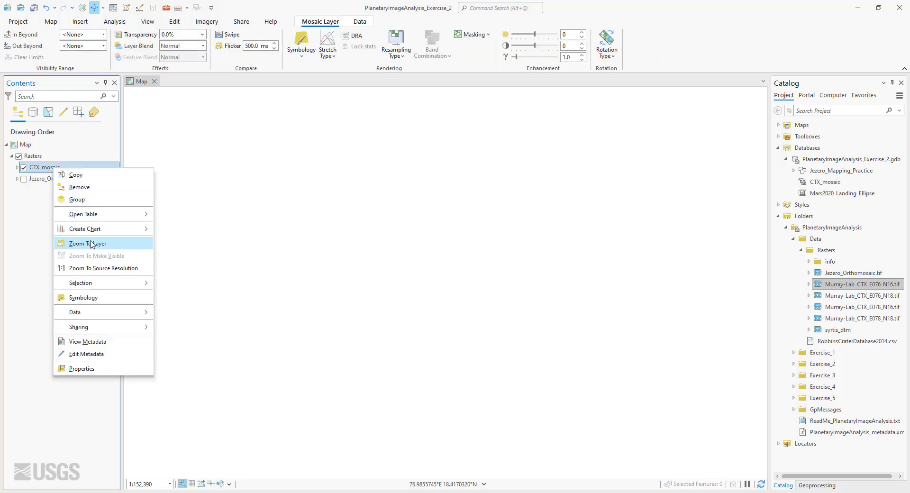
pyautogui.click(91, 243)
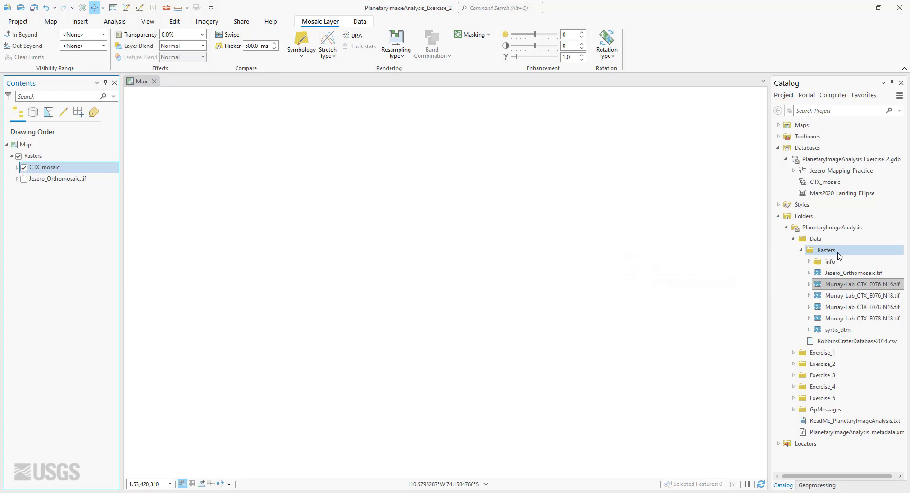
# Start adding rasters to the CTX_mosaic dataset and browse the input files to PlanetaryImageAnalysis > Data > Rasters, showing all types
pyautogui.rightClick(833, 183)
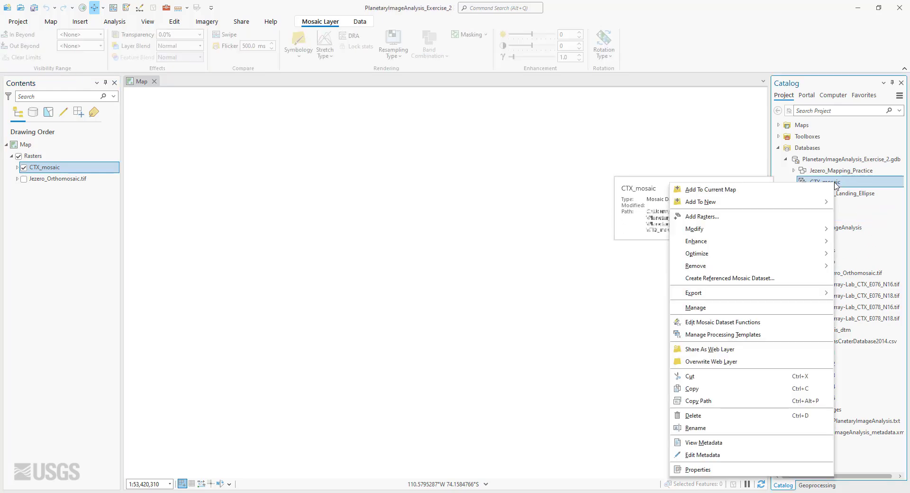
pyautogui.click(706, 220)
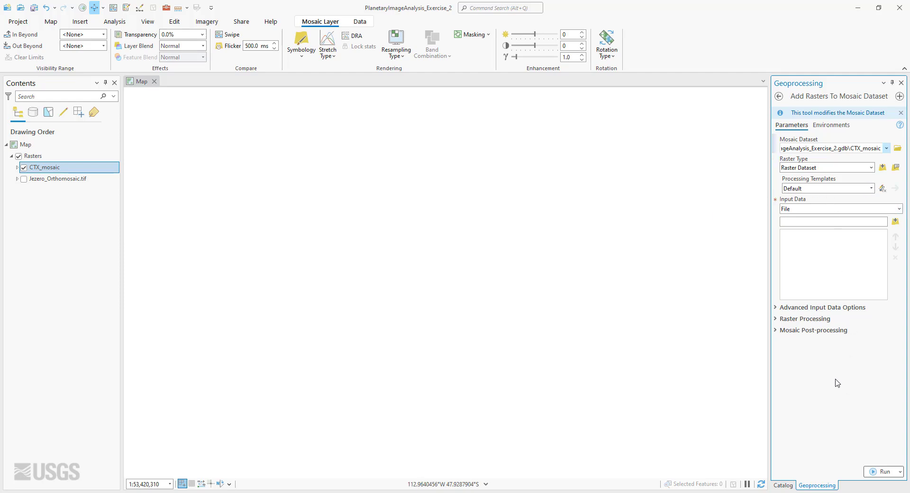
pyautogui.click(895, 224)
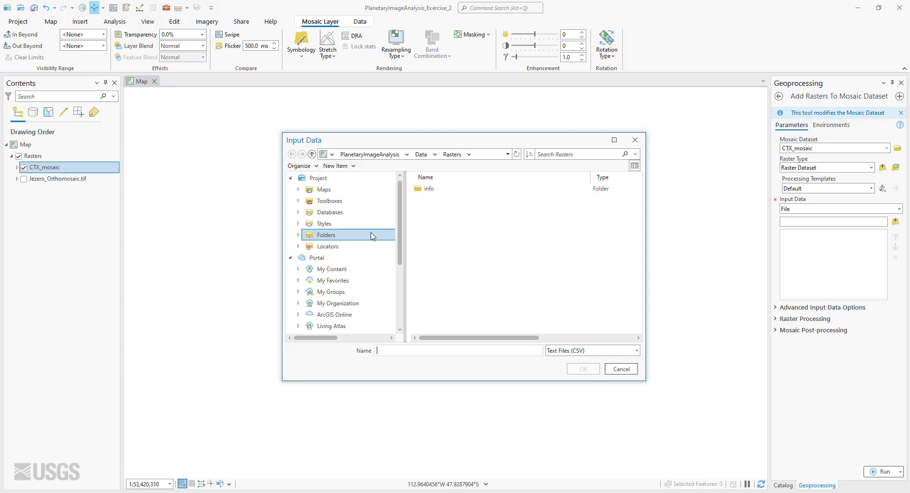
pyautogui.click(330, 237)
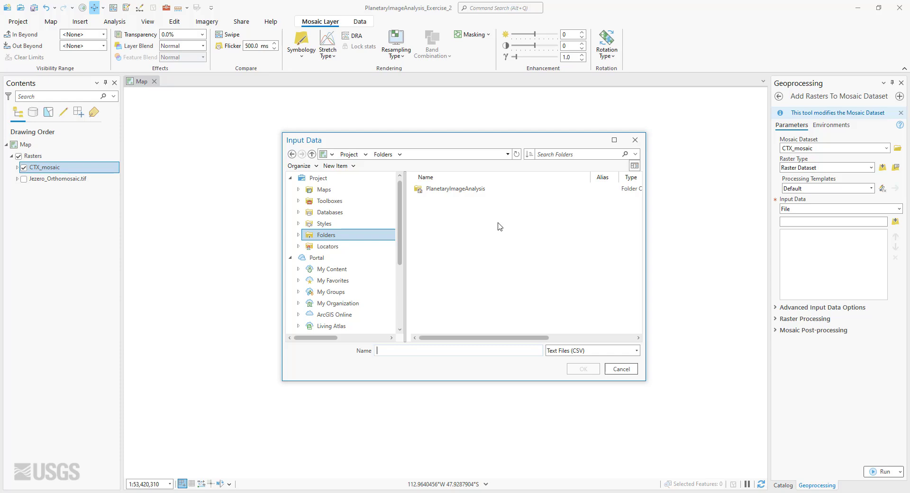
pyautogui.doubleClick(455, 190)
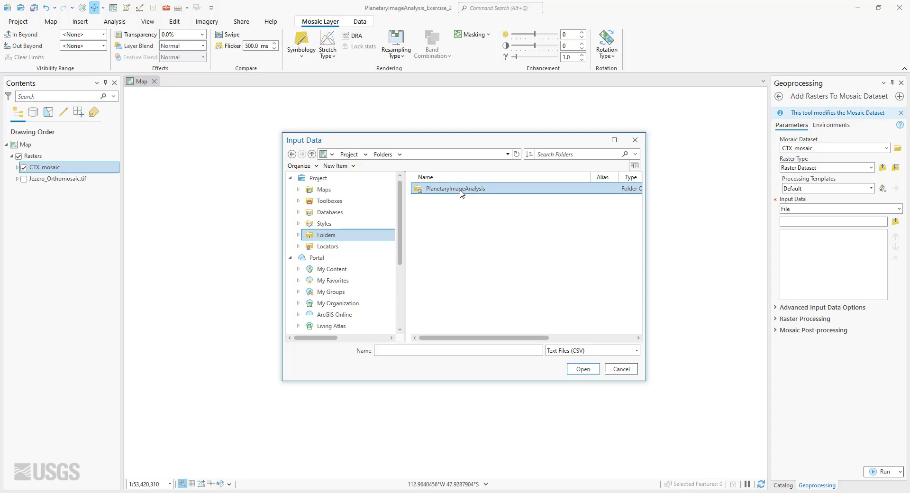
pyautogui.doubleClick(430, 188)
pyautogui.doubleClick(431, 189)
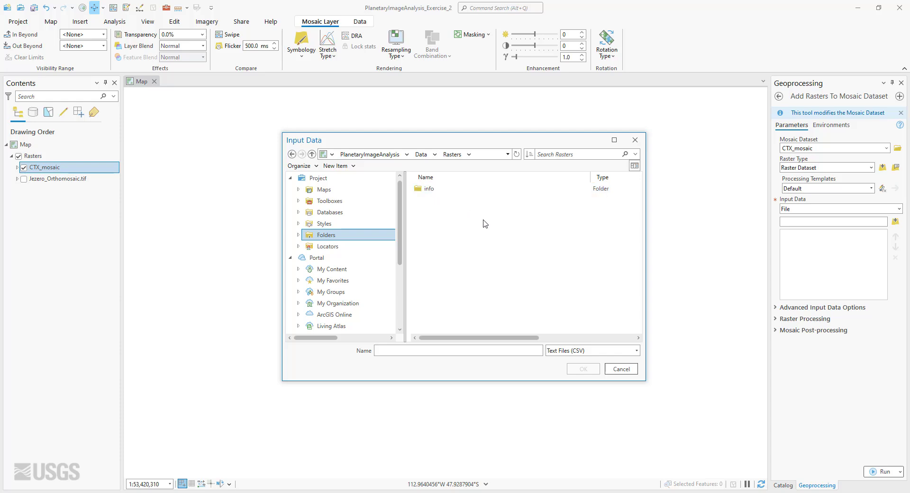
pyautogui.click(576, 357)
pyautogui.click(560, 371)
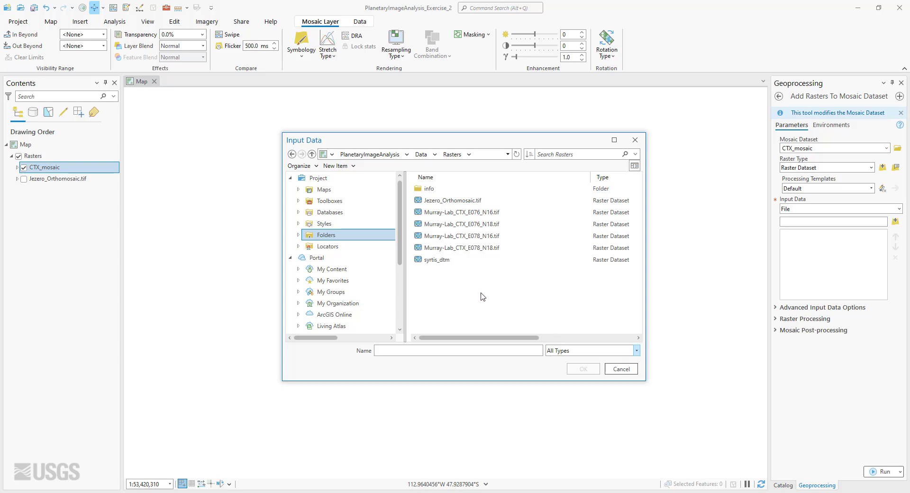
# Choose the four Murray-Lab CTX rasters, E076_N16, E076_N18, E078_N16 and E078_N18, as the input data
pyautogui.click(463, 211)
pyautogui.keyDown('ctrl'); pyautogui.click(457, 248); pyautogui.keyUp('ctrl')
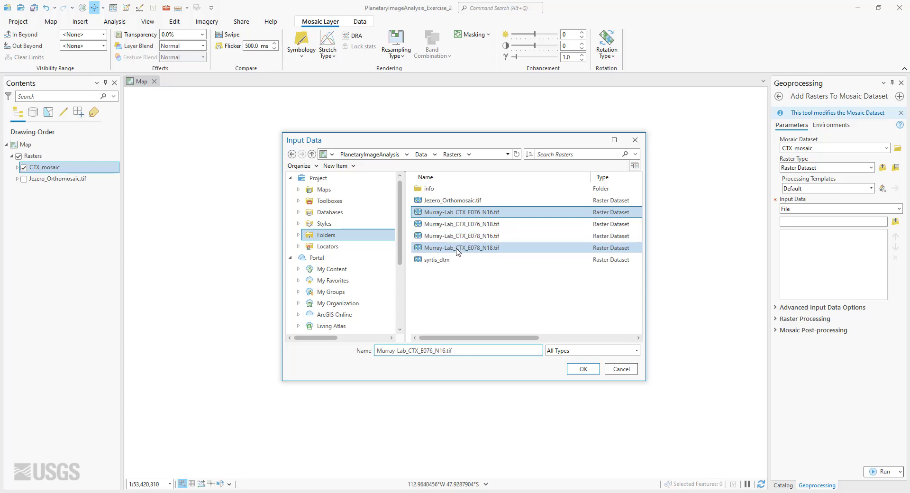
pyautogui.keyDown('shift'); pyautogui.click(456, 248); pyautogui.keyUp('shift')
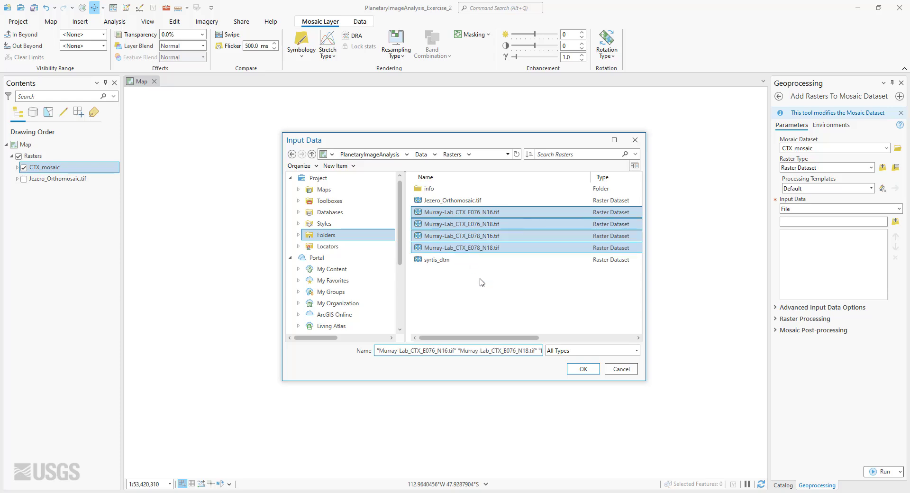
pyautogui.click(583, 369)
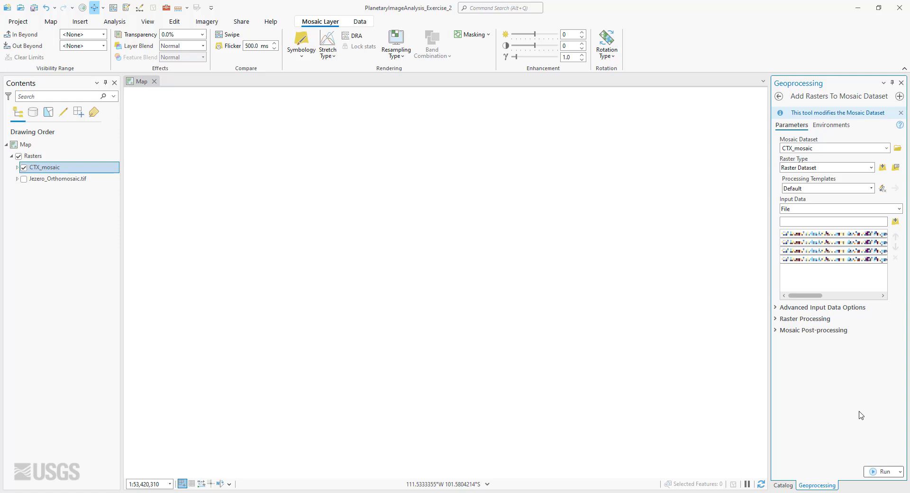
# Enable Calculate Statistics and Build Raster Pyramids in the raster processing options and run Add Rasters To Mosaic Dataset
pyautogui.click(778, 322)
pyautogui.click(783, 328)
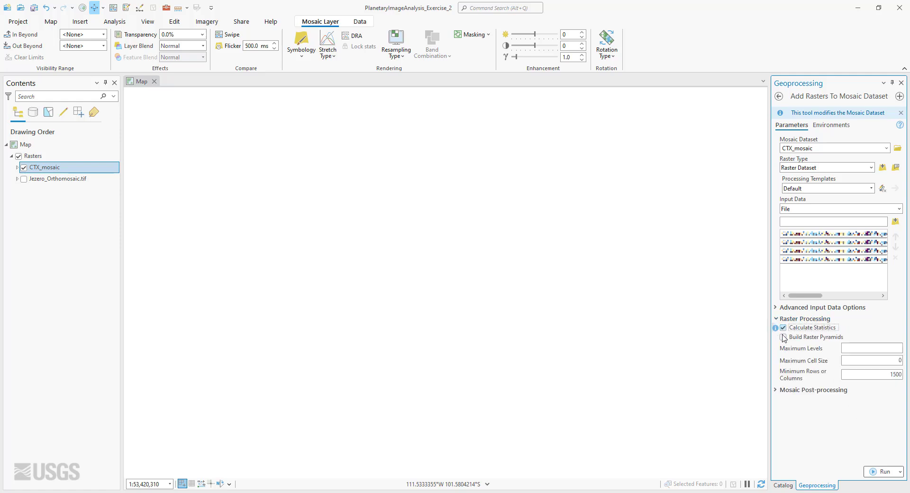
pyautogui.click(783, 336)
pyautogui.click(883, 474)
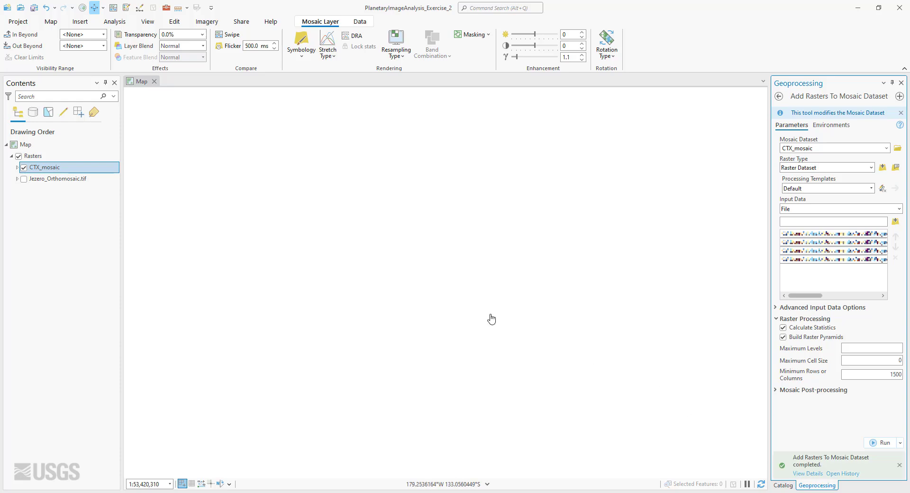
# Zoom to the CTX_mosaic layer and examine how its imagery and footprints draw at different map scales
pyautogui.rightClick(46, 172)
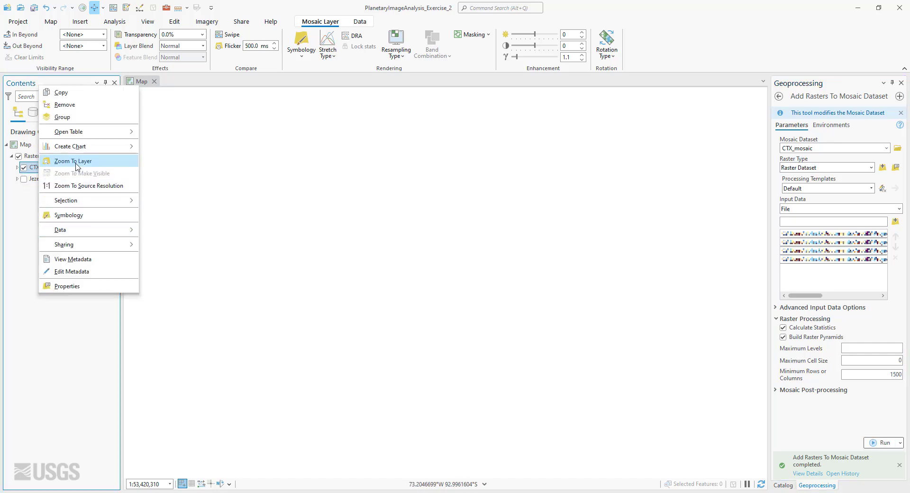
pyautogui.click(76, 161)
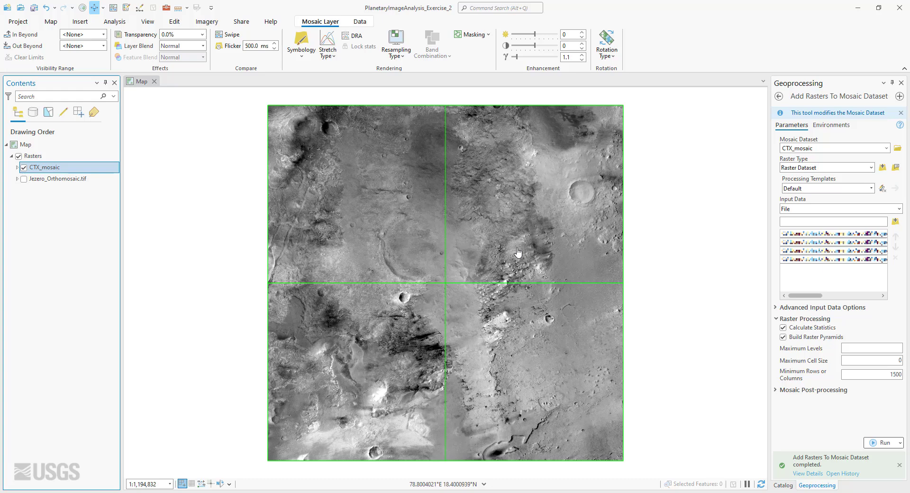
pyautogui.scroll(3, 518, 253)
pyautogui.scroll(-3, 521, 261)
pyautogui.moveTo(465, 247); pyautogui.dragTo(499, 245)
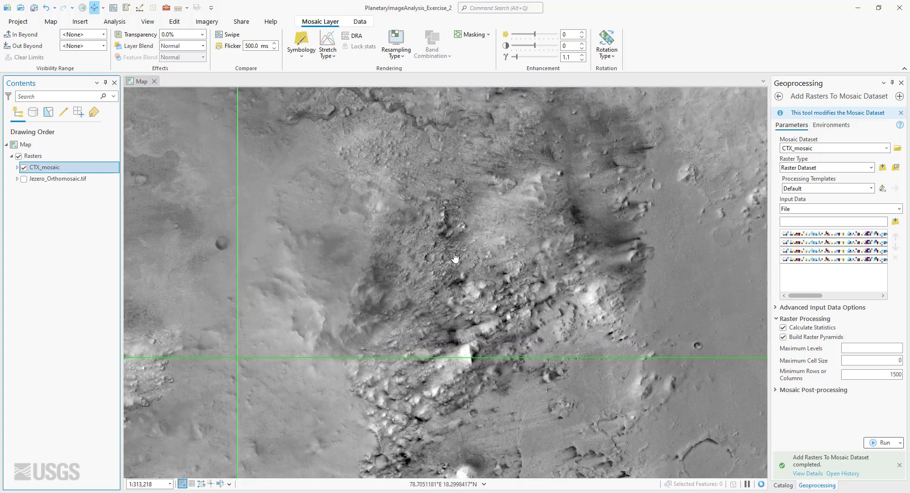
pyautogui.moveTo(365, 242); pyautogui.dragTo(579, 246)
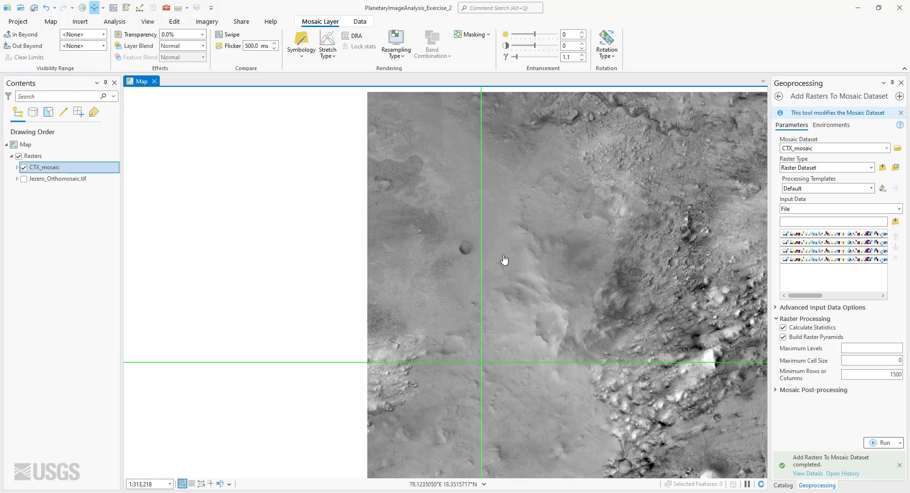
pyautogui.scroll(-2, 562, 280)
pyautogui.scroll(-3, 561, 280)
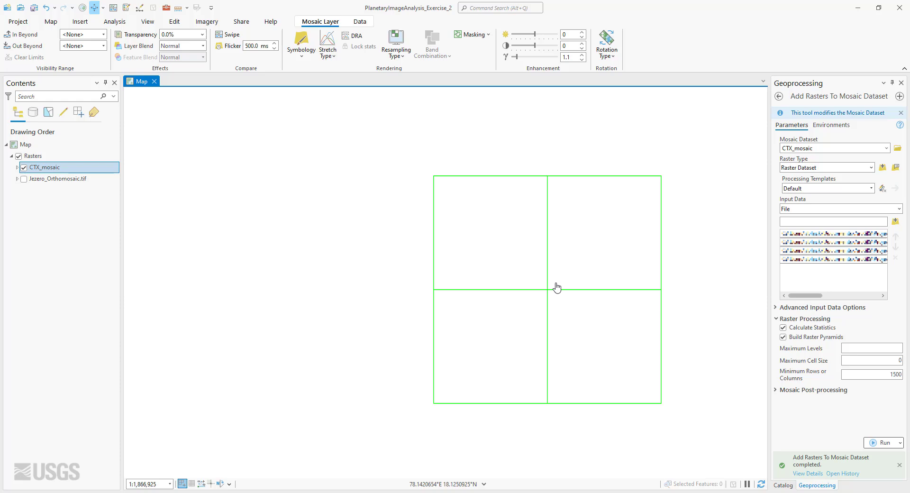
pyautogui.scroll(-3, 562, 302)
pyautogui.moveTo(546, 300); pyautogui.dragTo(503, 293)
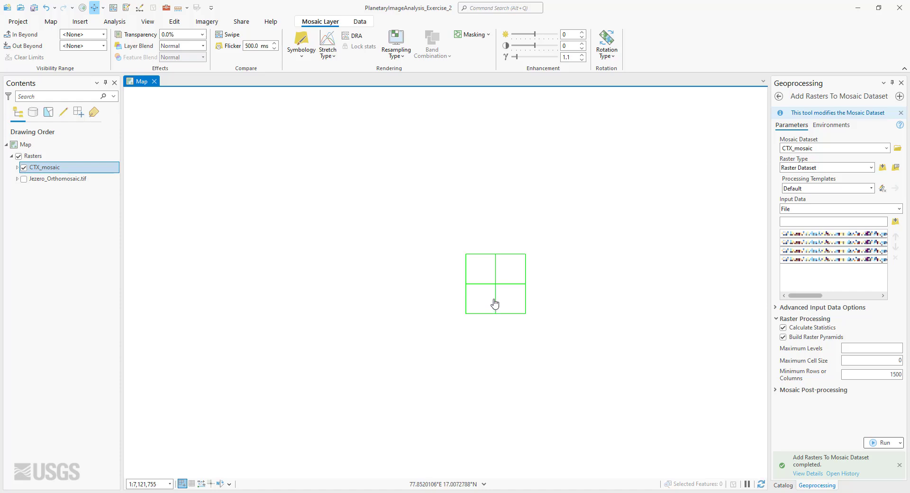
pyautogui.scroll(5, 495, 303)
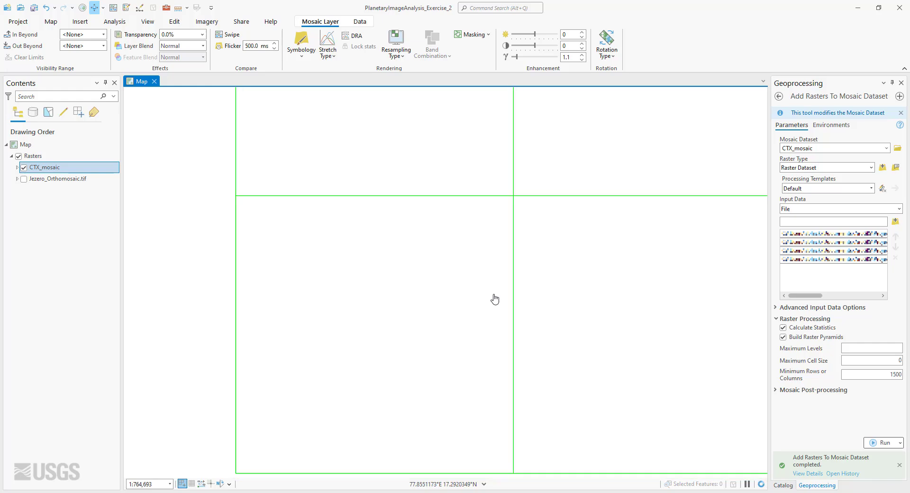
pyautogui.scroll(-4, 494, 298)
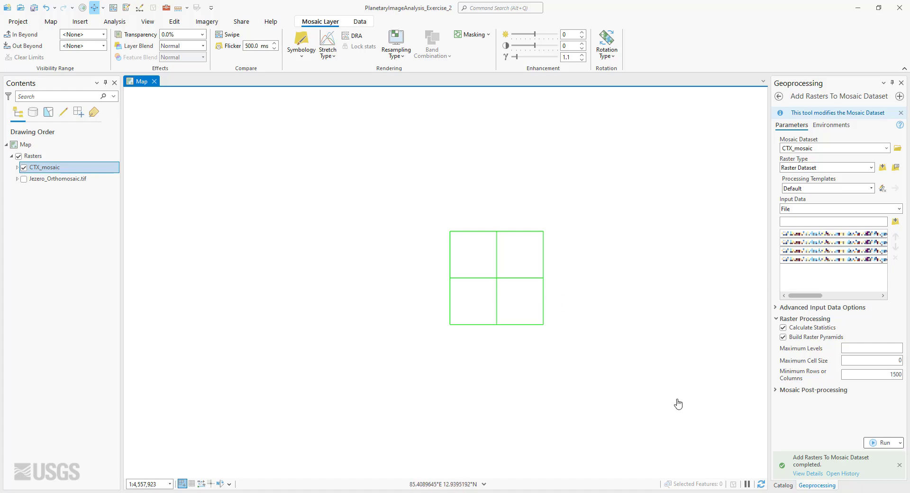
# Build overviews for the CTX_mosaic dataset, defining missing overview tiles and generating overviews, and check the imagery when zoomed out and in
pyautogui.click(783, 485)
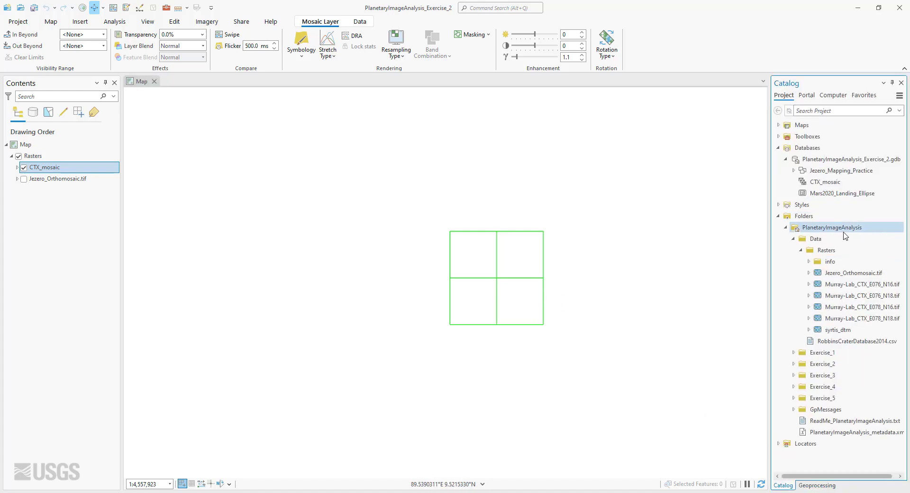
pyautogui.click(834, 184)
pyautogui.rightClick(816, 182)
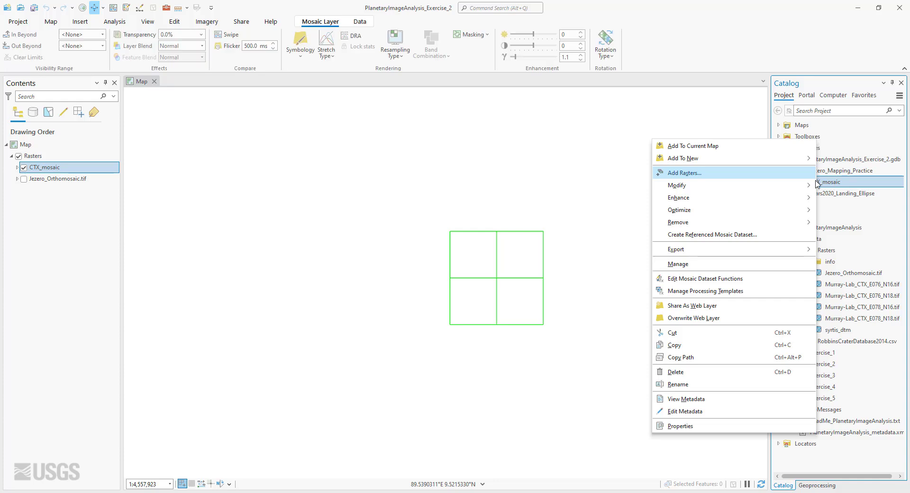
pyautogui.moveTo(715, 214)
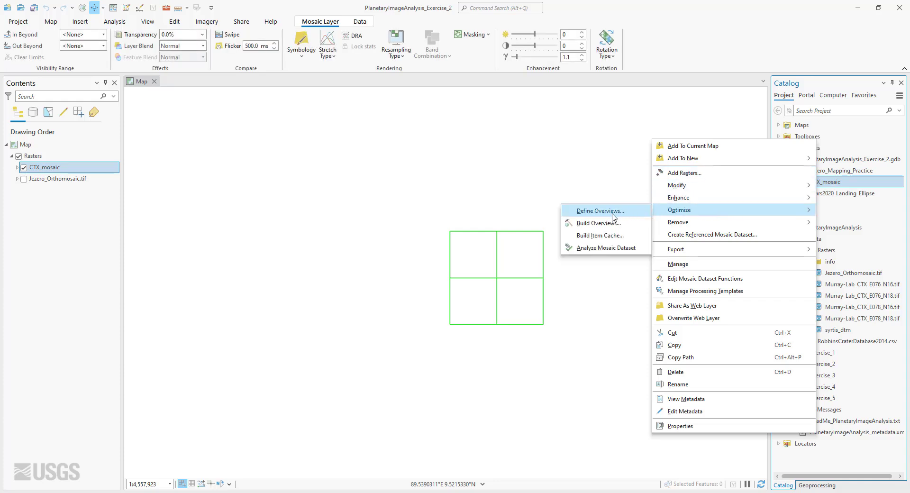
pyautogui.click(599, 224)
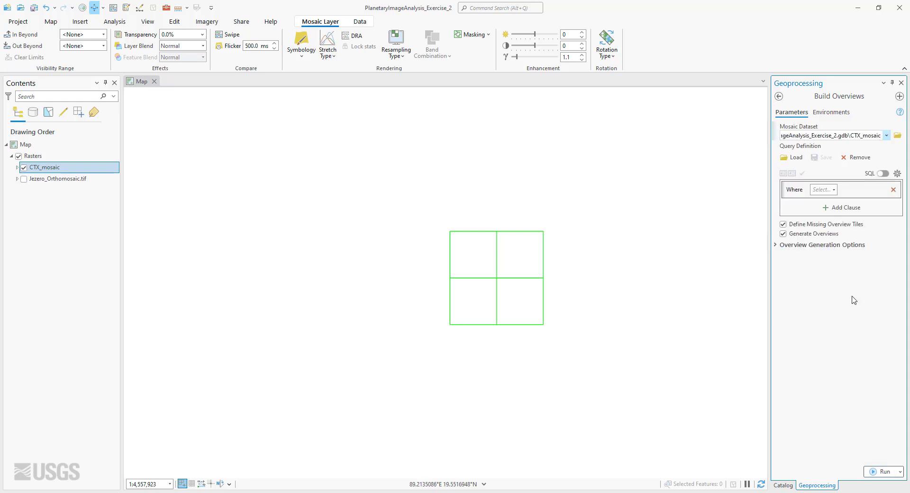
pyautogui.click(885, 472)
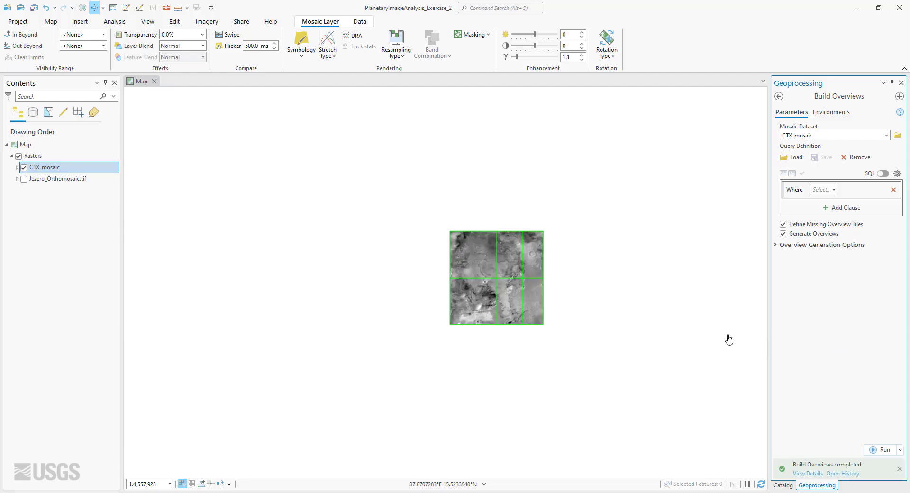
pyautogui.moveTo(487, 291); pyautogui.dragTo(450, 287)
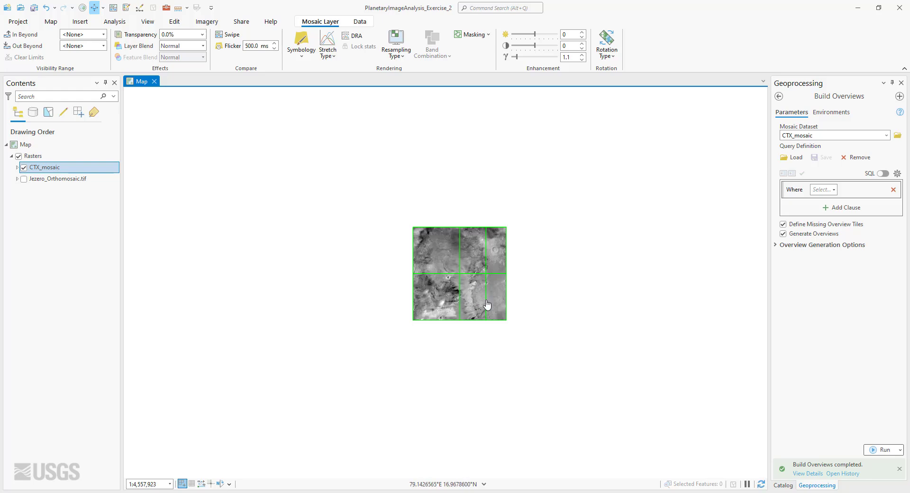
pyautogui.scroll(4, 471, 297)
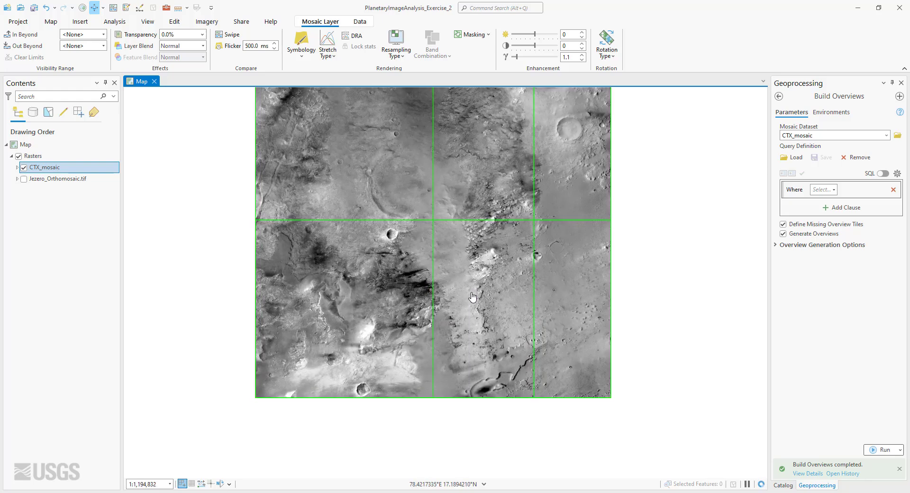
pyautogui.moveTo(479, 292); pyautogui.dragTo(482, 363)
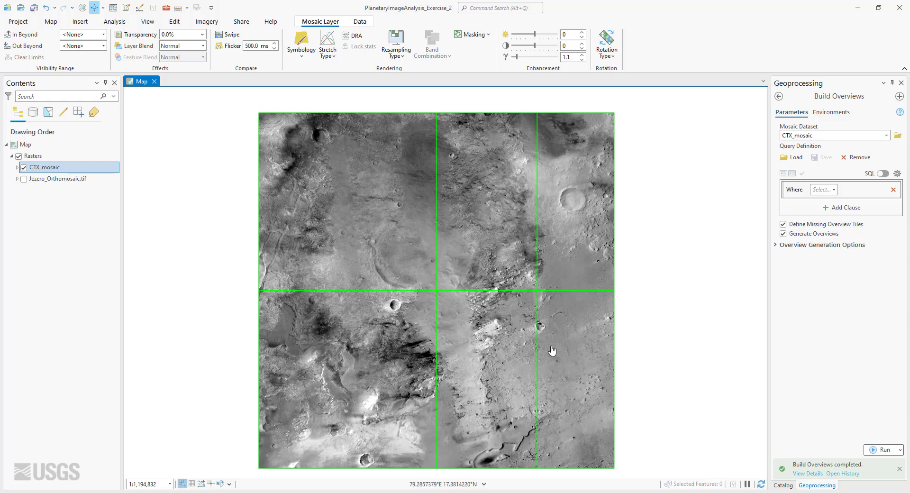
# Close the Build Overviews tool and turn off the Footprint sublayer of CTX_mosaic, leaving the layer's sublayers collapsed
pyautogui.click(901, 83)
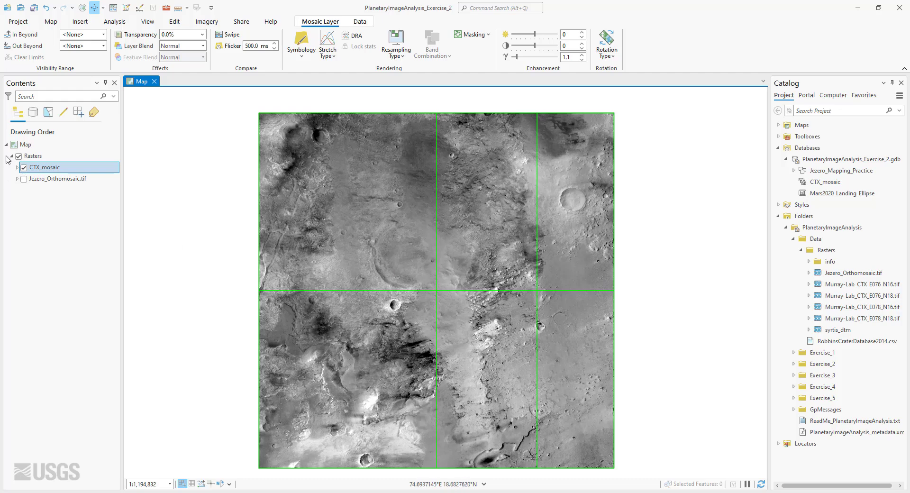
pyautogui.click(17, 167)
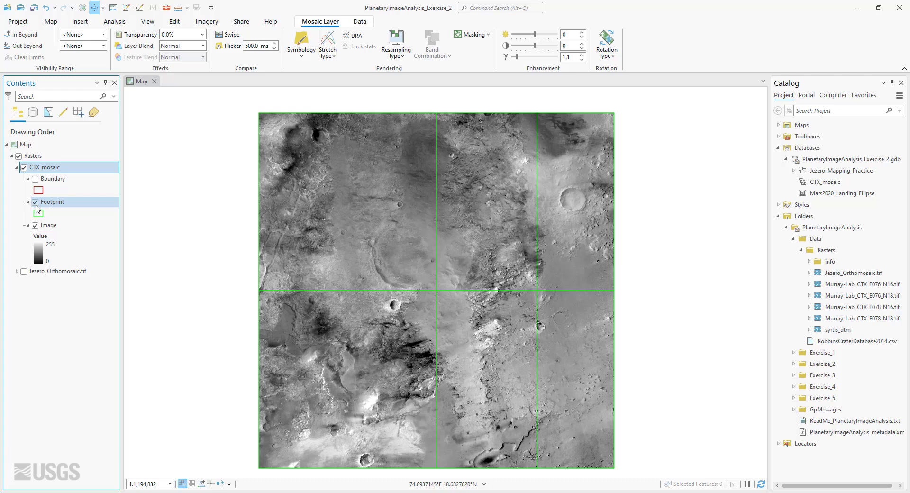
pyautogui.click(35, 203)
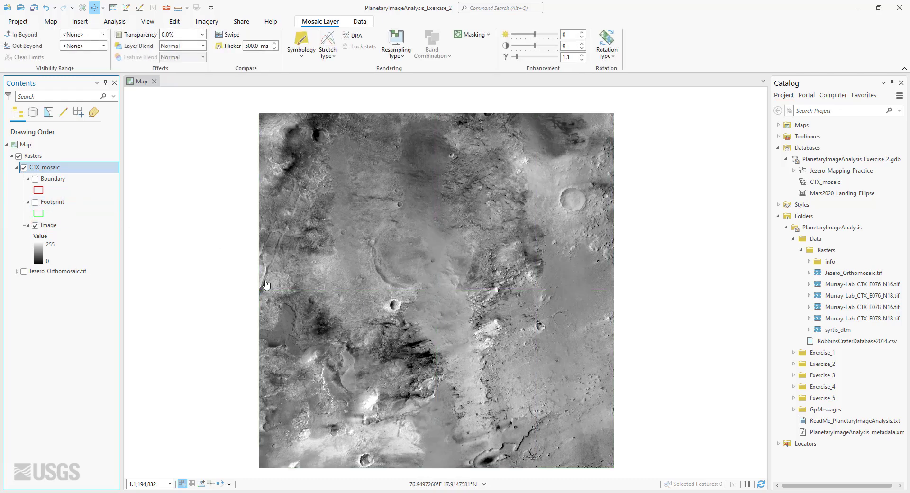
pyautogui.click(17, 168)
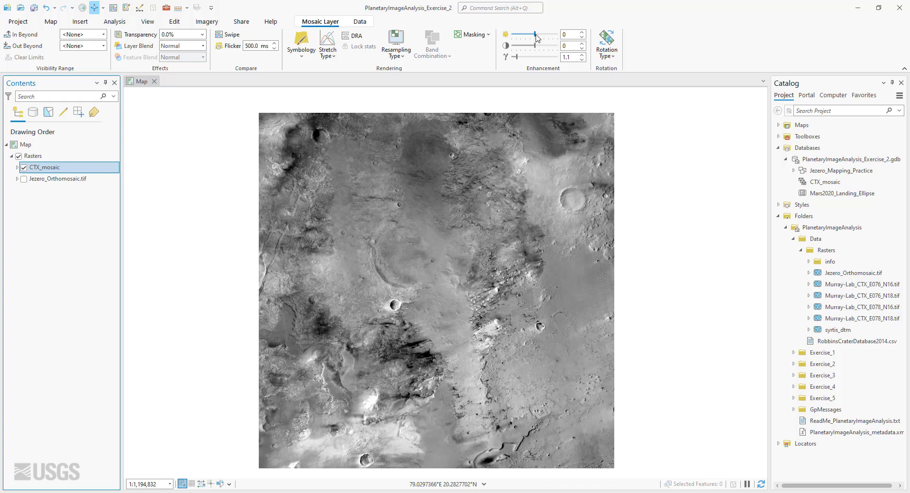
# Try higher brightness and contrast on the CTX_mosaic layer, then reset both to 0
pyautogui.moveTo(537, 38)
pyautogui.mouseDown()
pyautogui.moveTo(548, 38)
pyautogui.moveTo(544, 48)
pyautogui.mouseUp()
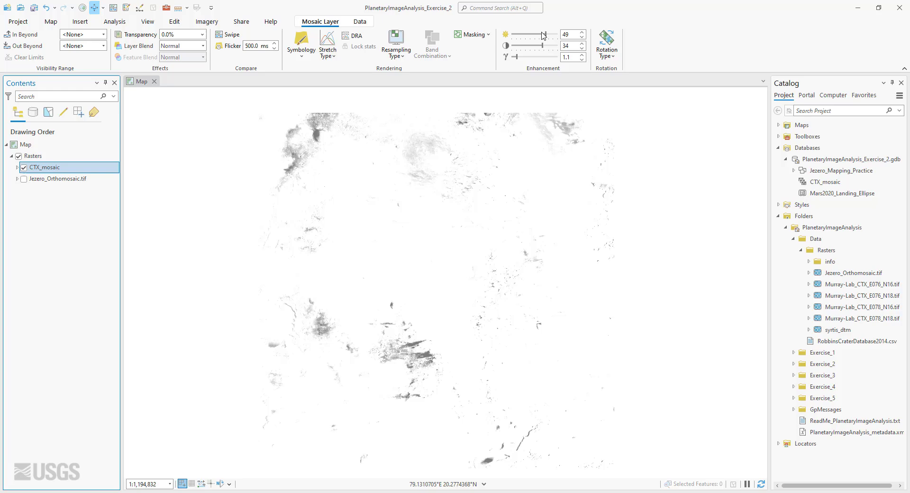
pyautogui.click(528, 35)
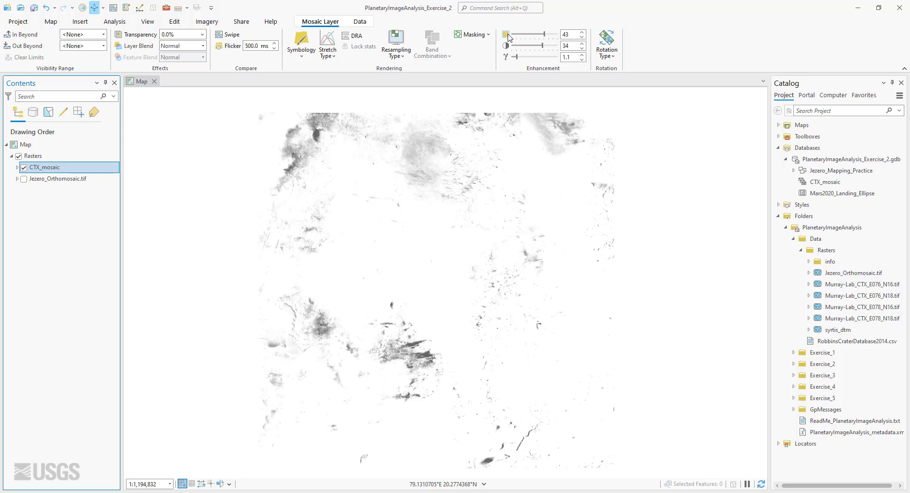
pyautogui.doubleClick(507, 35)
pyautogui.doubleClick(509, 47)
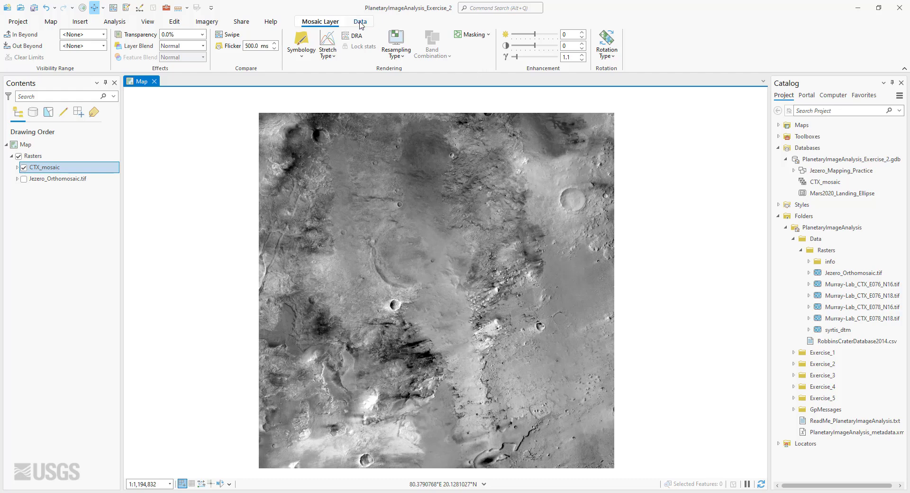
# Explore the raster items of CTX_mosaic, filtering them by Display Extent and excluding overviews
pyautogui.click(362, 23)
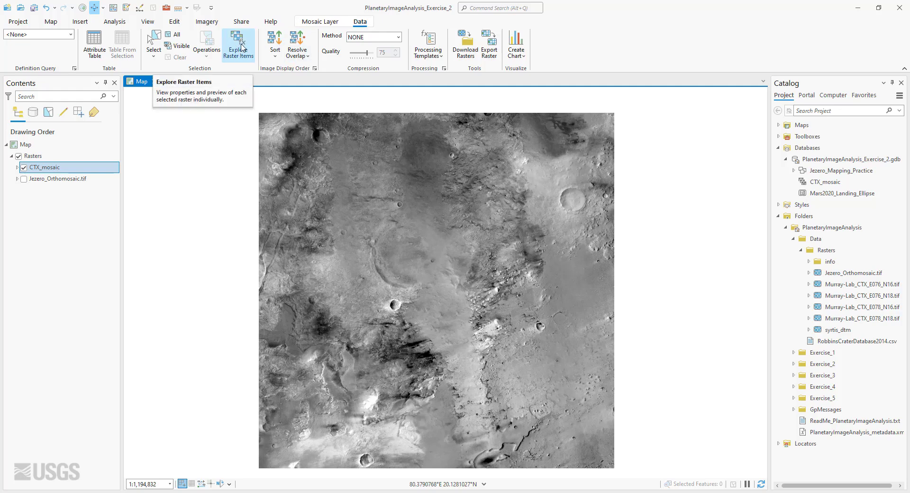
pyautogui.click(242, 47)
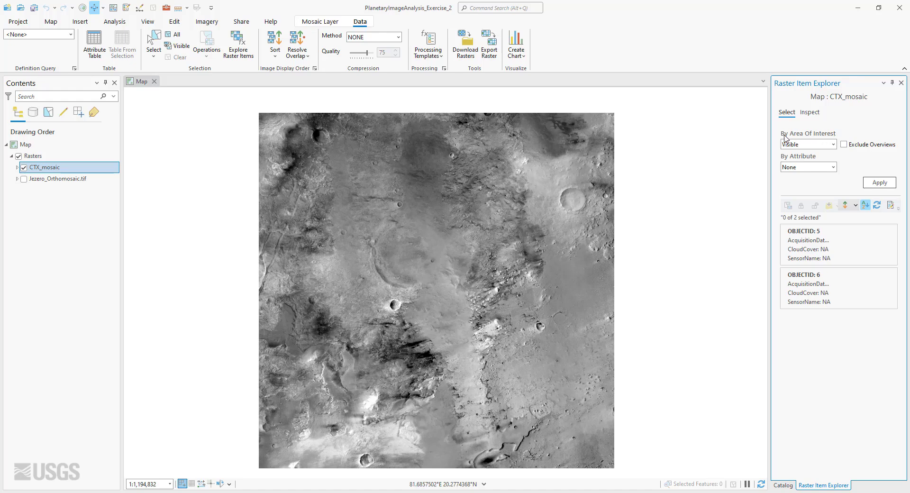
pyautogui.click(833, 144)
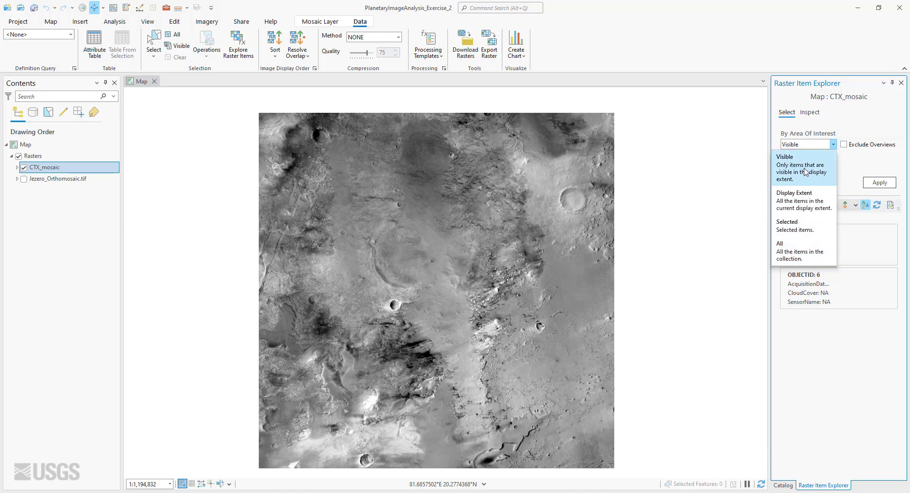
pyautogui.click(804, 215)
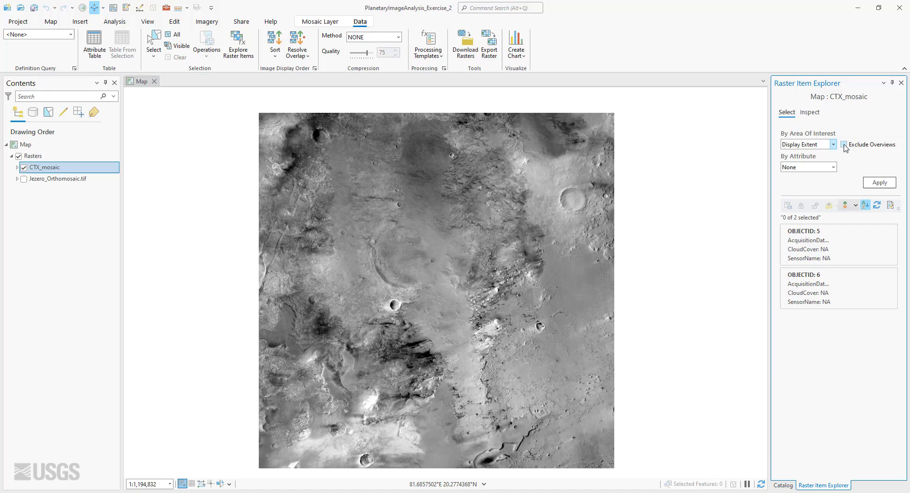
pyautogui.click(845, 145)
pyautogui.click(880, 183)
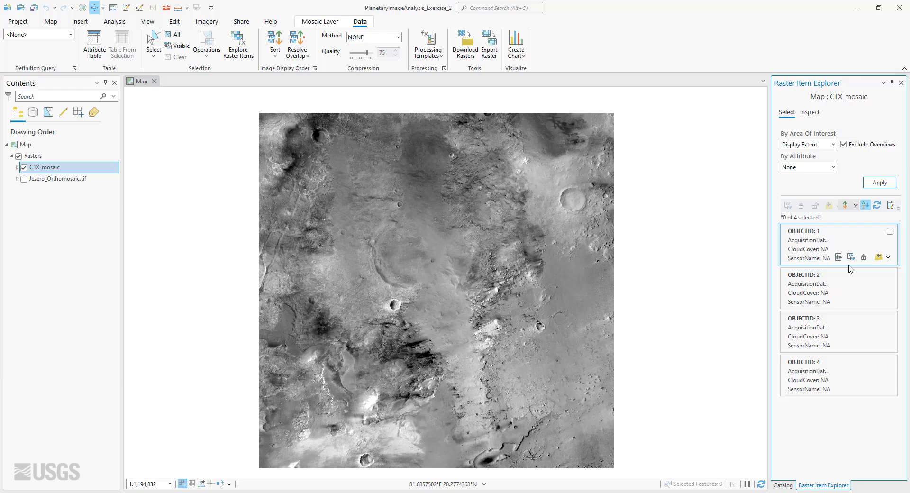
# Configure the raster item results to show thumbnails and display the Name field in place of OBJECTID
pyautogui.moveTo(861, 299)
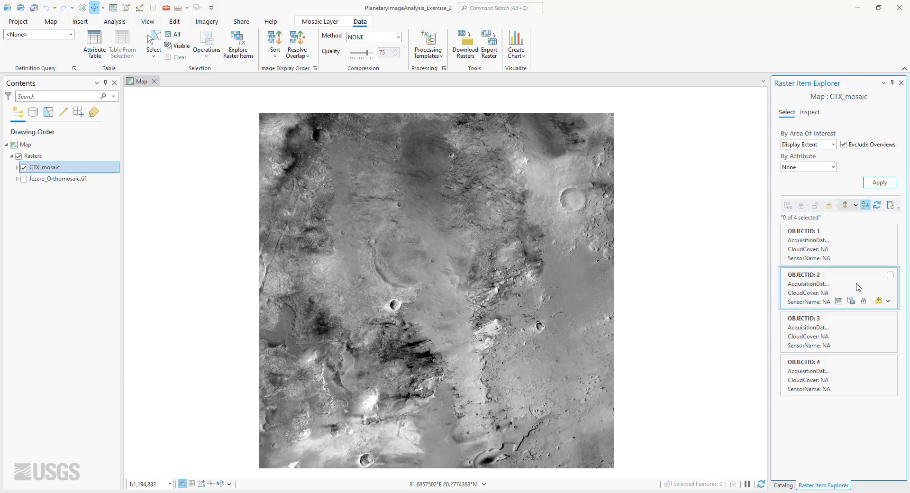
pyautogui.click(891, 205)
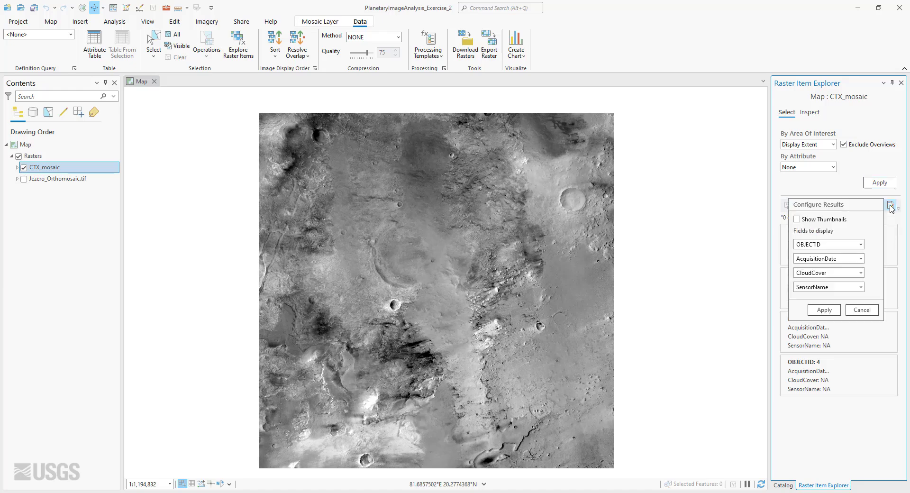
pyautogui.click(861, 245)
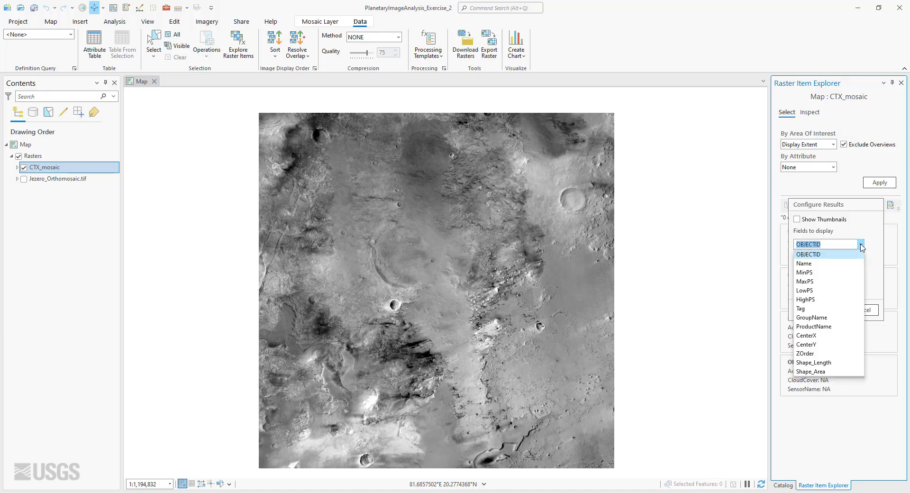
pyautogui.click(823, 264)
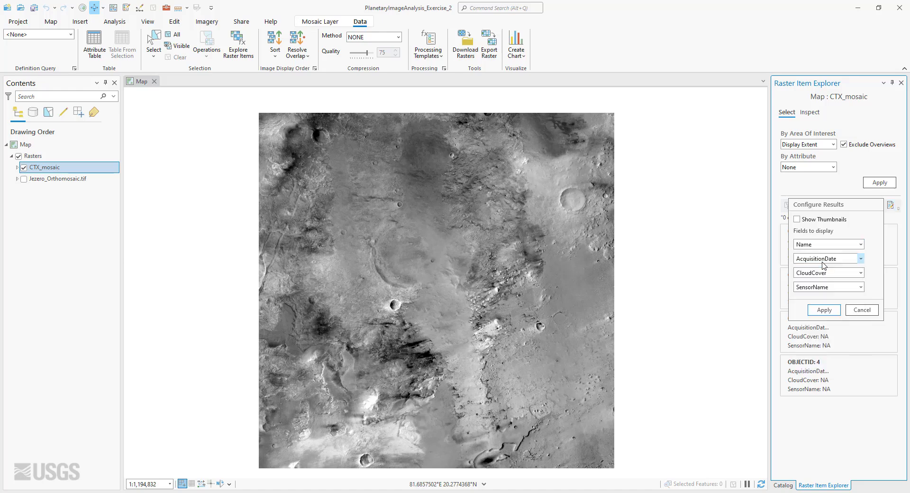
pyautogui.click(797, 219)
pyautogui.click(824, 310)
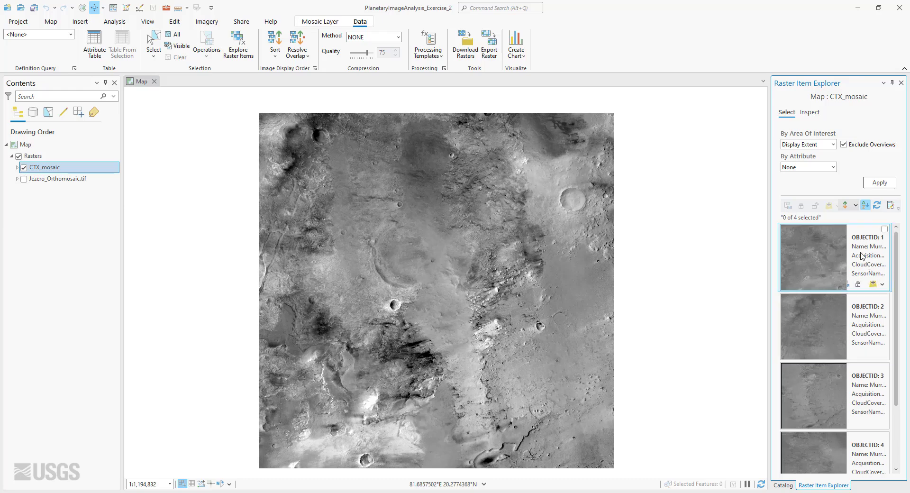
# Read the raster item names, select the Murray-Lab_CTX_E076_N18 and Murray-Lab_CTX_E076_N16 items, and close the Raster Item Explorer
pyautogui.moveTo(769, 272); pyautogui.dragTo(691, 273)
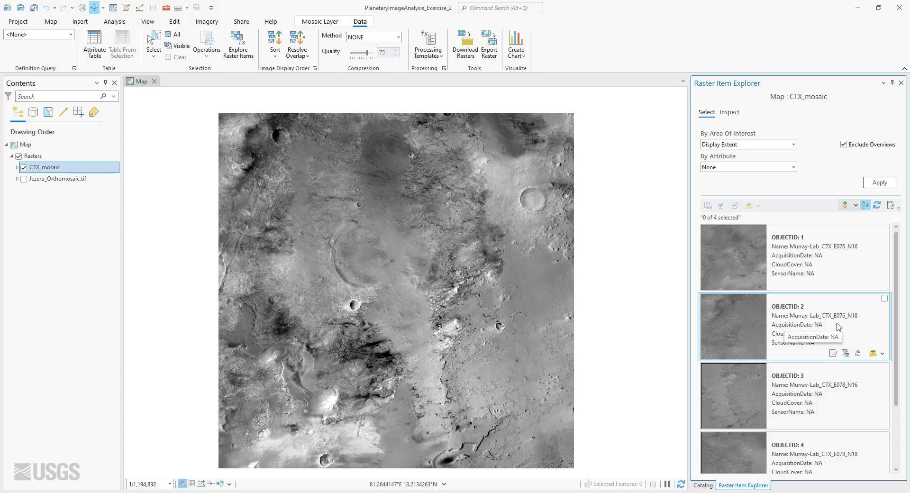
pyautogui.click(885, 298)
pyautogui.click(885, 230)
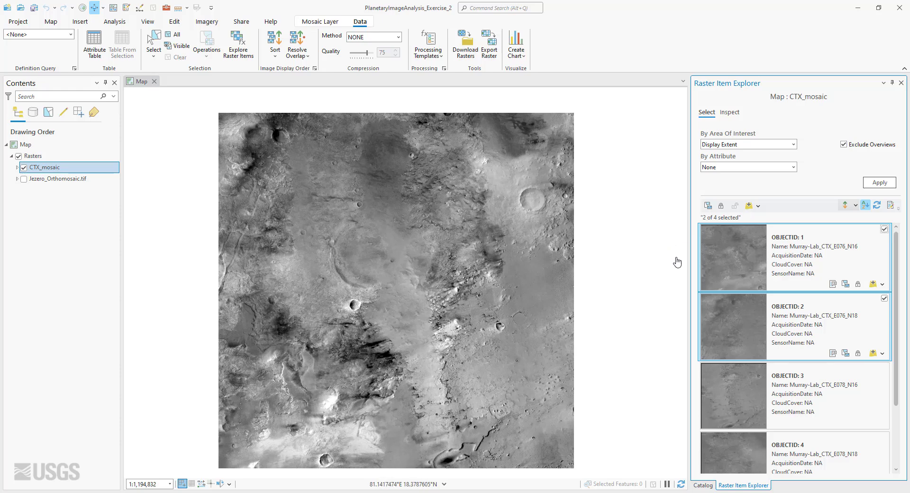
pyautogui.moveTo(688, 259); pyautogui.dragTo(755, 263)
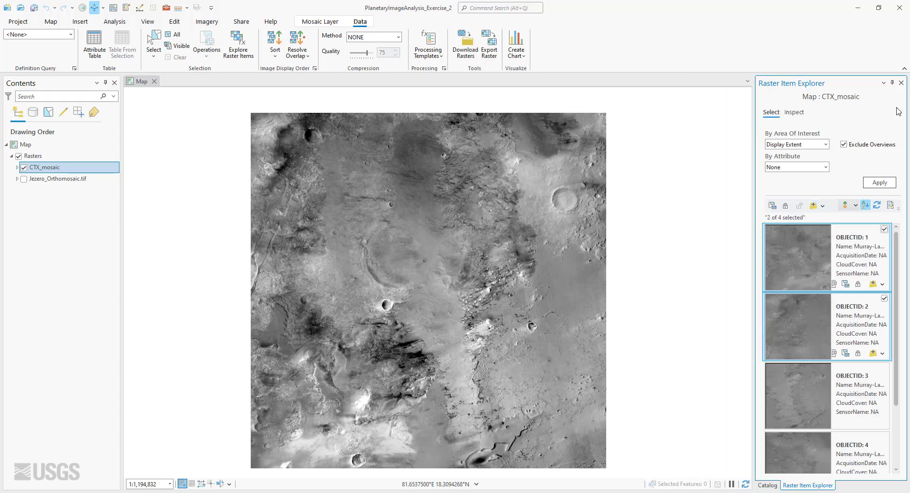
pyautogui.click(901, 83)
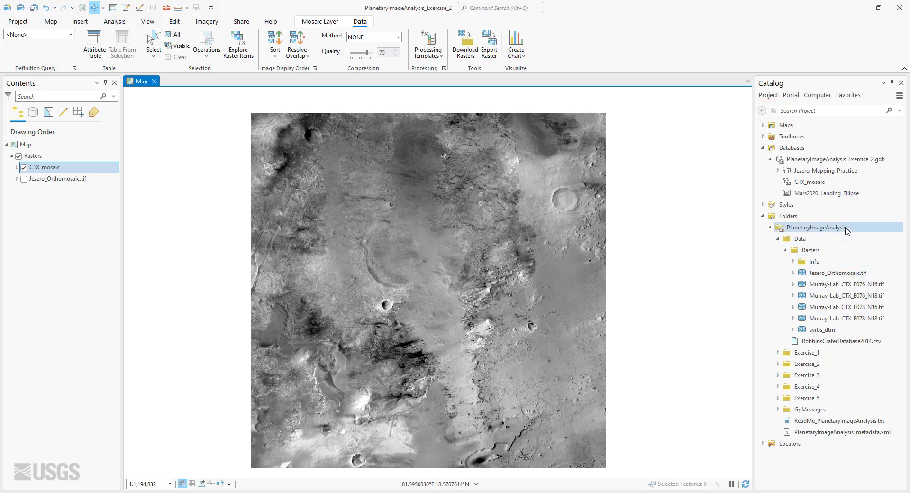
# Add the syrtis_dtm raster to the current map and rename its layer Syrtis DTM
pyautogui.rightClick(822, 334)
pyautogui.click(740, 107)
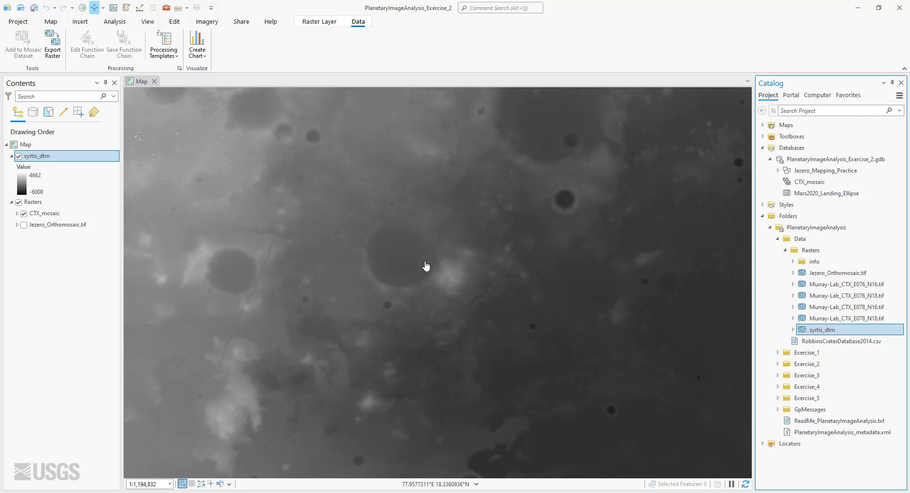
pyautogui.click(42, 161)
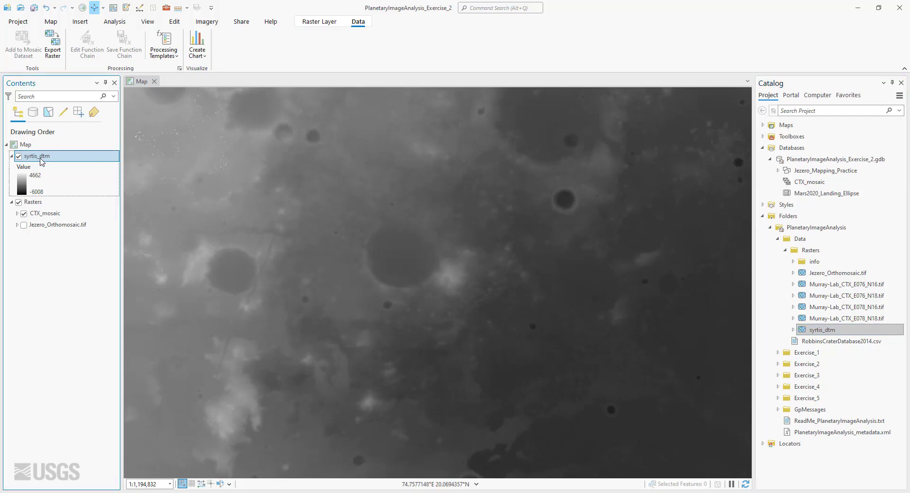
pyautogui.click(42, 162)
pyautogui.write('S')
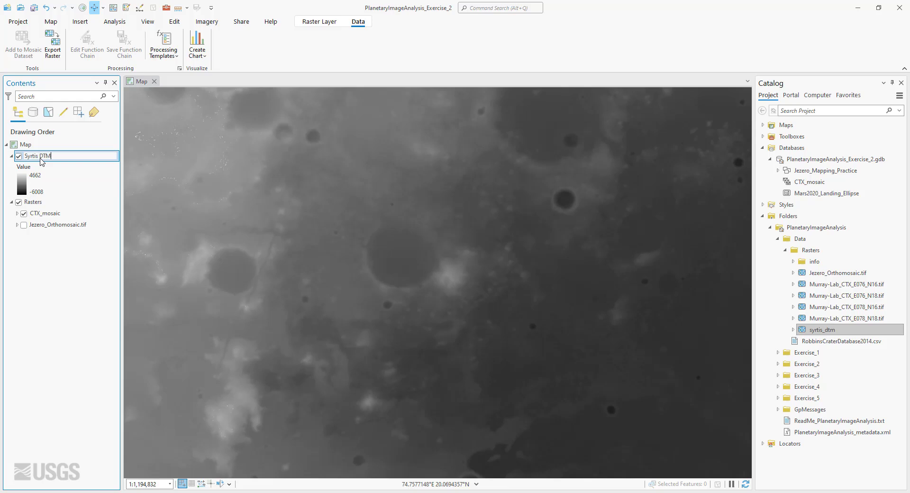
pyautogui.press('Return')
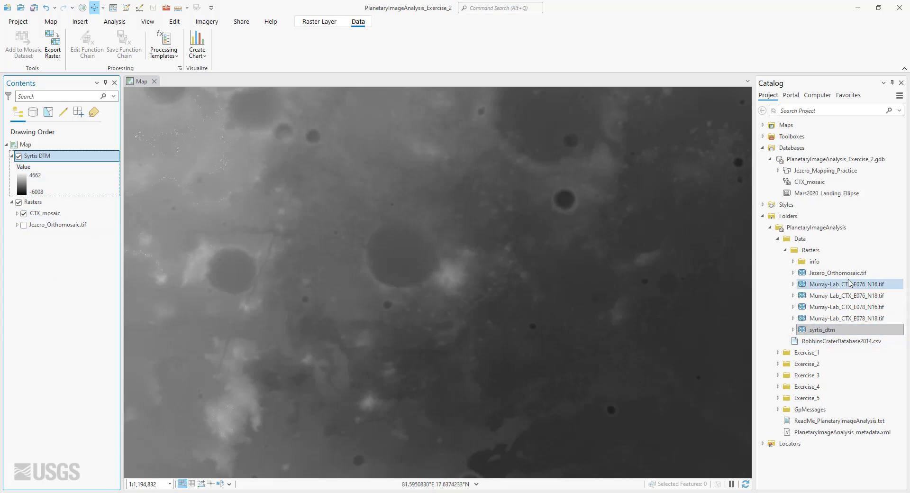
# Move the Syrtis DTM layer into the Rasters group, above CTX_mosaic
pyautogui.rightClick(831, 333)
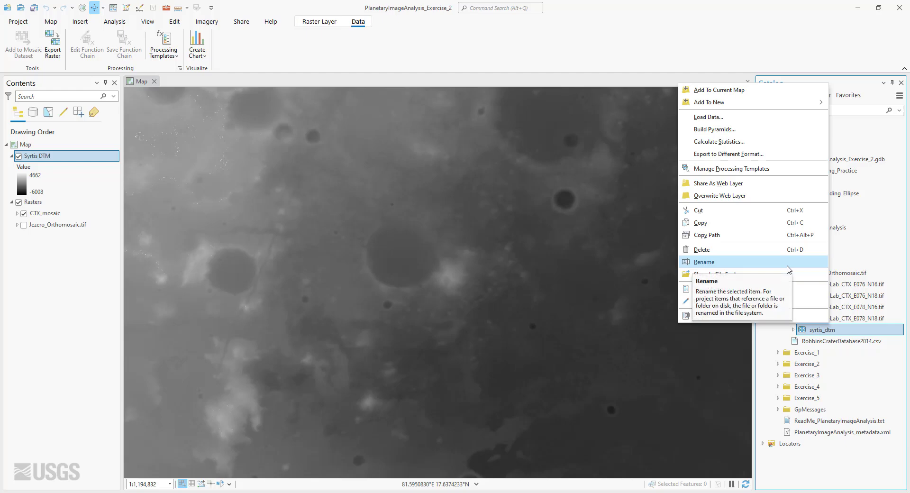
pyautogui.click(842, 470)
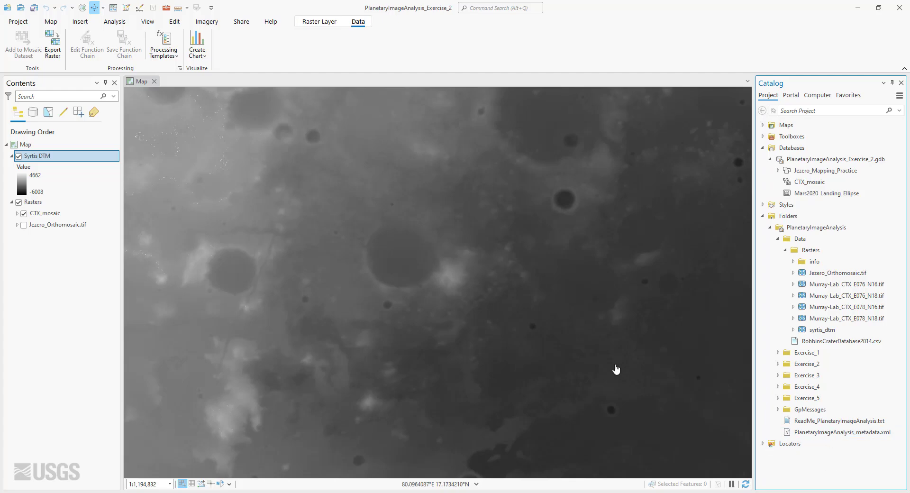
pyautogui.moveTo(60, 159); pyautogui.dragTo(37, 215)
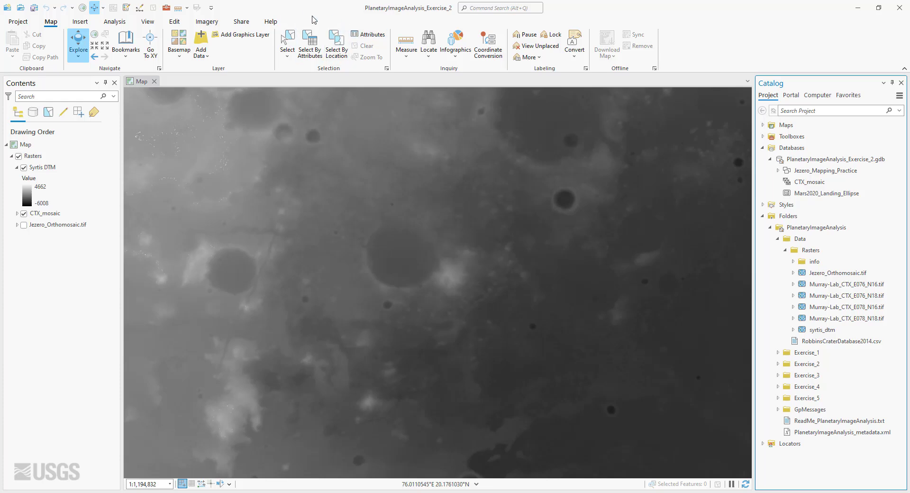
# Set the transparency of the Syrtis DTM layer to 60%
pyautogui.click(47, 170)
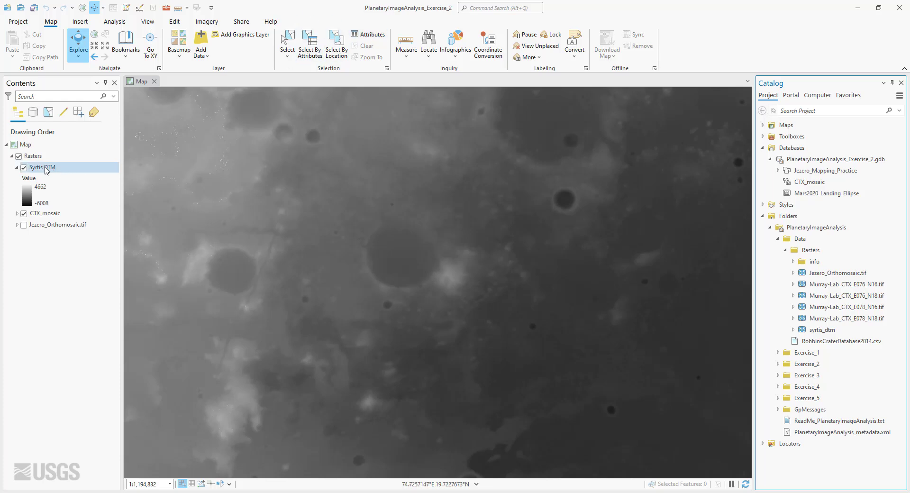
pyautogui.click(46, 170)
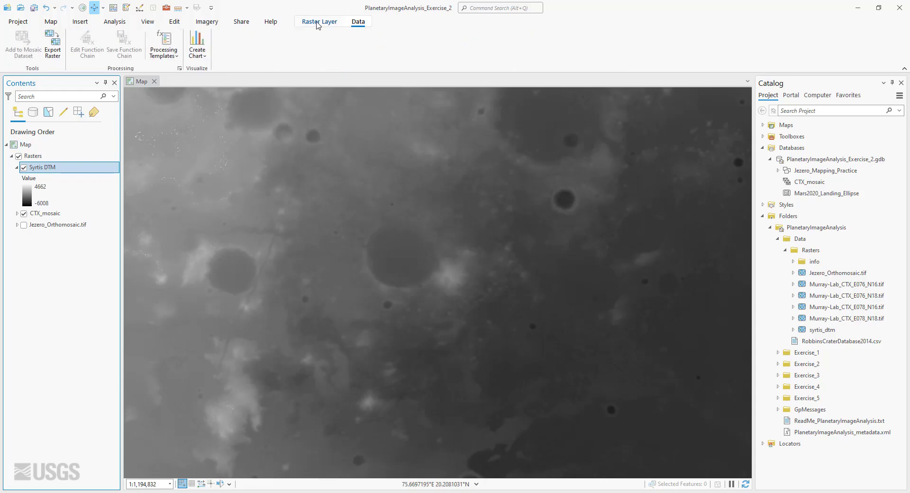
pyautogui.click(316, 23)
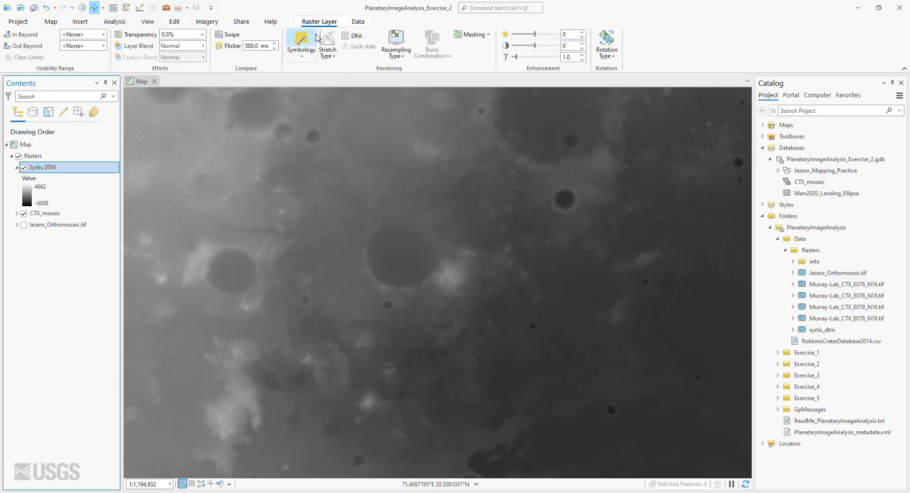
pyautogui.click(179, 35)
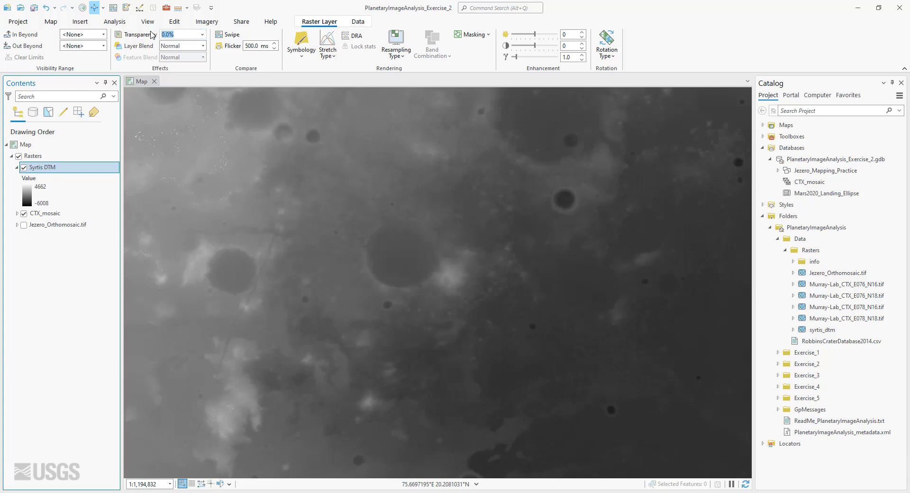
pyautogui.write('6')
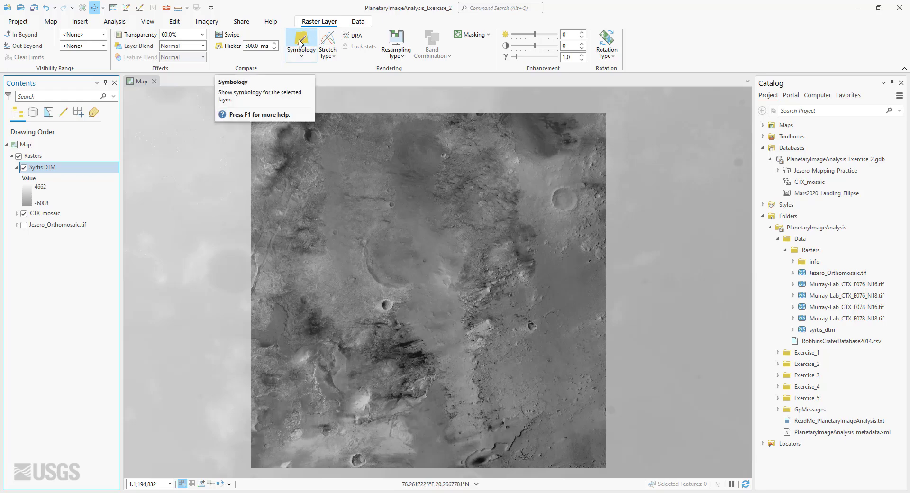
# Open the symbology settings of the Syrtis DTM layer and list all color schemes with their names
pyautogui.rightClick(46, 168)
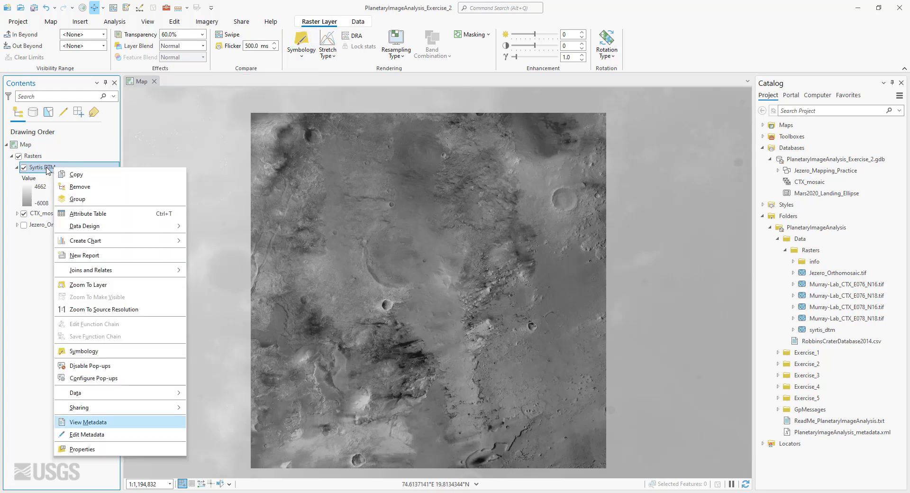
pyautogui.click(134, 356)
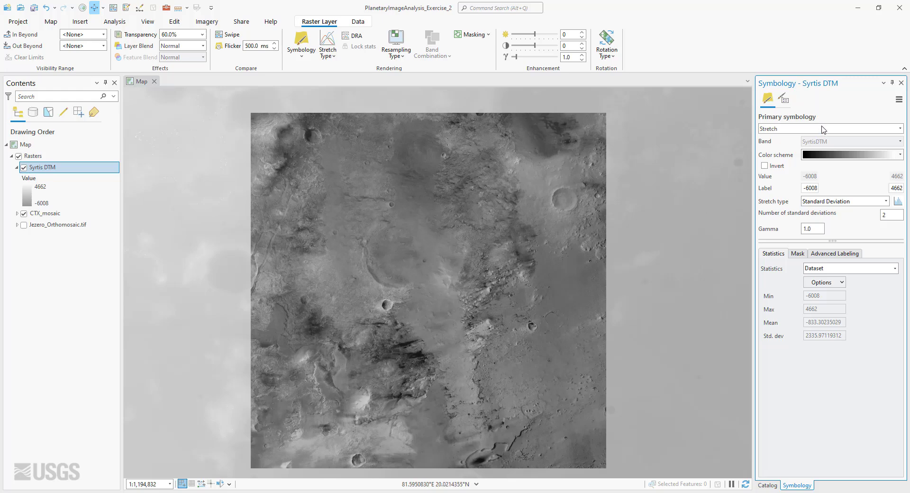
pyautogui.click(901, 157)
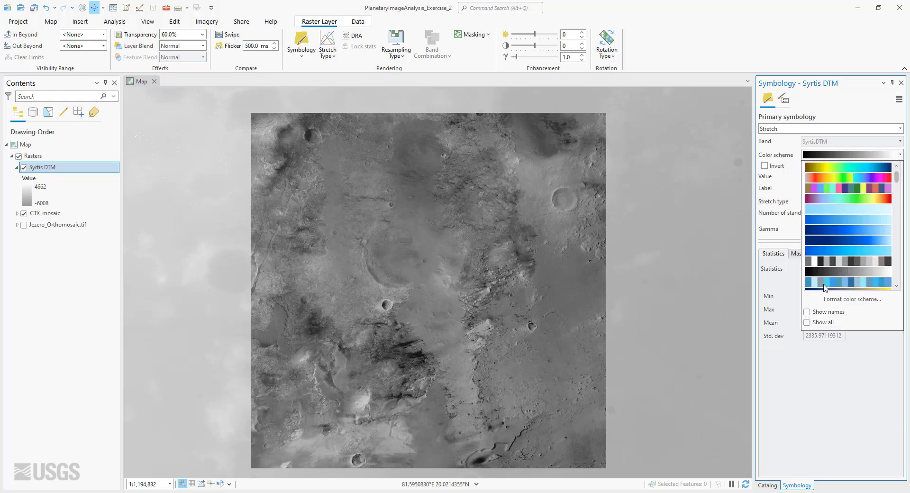
pyautogui.click(819, 313)
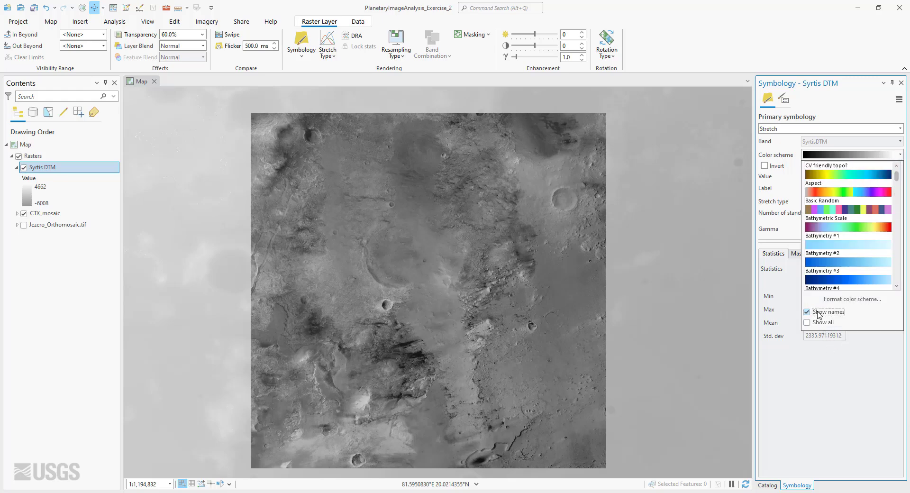
pyautogui.click(815, 324)
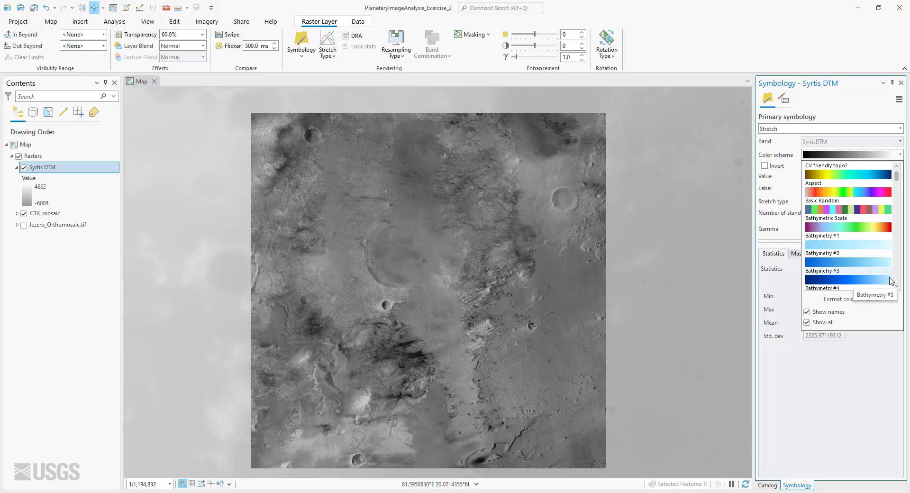
# Apply the Heat Map 3 color scheme to the Syrtis DTM layer
pyautogui.scroll(-3, 853, 241)
pyautogui.scroll(-8, 854, 241)
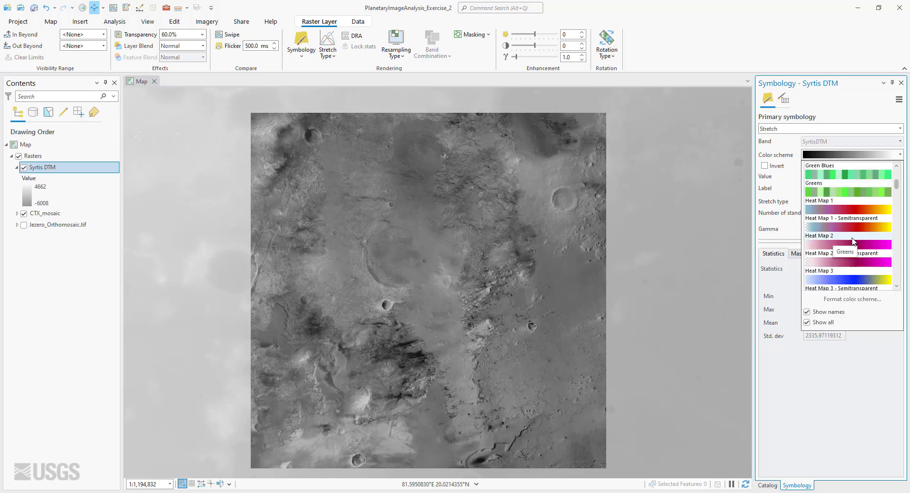
pyautogui.scroll(2, 854, 241)
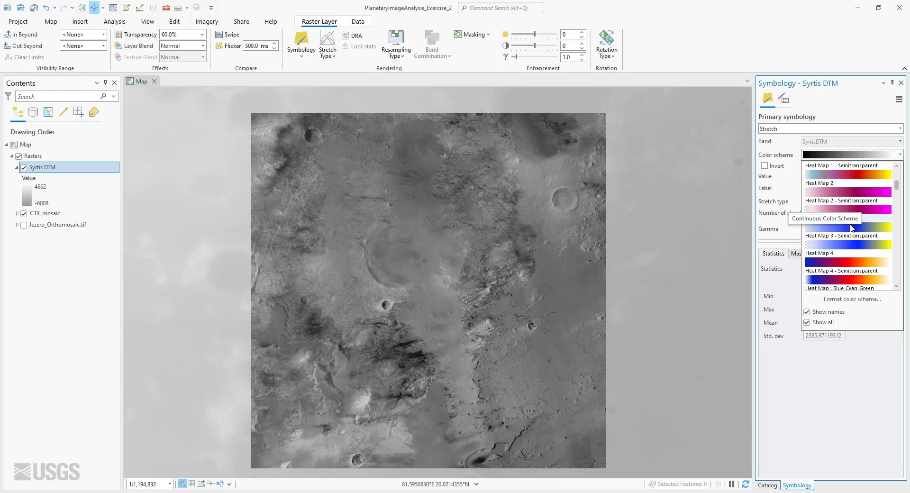
pyautogui.click(852, 229)
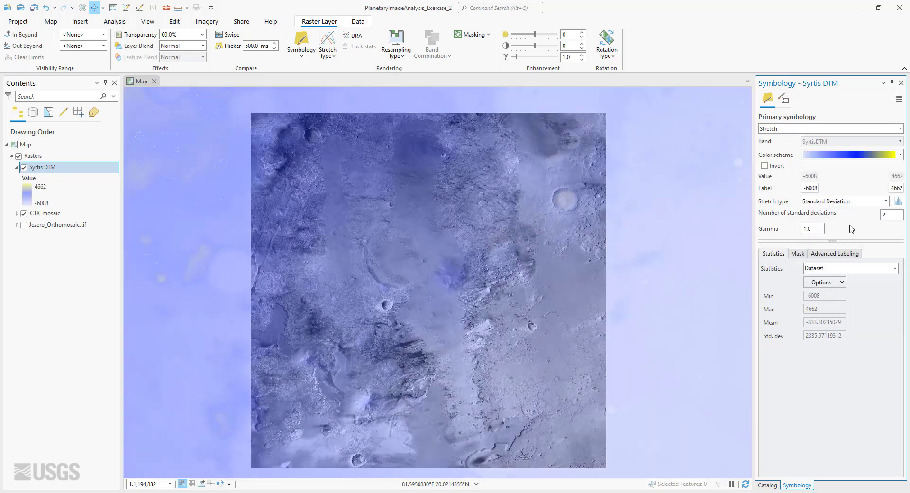
# Open the color scheme for editing and change the color stop at 50% to bright pink
pyautogui.click(900, 155)
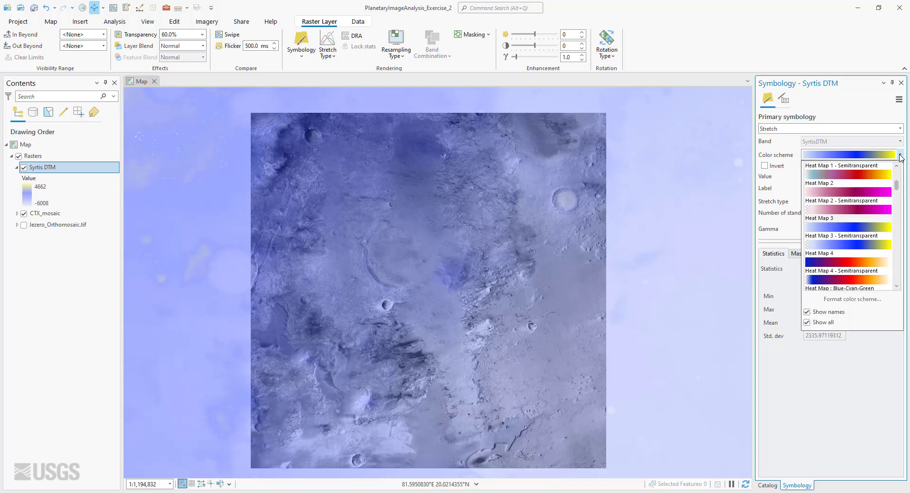
pyautogui.click(853, 299)
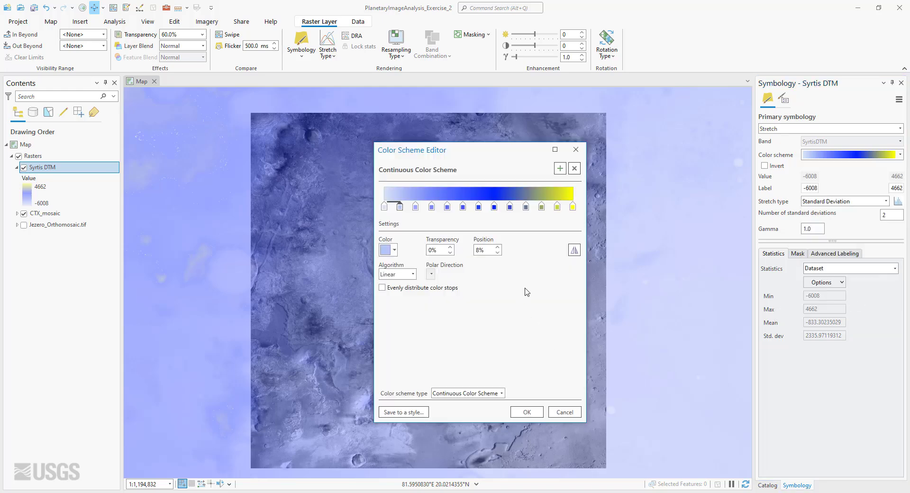
pyautogui.click(478, 207)
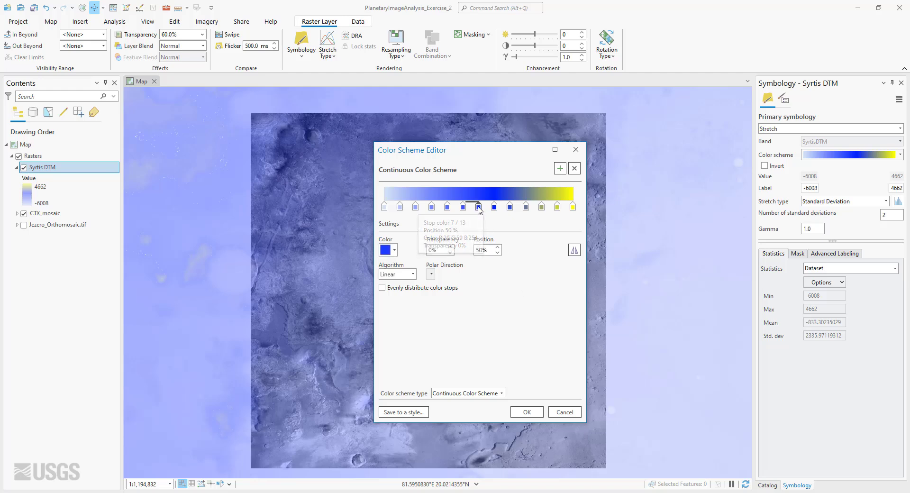
pyautogui.click(394, 251)
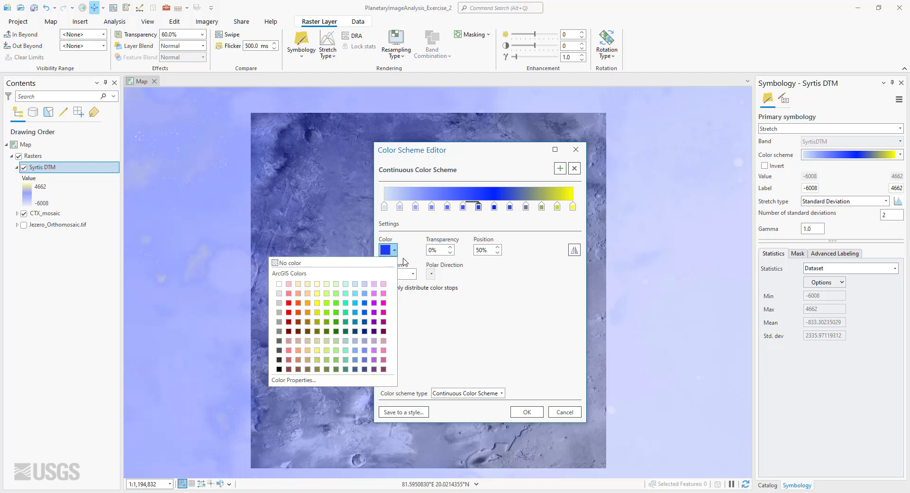
pyautogui.click(384, 303)
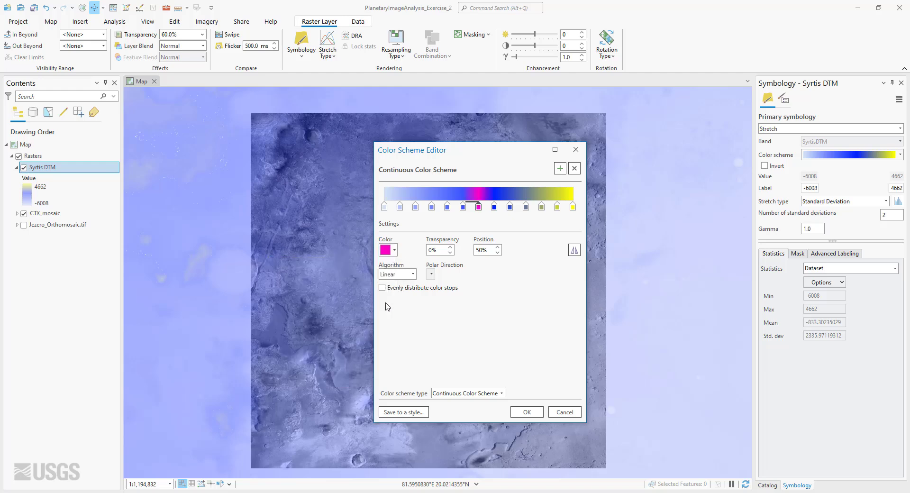
# Delete the three color stops just before and the three just after the bright pink stop
pyautogui.click(463, 209)
pyautogui.click(574, 169)
pyautogui.click(447, 207)
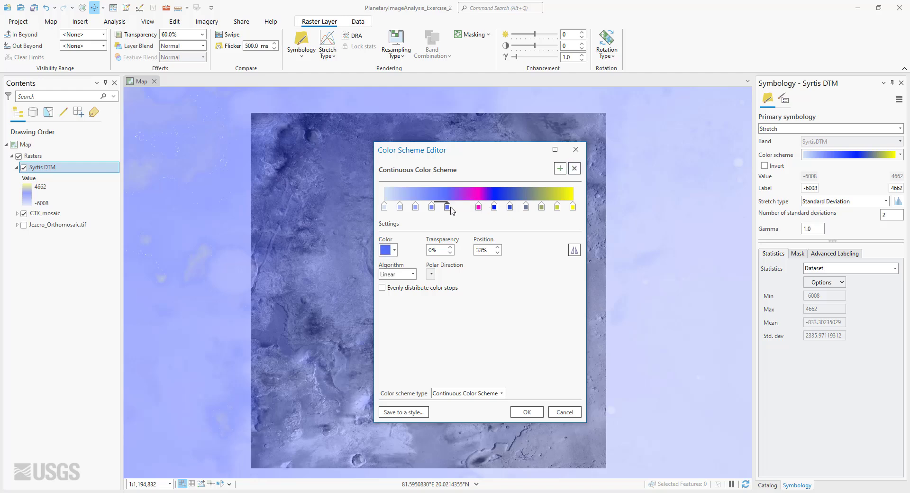
pyautogui.click(575, 169)
pyautogui.click(432, 207)
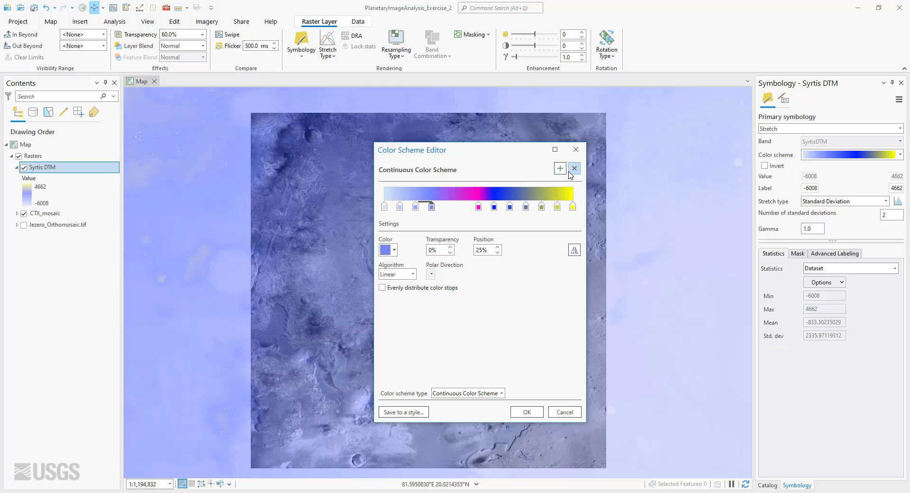
pyautogui.click(574, 169)
pyautogui.click(494, 207)
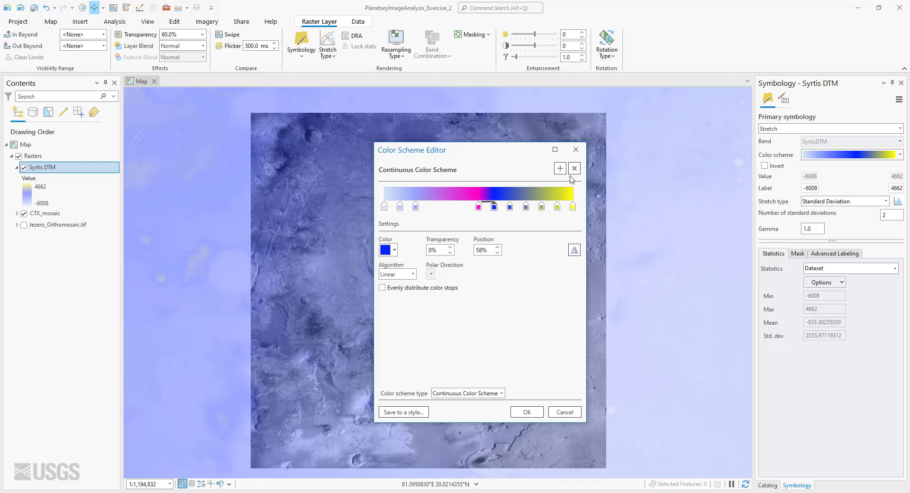
pyautogui.click(574, 169)
pyautogui.click(574, 169)
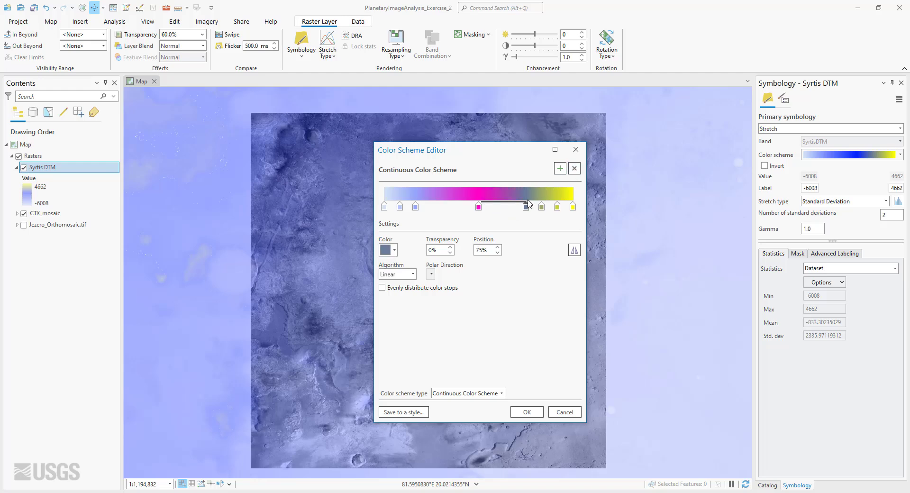
pyautogui.click(574, 169)
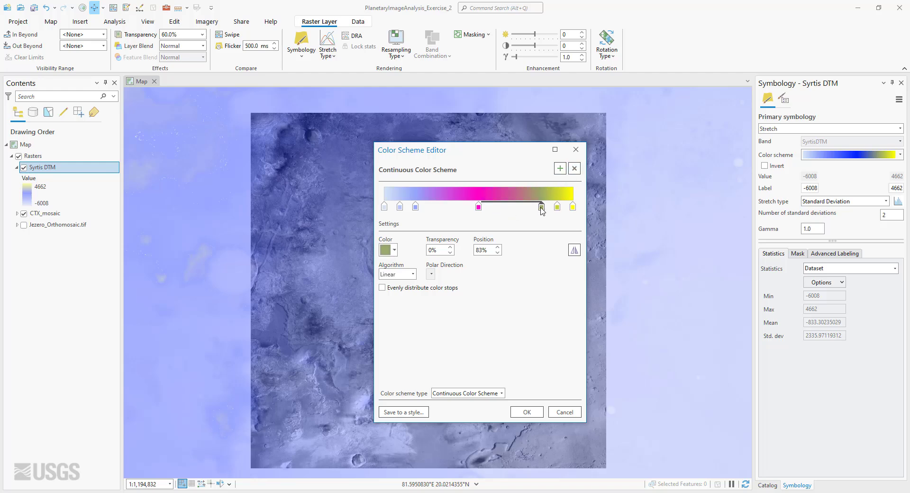
# Add a color stop at 67% and color it orange
pyautogui.click(560, 169)
pyautogui.click(394, 250)
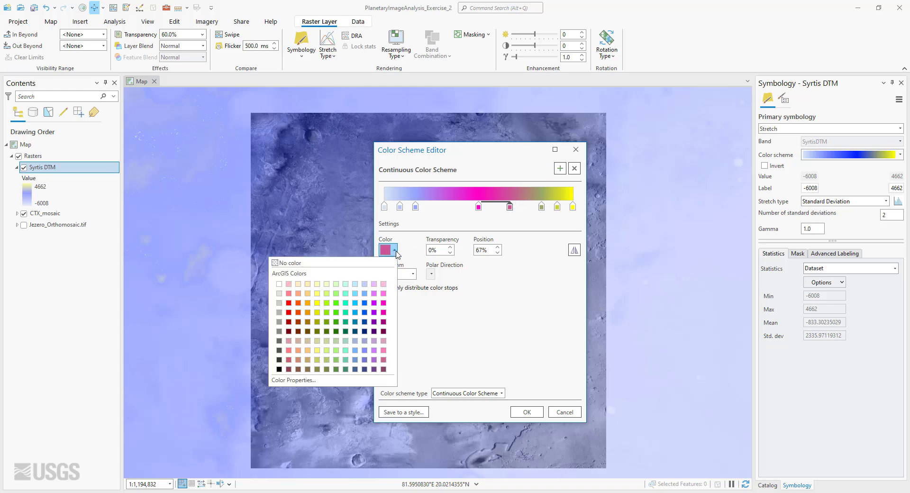
pyautogui.click(326, 303)
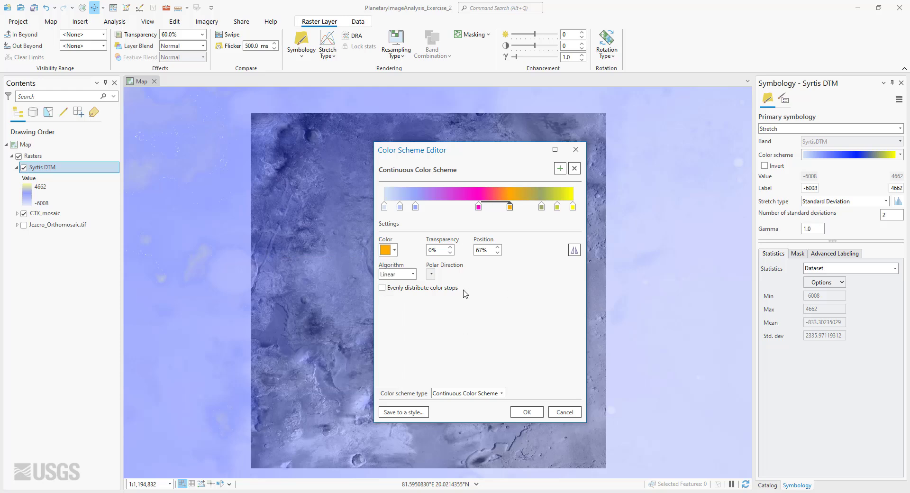
# Reverse the color scheme back and forth, ending in its original direction, and apply the edited scheme to the Syrtis DTM layer
pyautogui.click(574, 251)
pyautogui.click(575, 252)
pyautogui.click(574, 252)
pyautogui.click(575, 252)
pyautogui.click(524, 414)
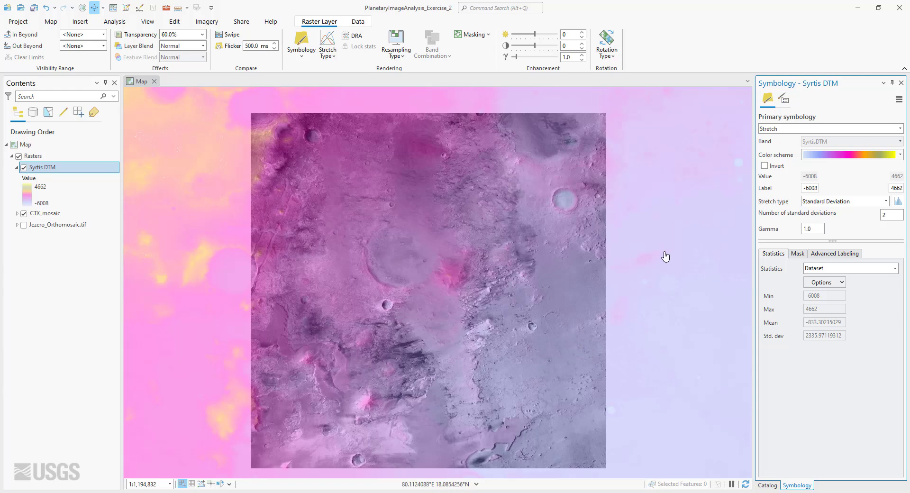
# Apply the continuous dark blue-to-yellow color scheme to the Syrtis DTM layer, view its mask settings, and close the symbology settings
pyautogui.click(903, 157)
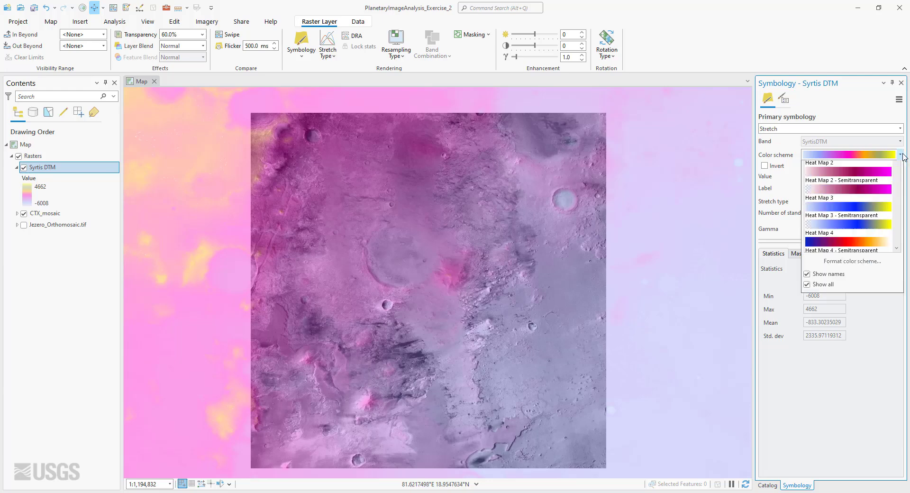
pyautogui.scroll(10, 861, 193)
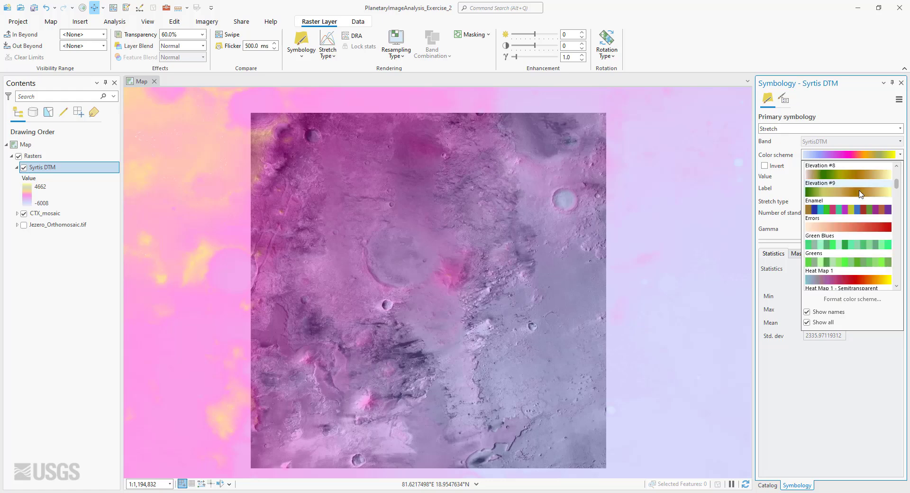
pyautogui.click(839, 242)
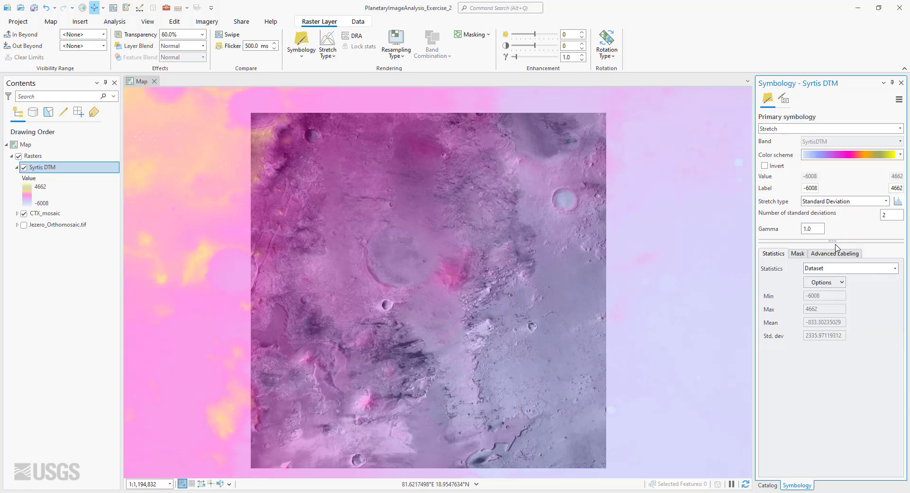
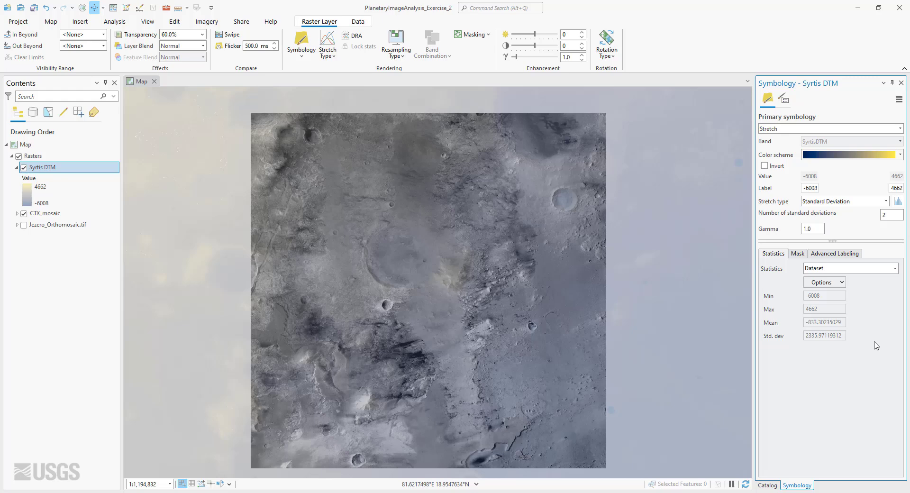
pyautogui.click(800, 256)
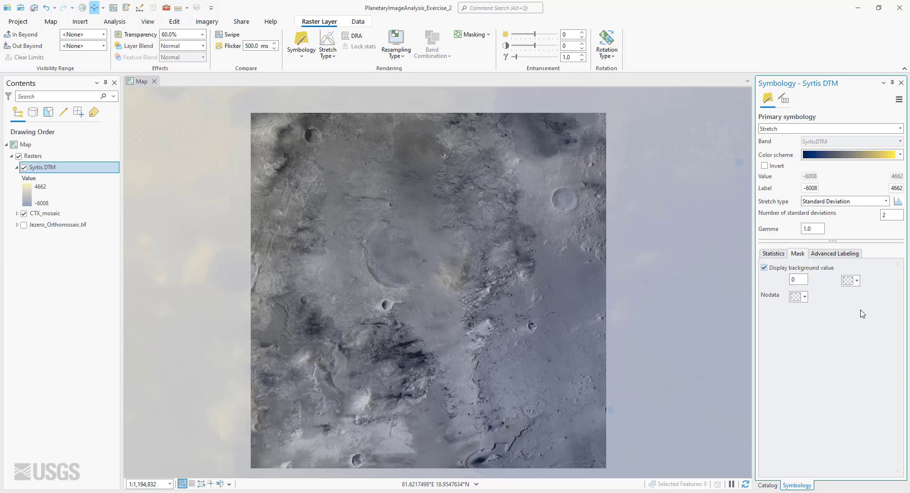
pyautogui.click(902, 83)
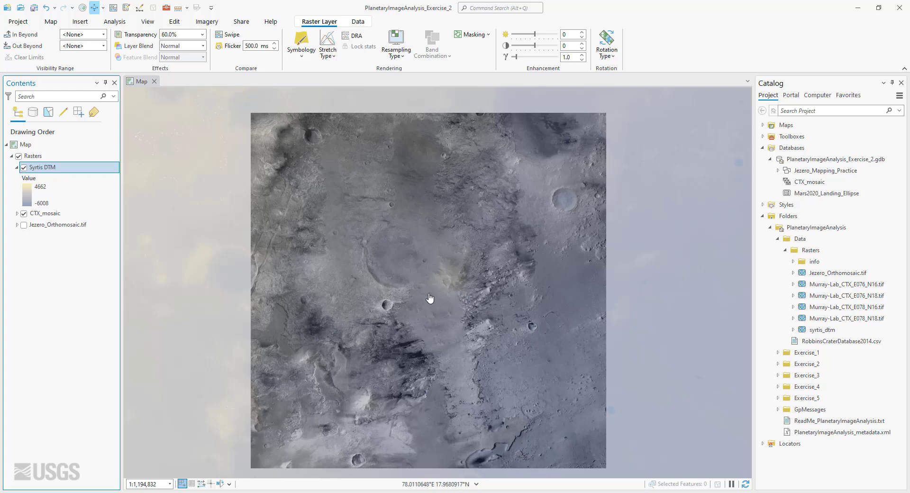
# Zoom the map to its full extent, followed by the extent of the Syrtis DTM layer
pyautogui.click(49, 23)
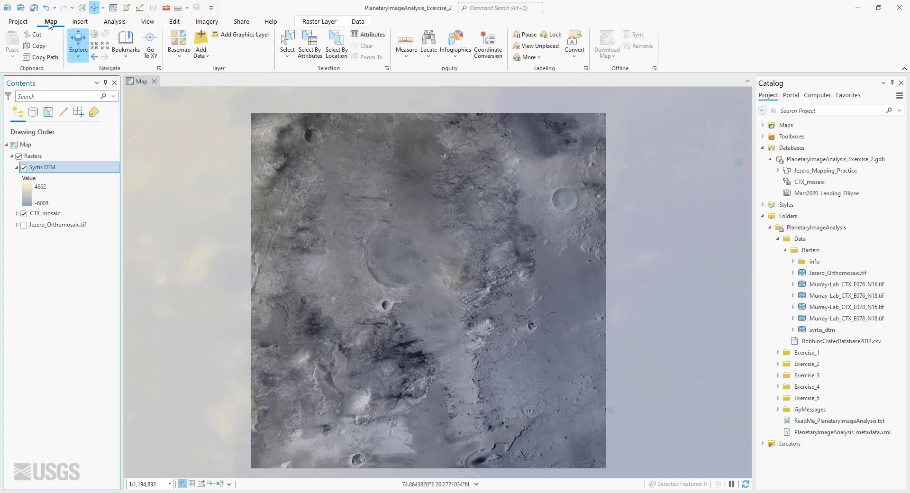
pyautogui.click(94, 36)
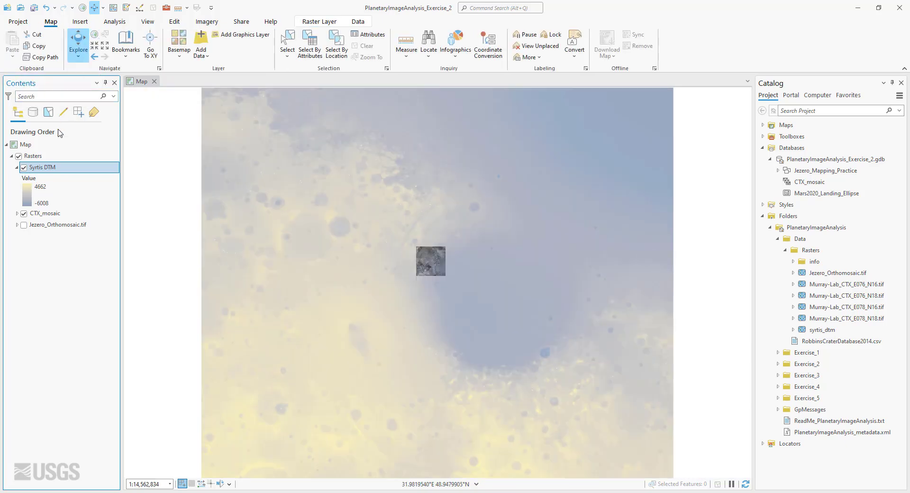
pyautogui.rightClick(54, 169)
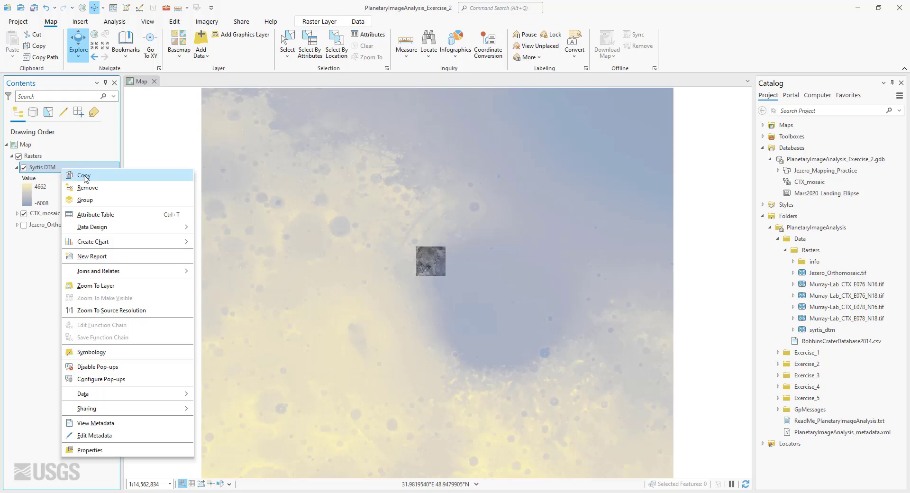
pyautogui.click(85, 286)
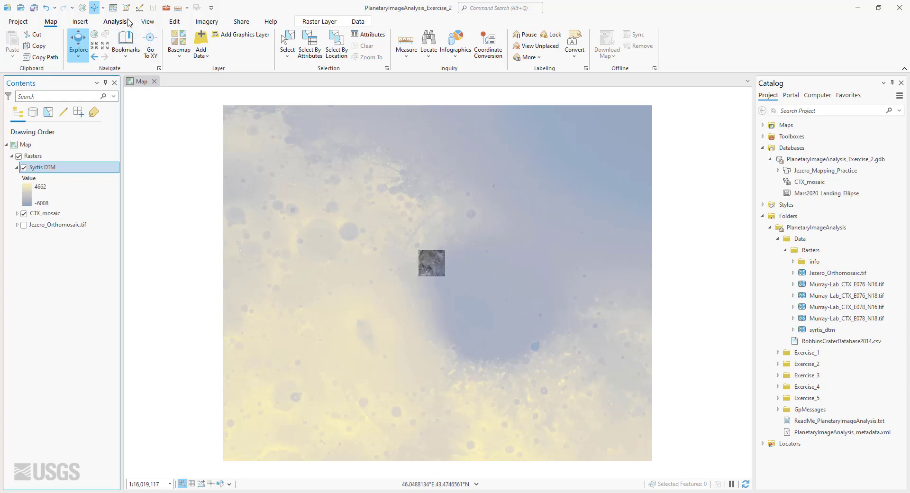
# Open the geoprocessing tools and examine the available toolboxes and the portal tools
pyautogui.click(114, 24)
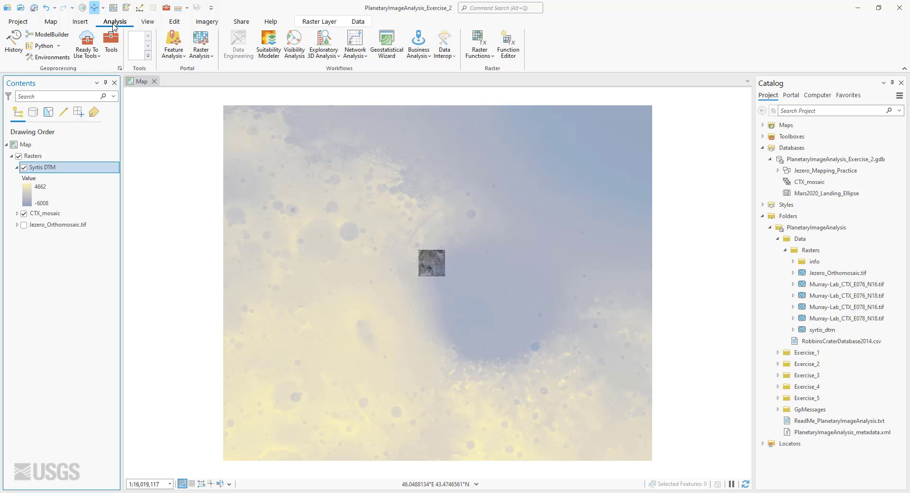
pyautogui.click(113, 48)
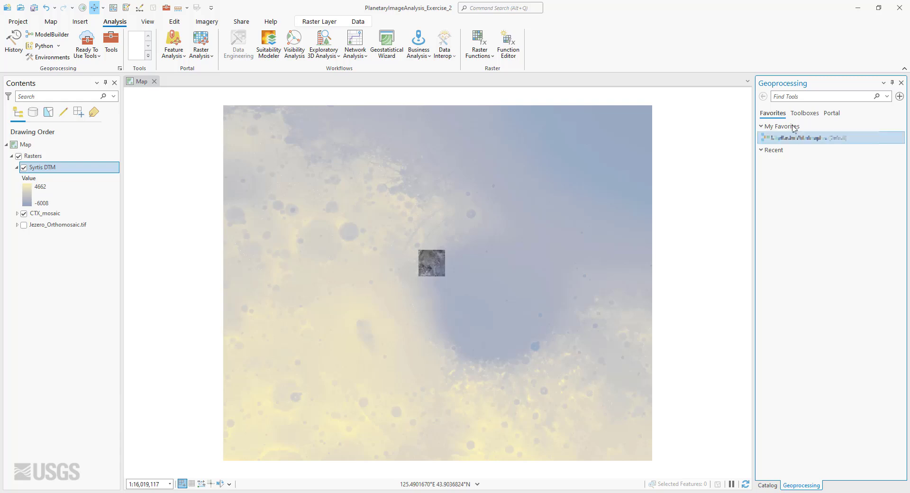
pyautogui.click(806, 114)
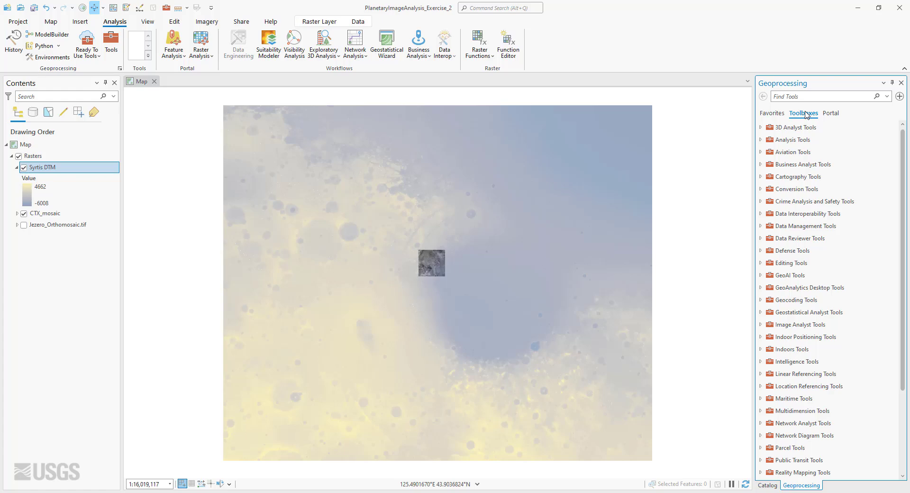
pyautogui.click(832, 114)
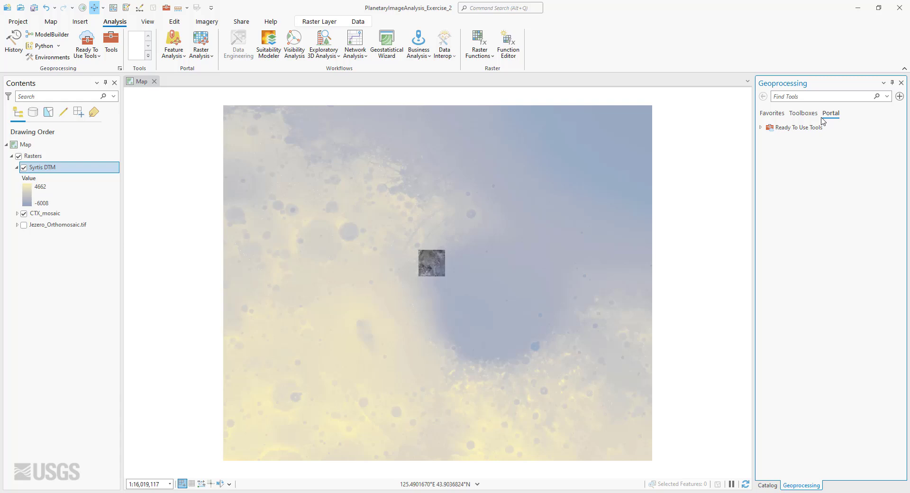
# Search the geoprocessing tools for clip and open the Clip Raster tool
pyautogui.click(776, 114)
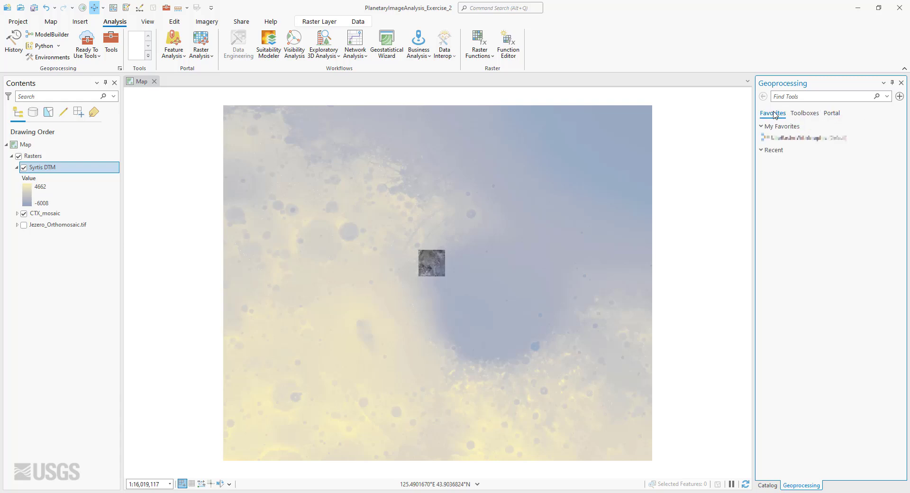
pyautogui.click(816, 95)
pyautogui.write('clip')
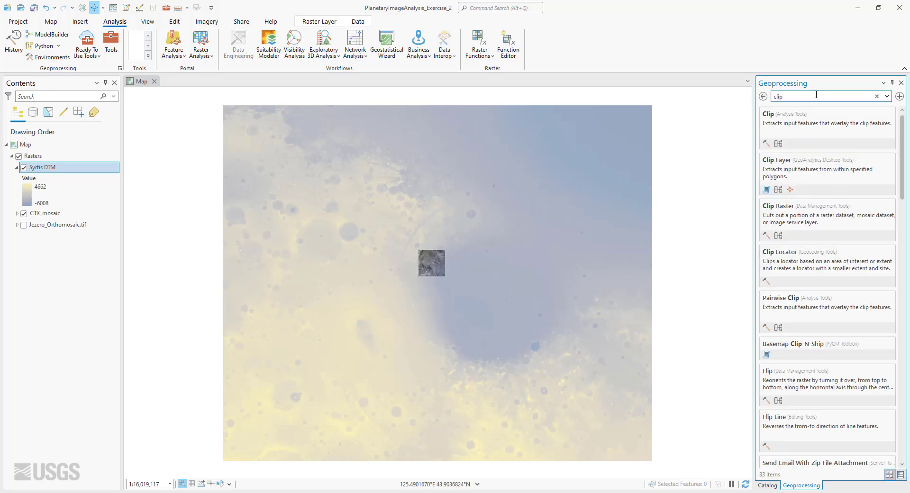
pyautogui.click(787, 219)
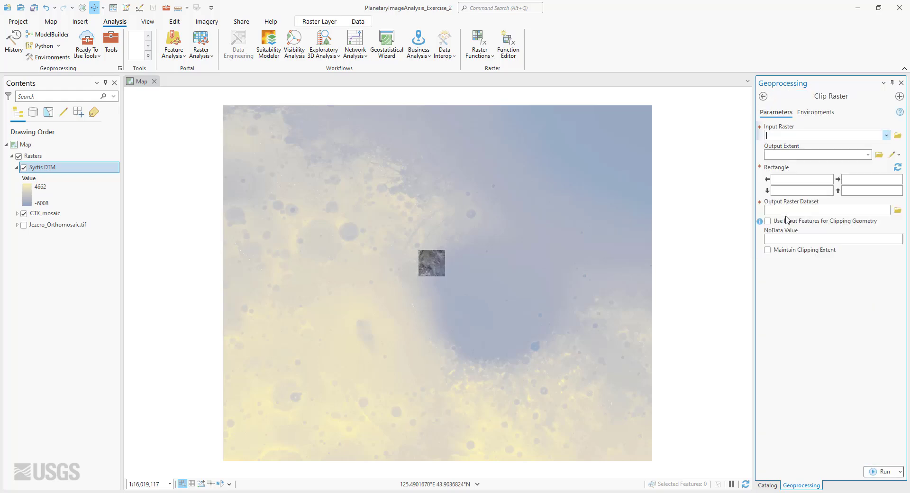
# Set Syrtis DTM as the input raster and the CTX_mosaic Boundary as the output extent, using input features for the clipping geometry
pyautogui.click(887, 136)
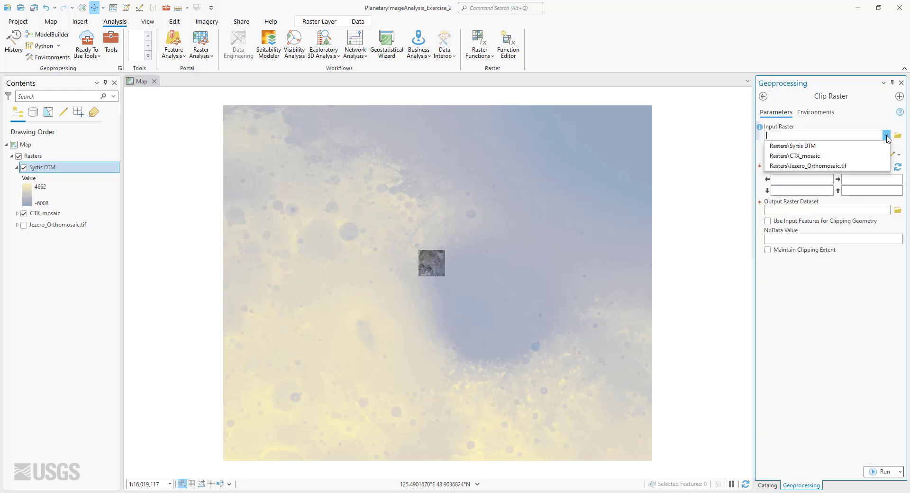
pyautogui.click(811, 146)
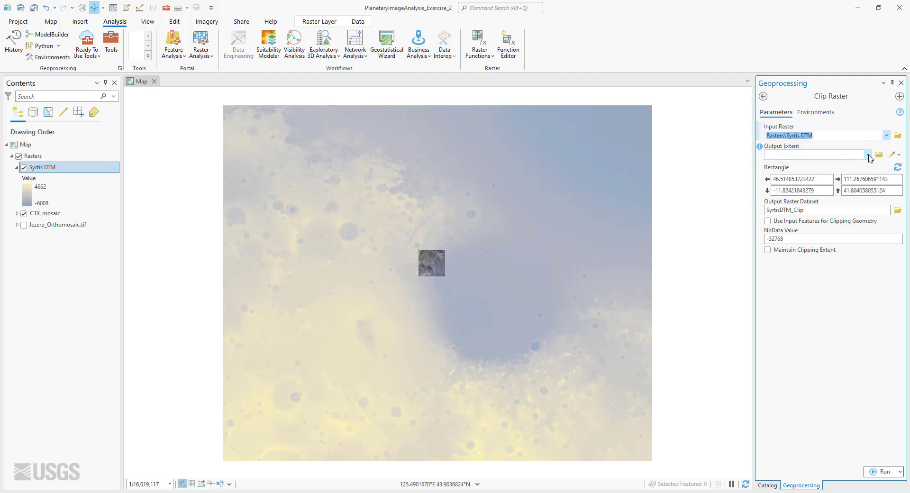
pyautogui.click(869, 155)
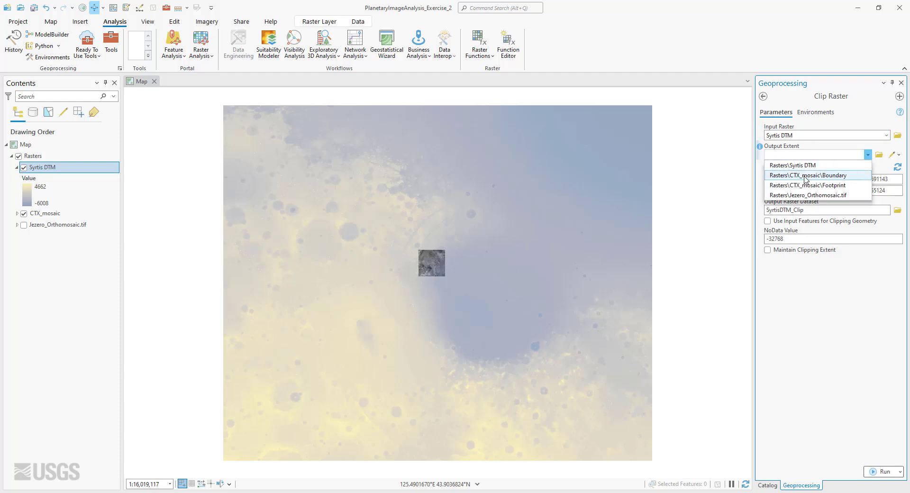
pyautogui.click(839, 176)
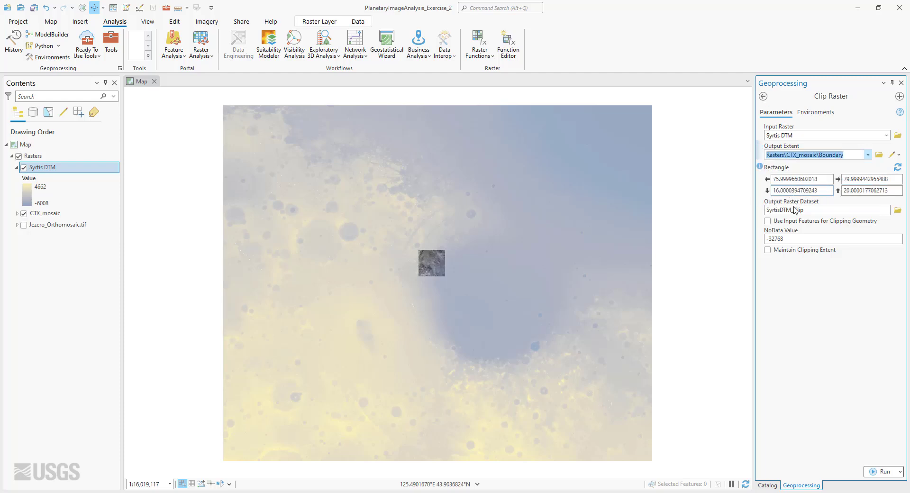
pyautogui.click(768, 222)
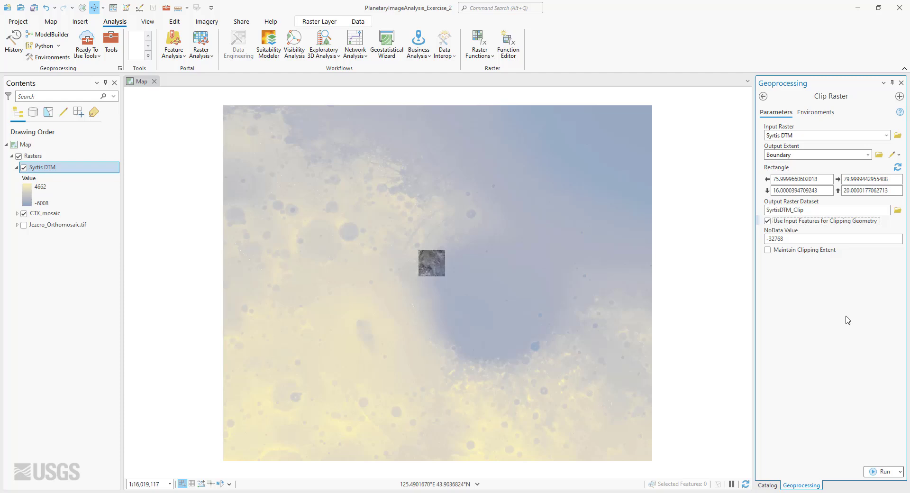
# Name the output raster Jezero_DTM in the project geodatabase, run Clip Raster and close the geoprocessing tools
pyautogui.click(816, 210)
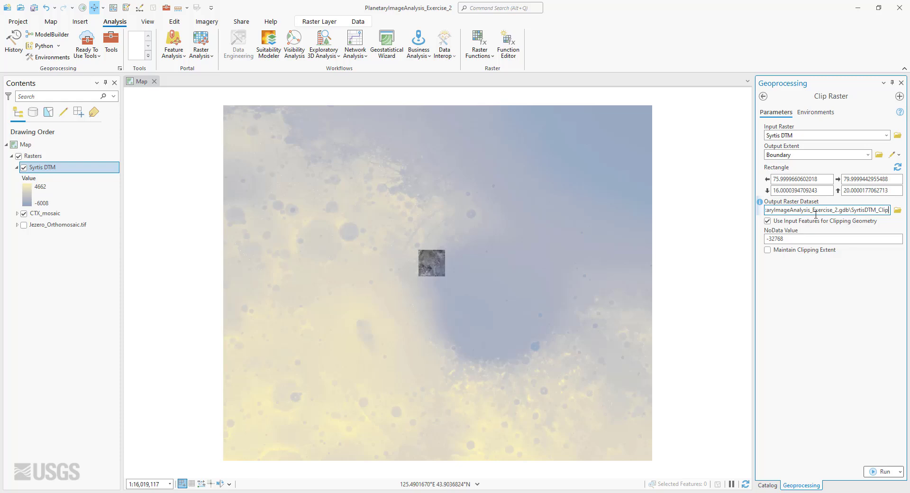
pyautogui.moveTo(771, 210); pyautogui.dragTo(850, 209)
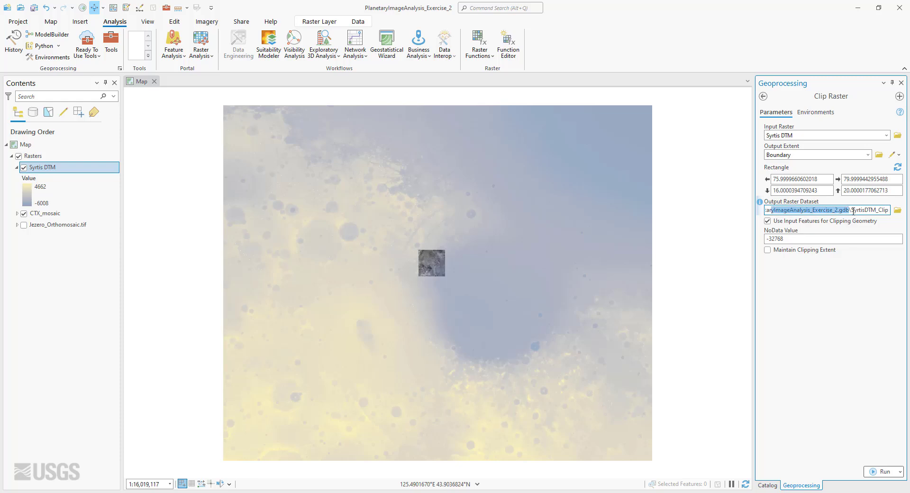
pyautogui.click(854, 210)
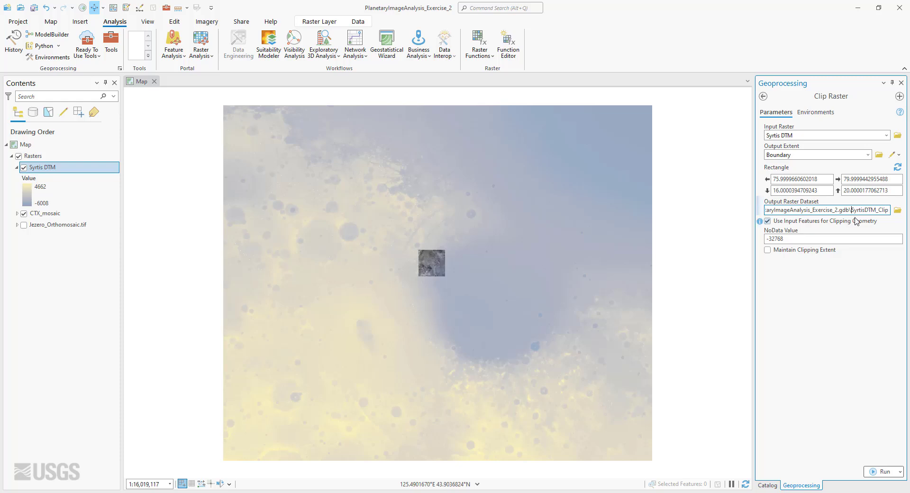
pyautogui.moveTo(852, 210); pyautogui.dragTo(895, 212)
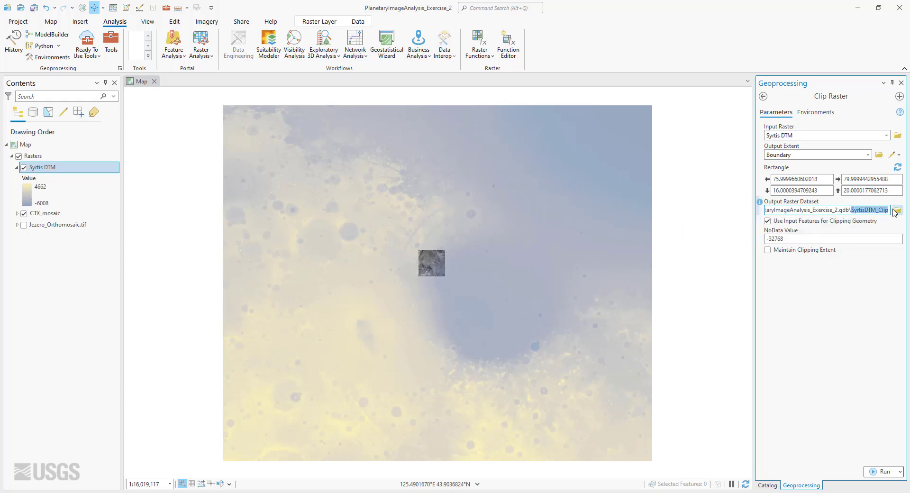
pyautogui.write('Jezero_DTM')
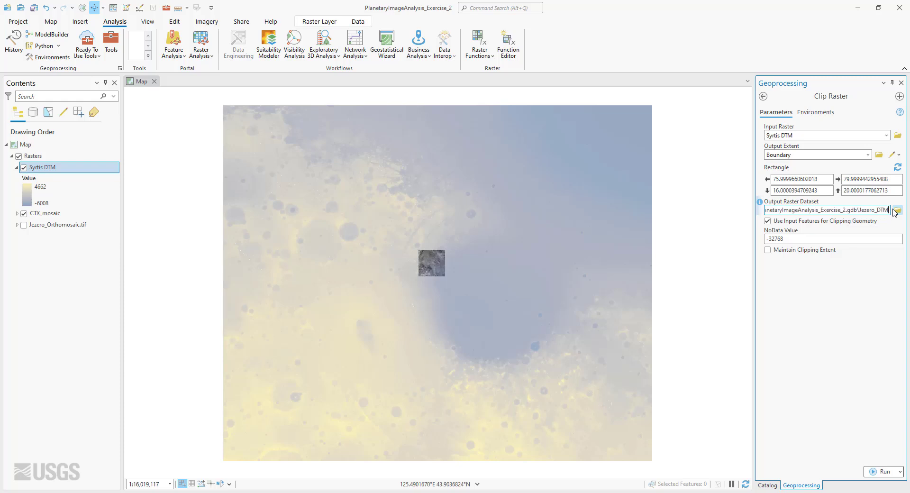
pyautogui.click(843, 318)
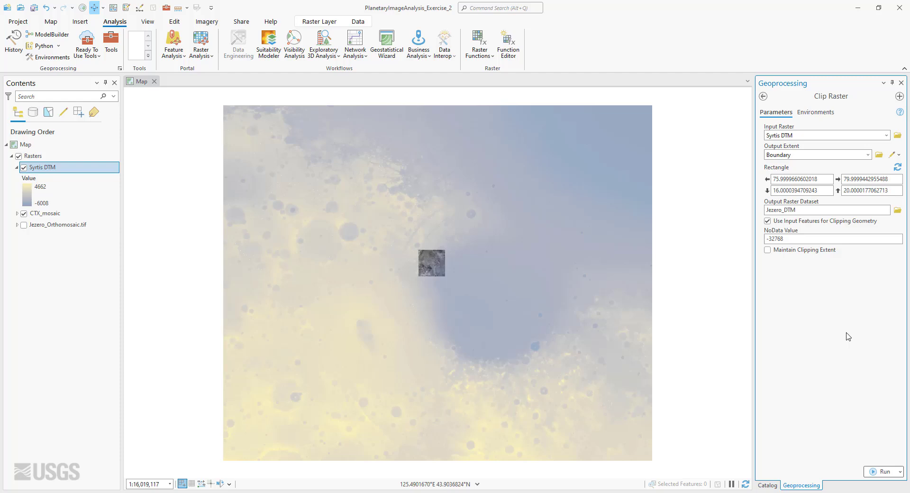
pyautogui.click(883, 472)
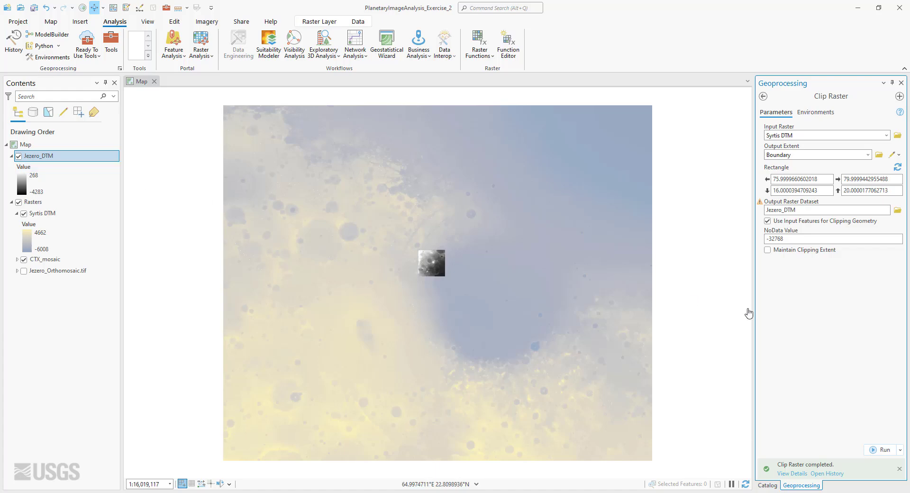
pyautogui.click(893, 84)
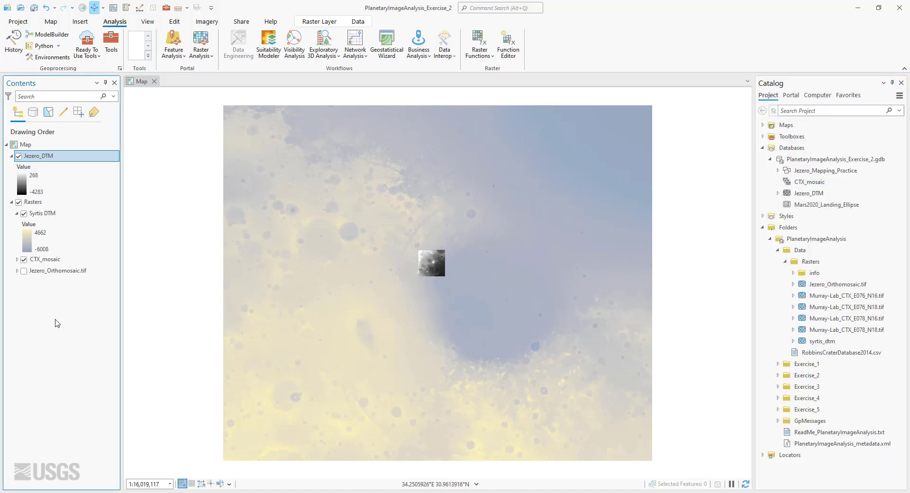
# With Syrtis DTM hidden, move the Jezero_DTM layer to the top of the Rasters group and zoom to its extent
pyautogui.click(24, 214)
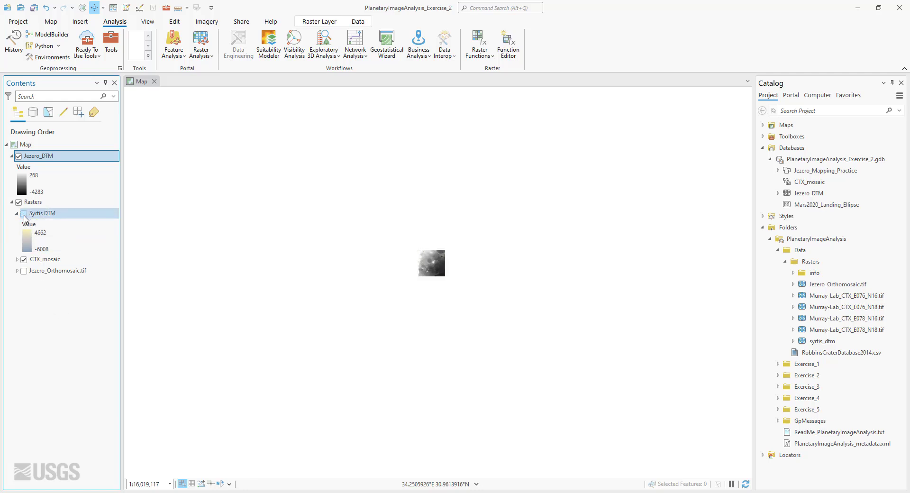
pyautogui.moveTo(27, 221)
pyautogui.mouseDown()
pyautogui.moveTo(31, 160)
pyautogui.moveTo(30, 212)
pyautogui.mouseUp()
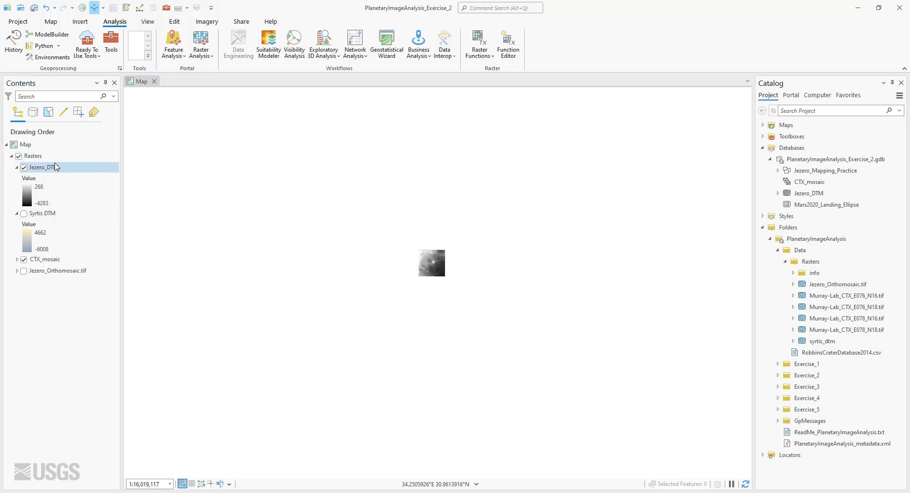
pyautogui.rightClick(50, 168)
pyautogui.click(61, 161)
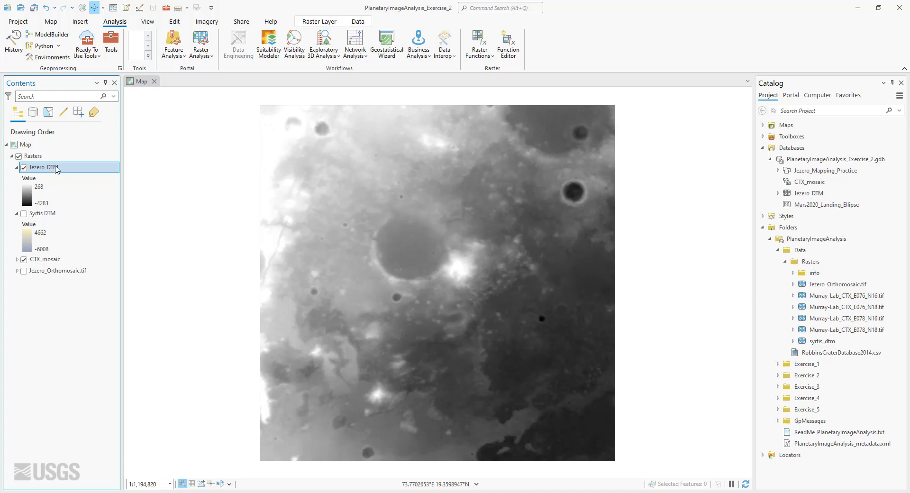
# Set the Jezero_DTM layer's transparency to 60% and apply the continuous dark blue-to-yellow color scheme to it
pyautogui.click(323, 21)
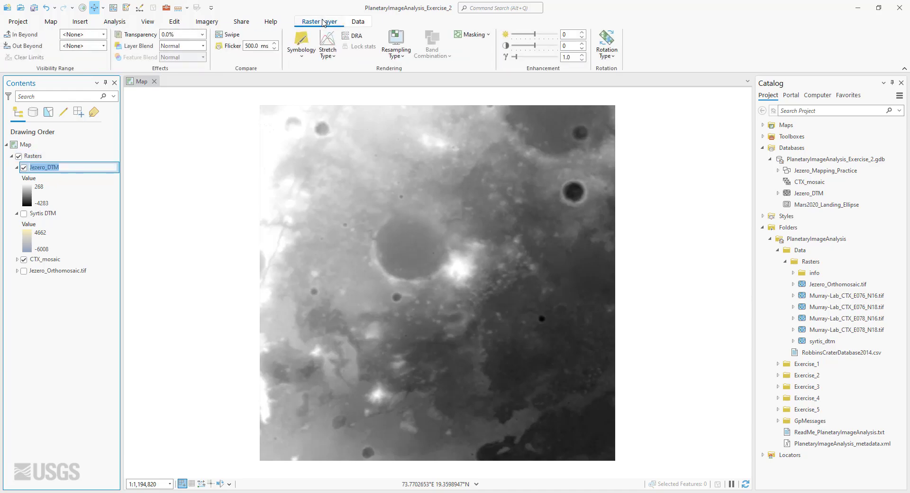
pyautogui.write('60')
pyautogui.press('Return')
pyautogui.click(301, 42)
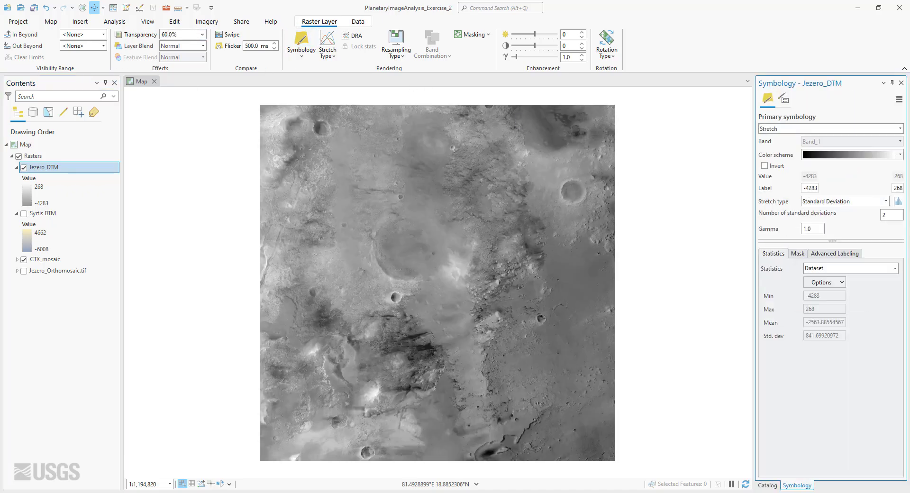
pyautogui.click(900, 155)
pyautogui.scroll(-2, 833, 190)
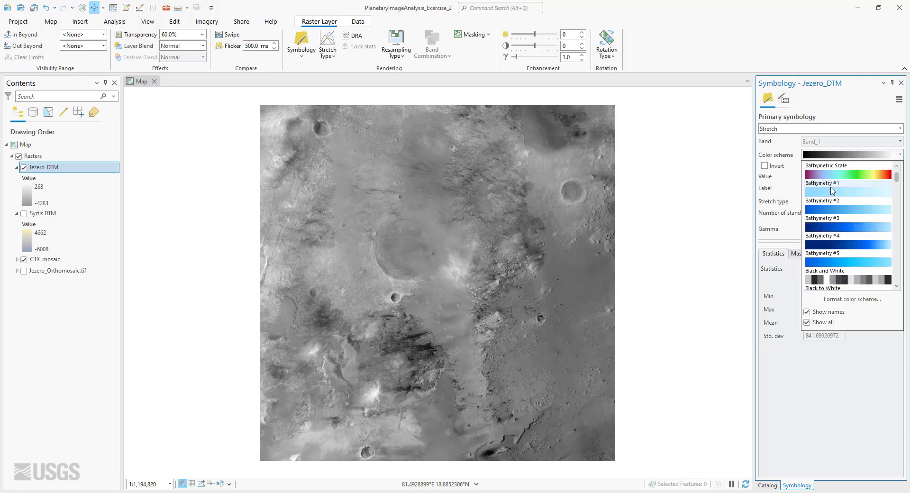
pyautogui.click(844, 278)
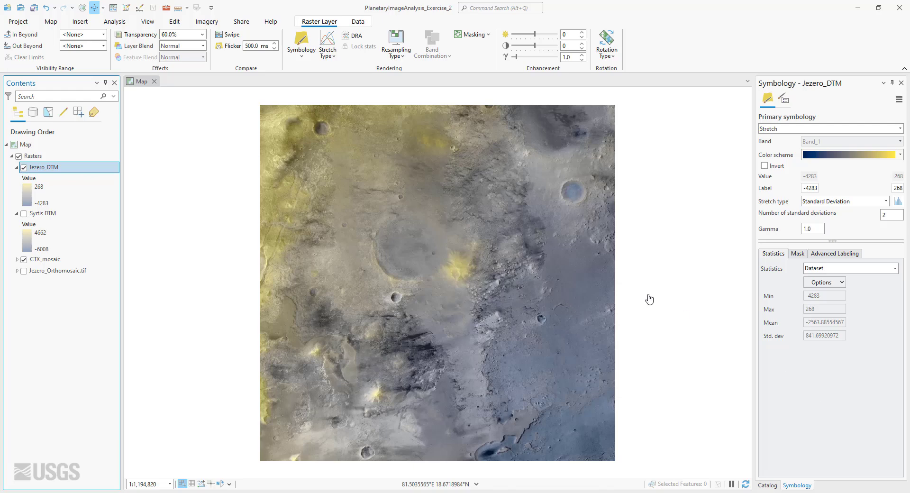
# Compare the Jezero_DTM and Syrtis DTM layers by toggling their visibility, leave Syrtis DTM hidden, and close the symbology settings
pyautogui.click(24, 214)
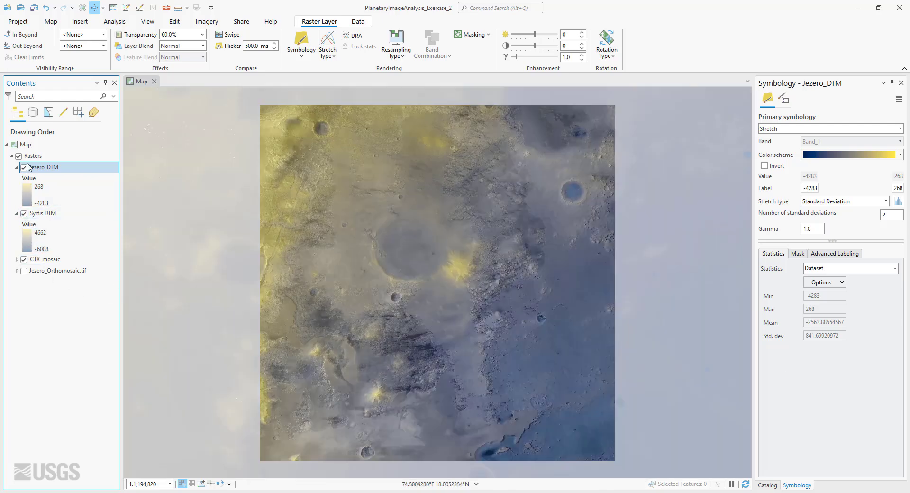
pyautogui.click(24, 168)
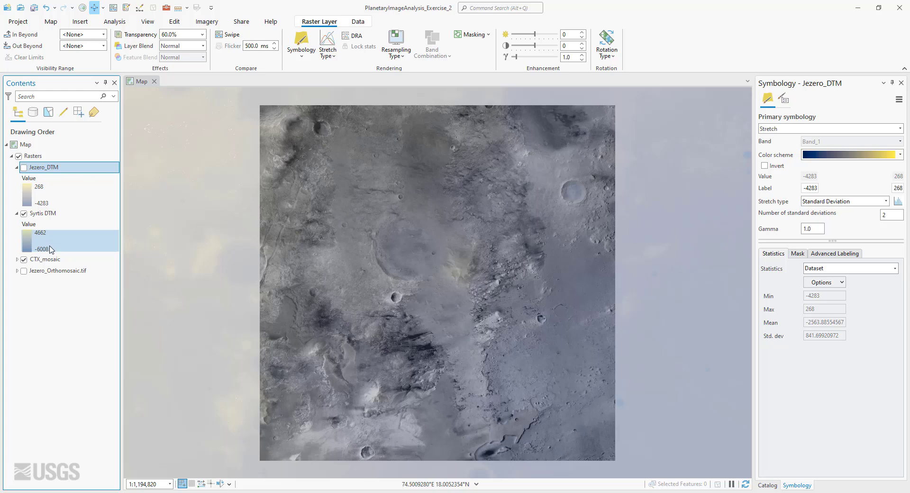
pyautogui.click(24, 168)
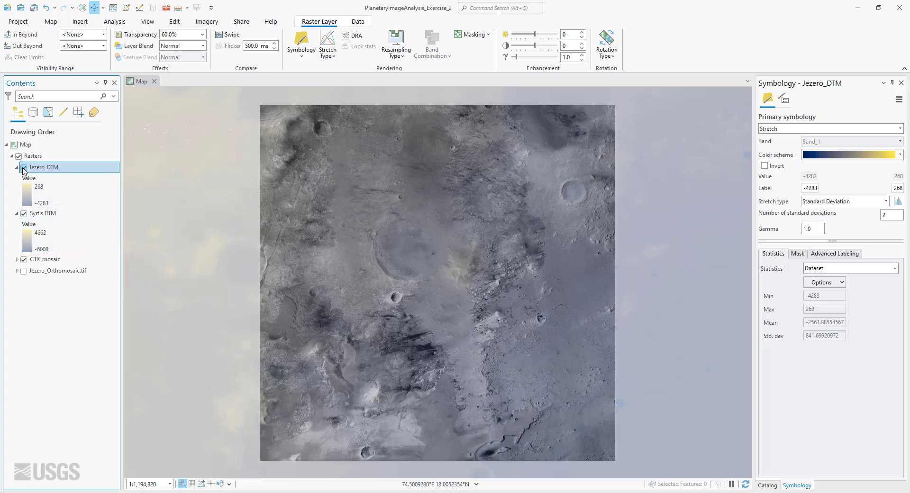
pyautogui.click(23, 214)
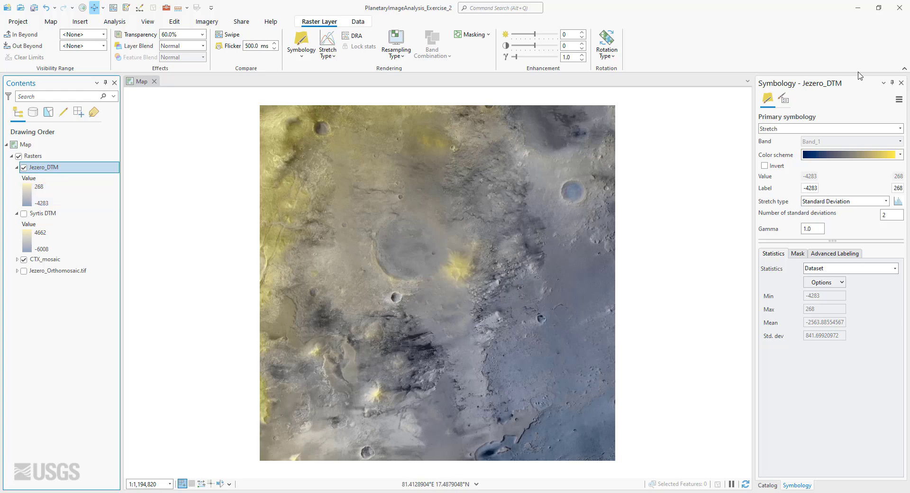
pyautogui.click(901, 83)
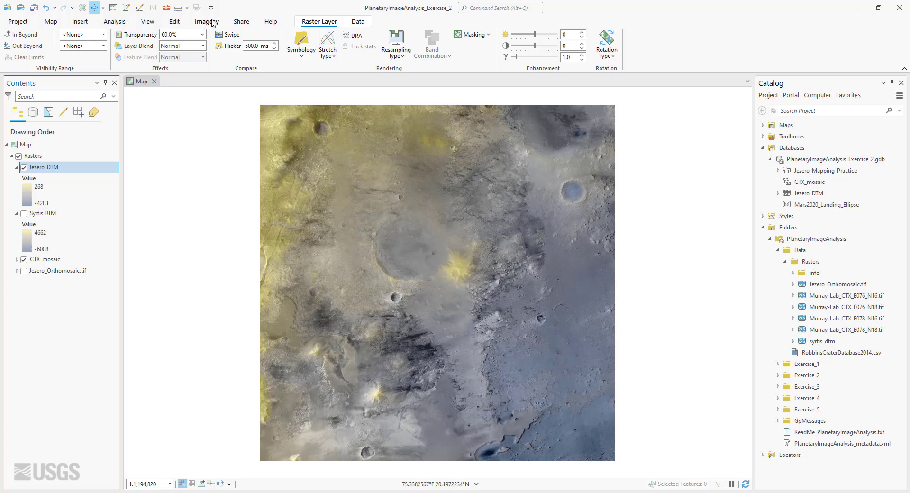
# Open the raster functions and examine the Project, System and Custom function sets
pyautogui.click(212, 24)
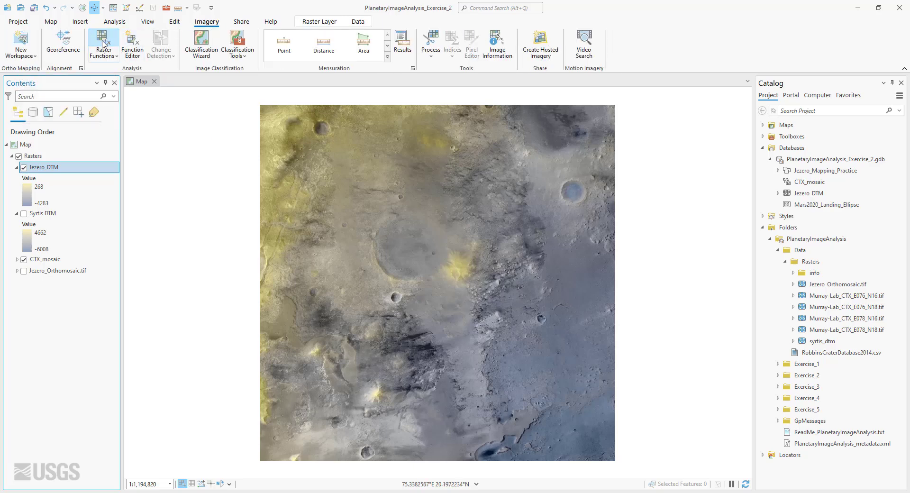
pyautogui.click(103, 41)
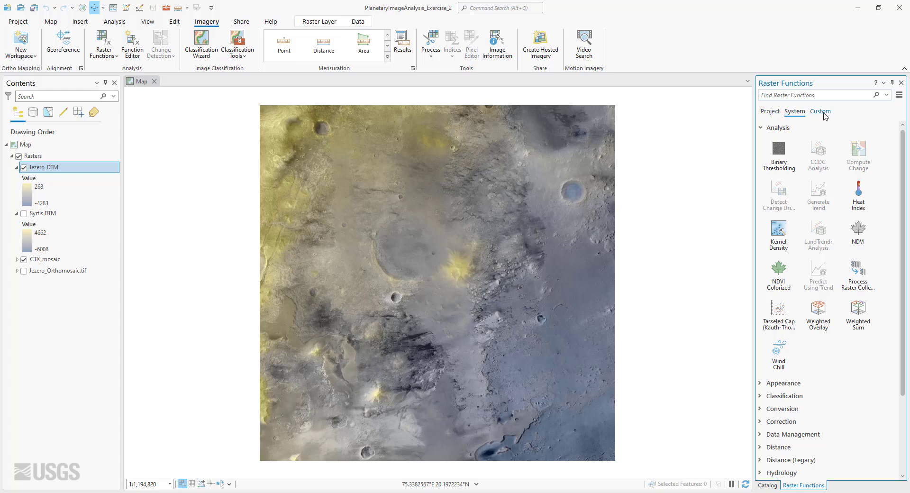
pyautogui.click(771, 112)
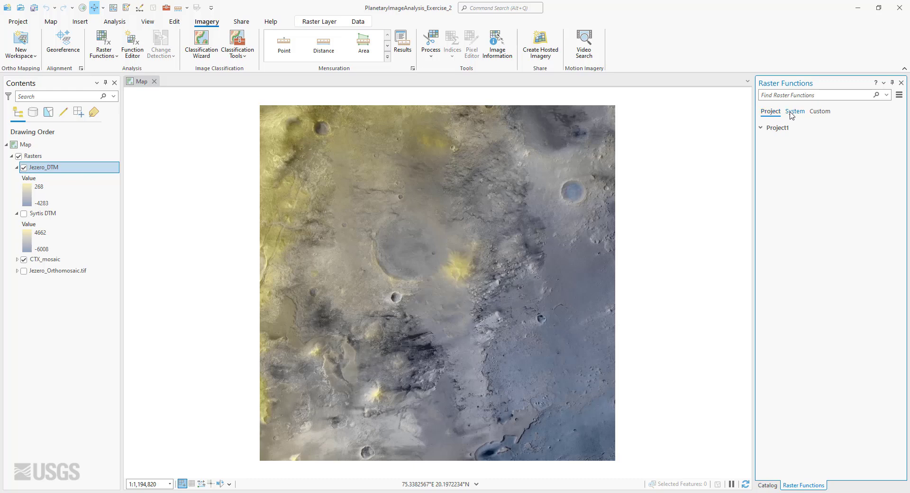
pyautogui.click(792, 113)
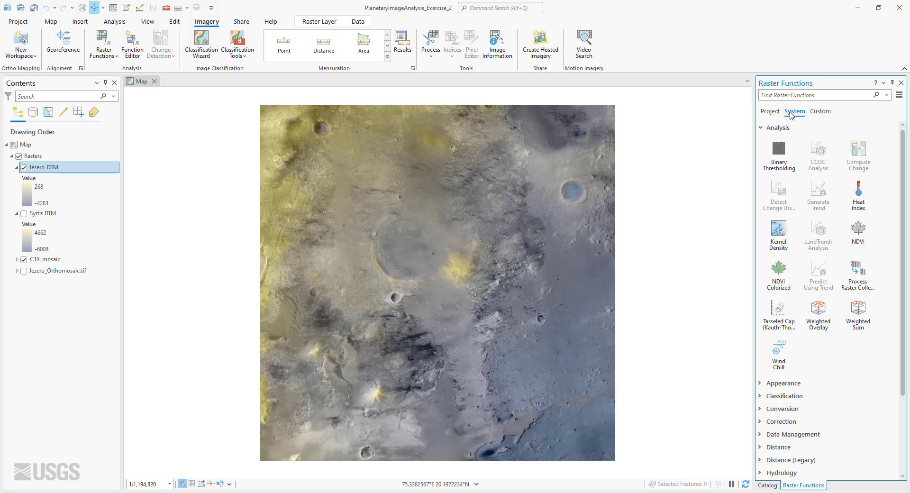
pyautogui.click(818, 113)
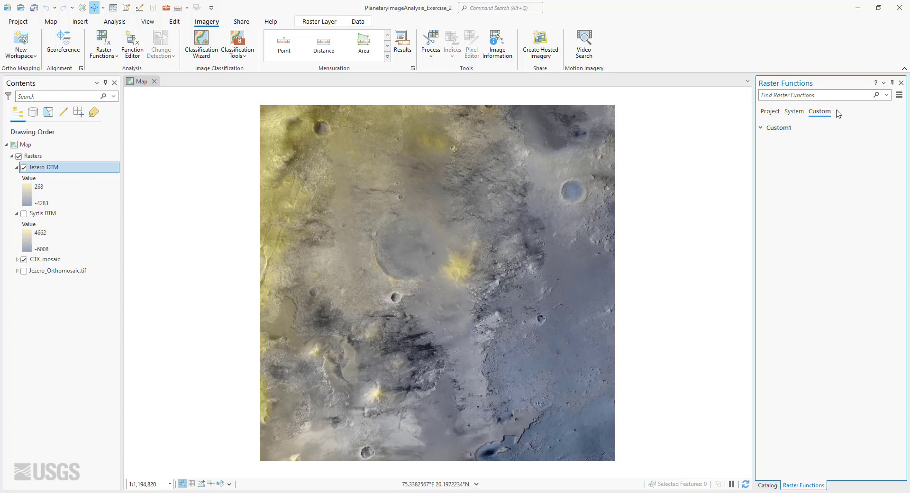
# Create a new hillshade raster layer from Jezero_DTM using the system Hillshade raster function with the Traditional type
pyautogui.click(797, 112)
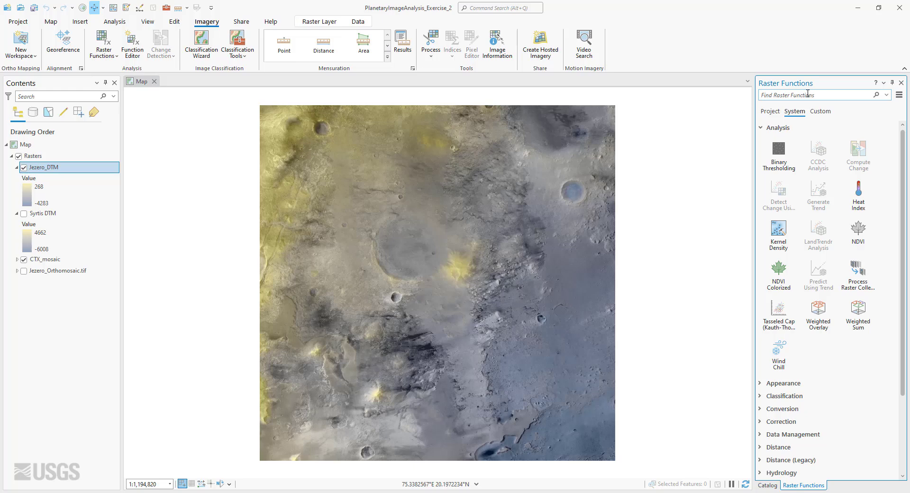
pyautogui.click(808, 93)
pyautogui.write('hillshade')
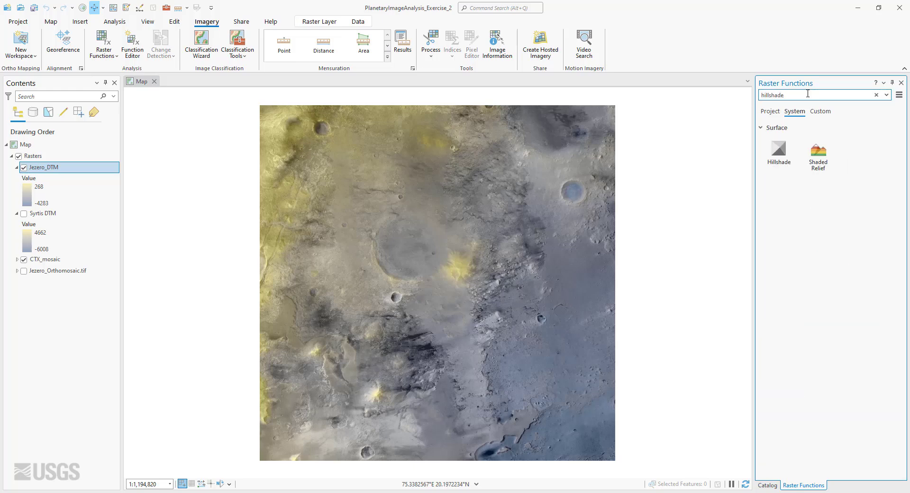
pyautogui.click(776, 153)
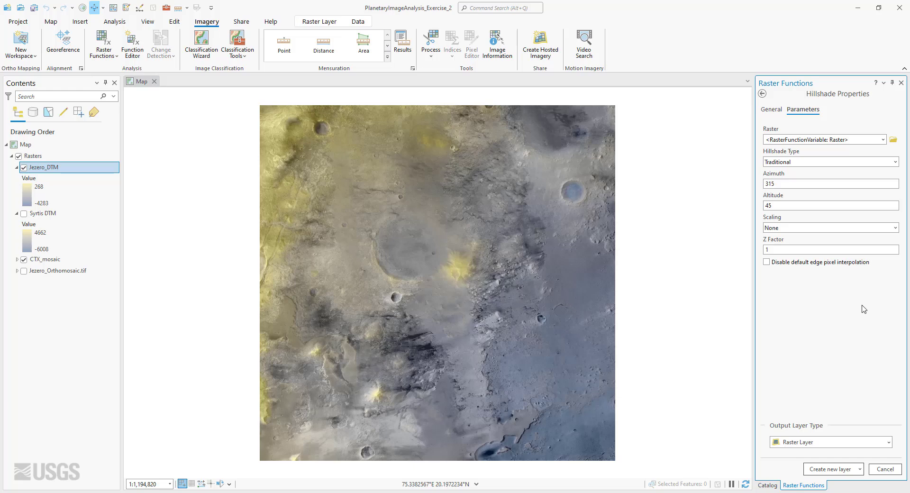
pyautogui.click(884, 139)
pyautogui.click(811, 148)
pyautogui.click(829, 469)
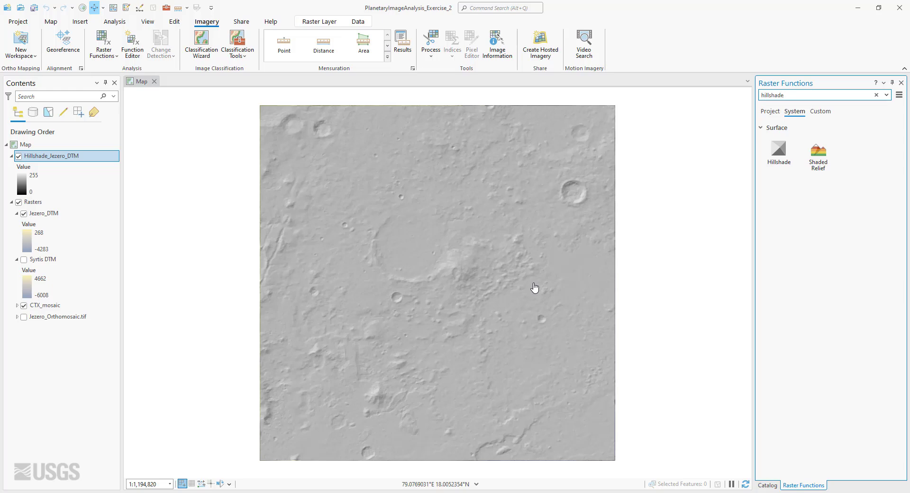
# Inspect the hillshade's terrain, then collapse and hide Hillshade_Jezero_DTM and move it to the bottom of the Rasters group
pyautogui.scroll(3, 307, 254)
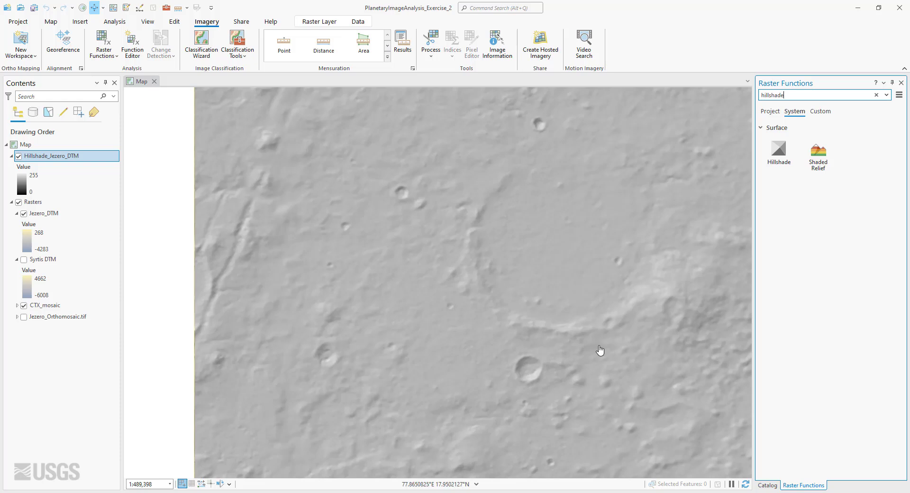
pyautogui.scroll(-1, 600, 350)
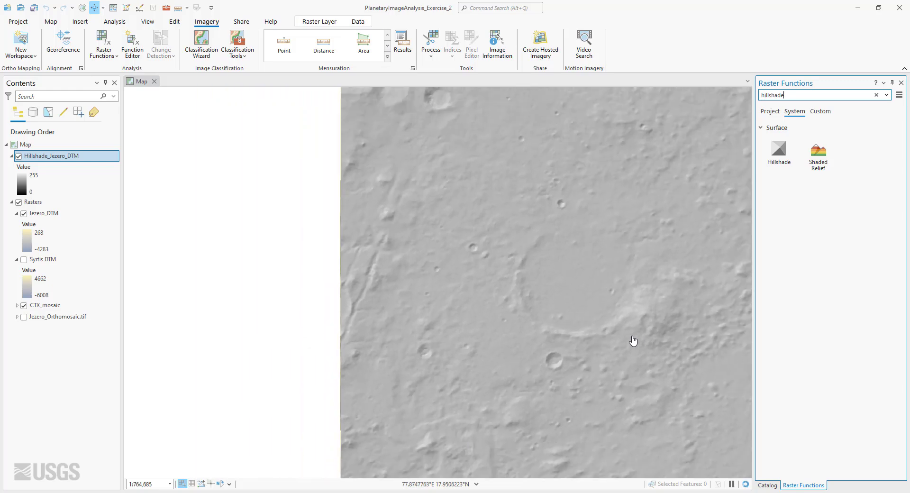
pyautogui.moveTo(581, 332); pyautogui.dragTo(490, 331)
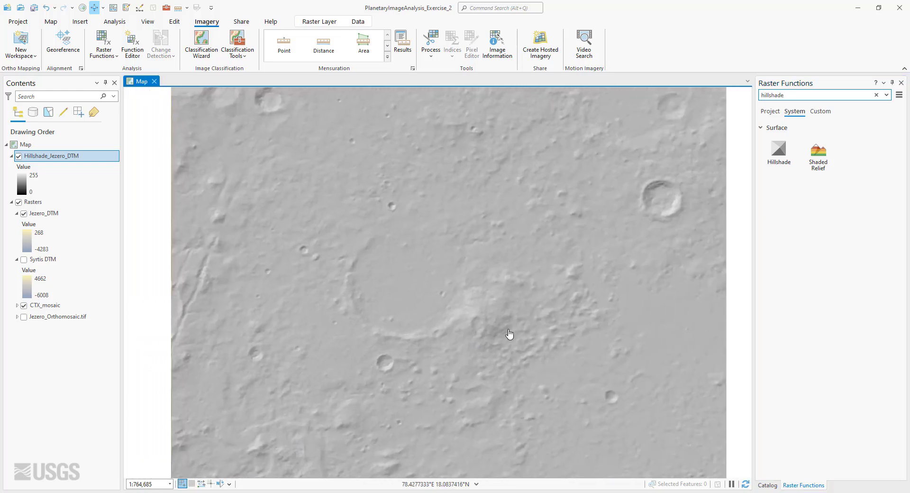
pyautogui.scroll(-1, 394, 222)
pyautogui.moveTo(447, 275); pyautogui.dragTo(451, 270)
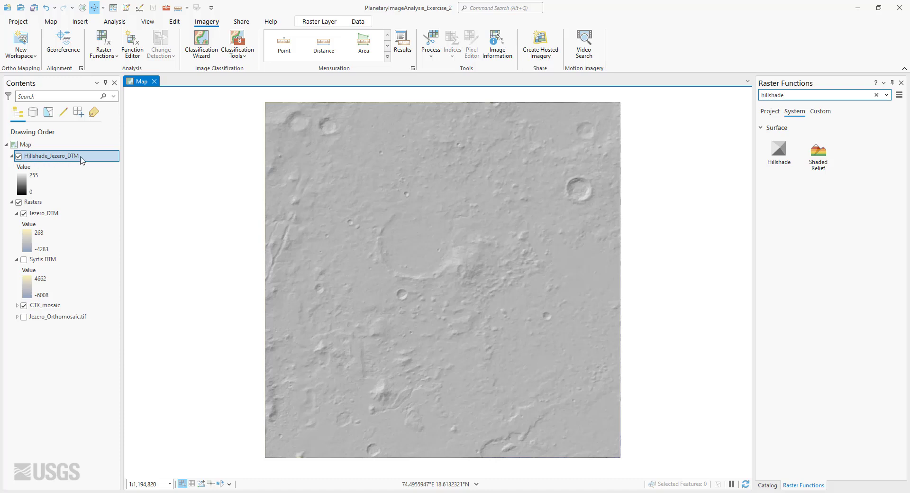
pyautogui.click(11, 156)
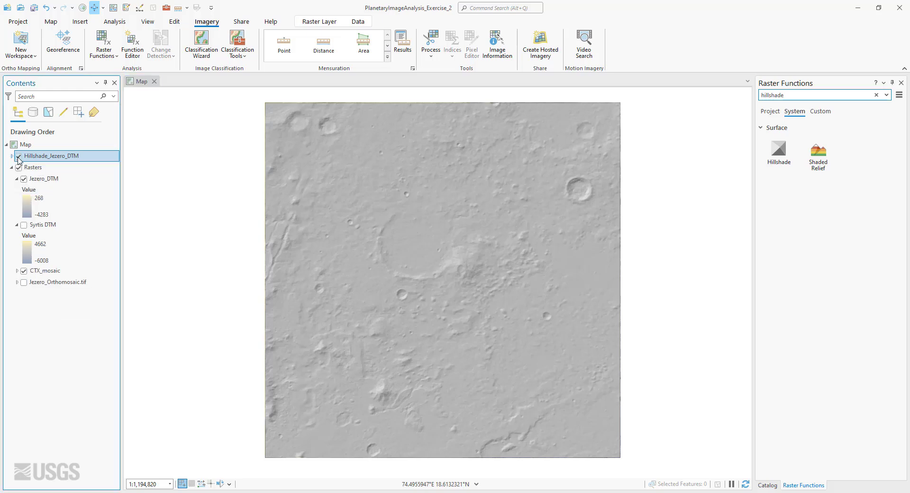
pyautogui.click(19, 156)
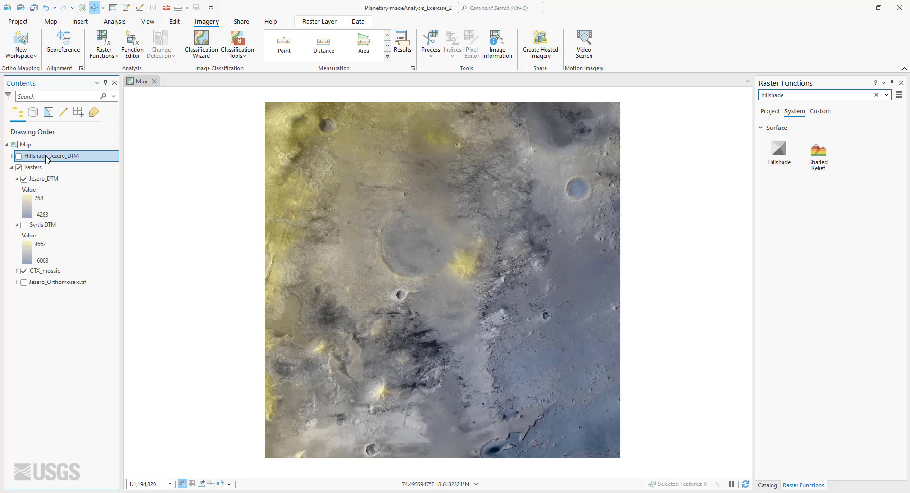
pyautogui.moveTo(48, 159); pyautogui.dragTo(48, 287)
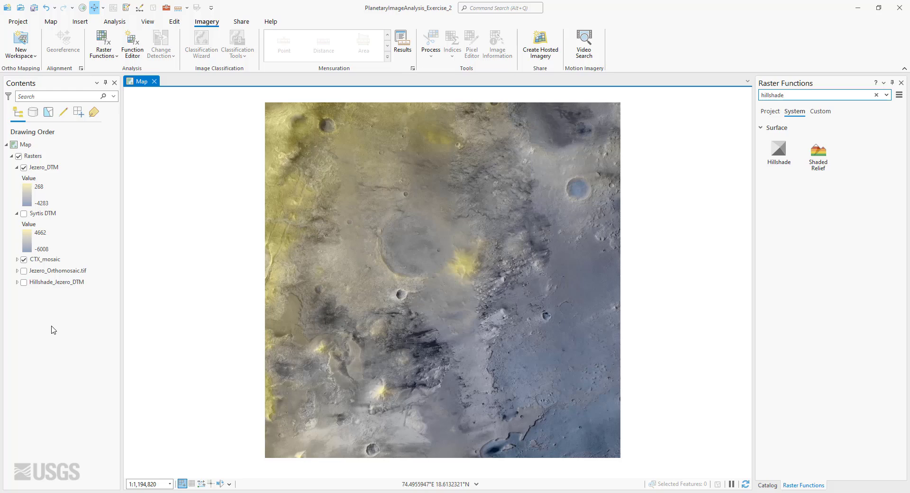
# Create a new slope raster layer from Jezero_DTM using the Slope raster function with Degree scaling
pyautogui.click(791, 95)
pyautogui.hotkey('ctrl', 'a')
pyautogui.write('slope')
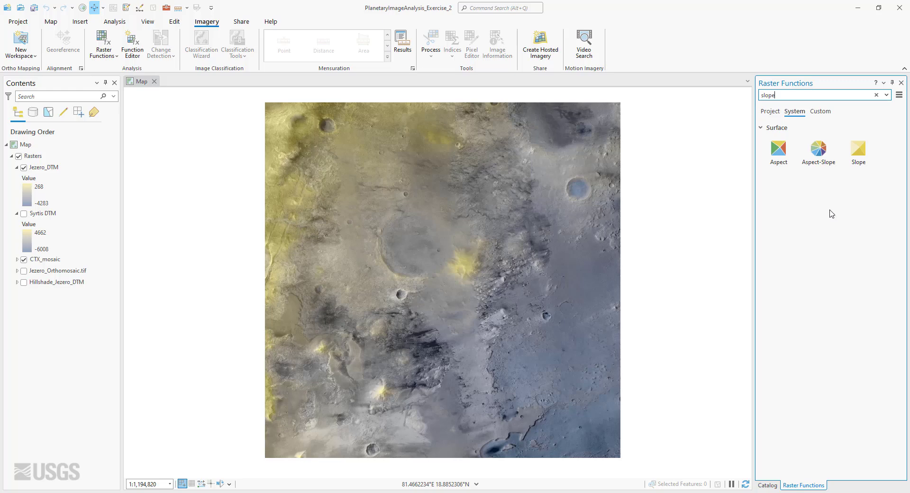
pyautogui.click(859, 155)
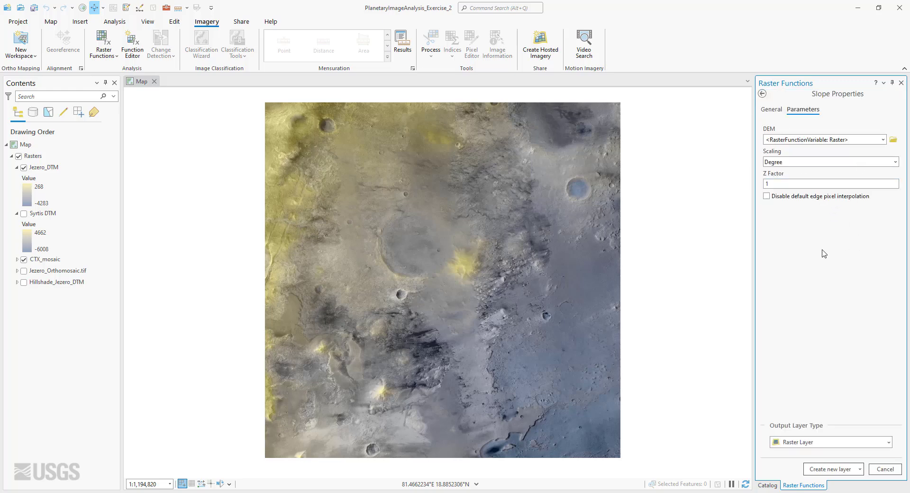
pyautogui.click(884, 140)
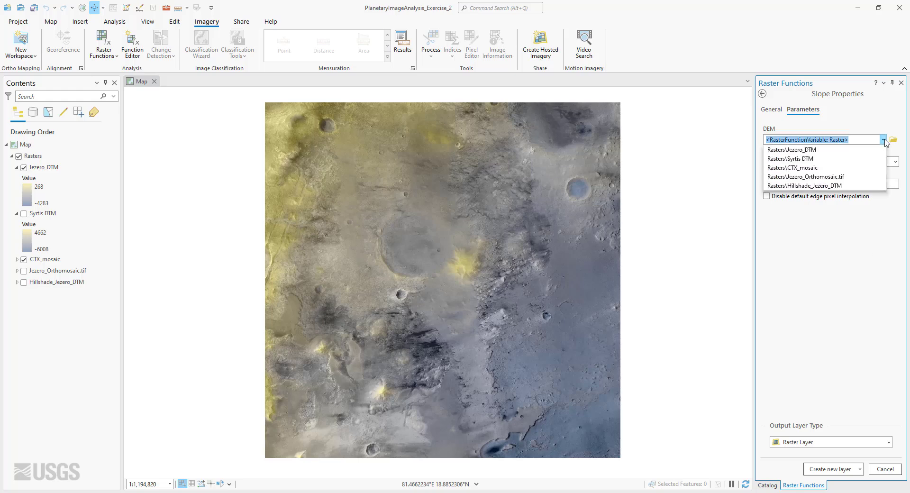
pyautogui.click(831, 151)
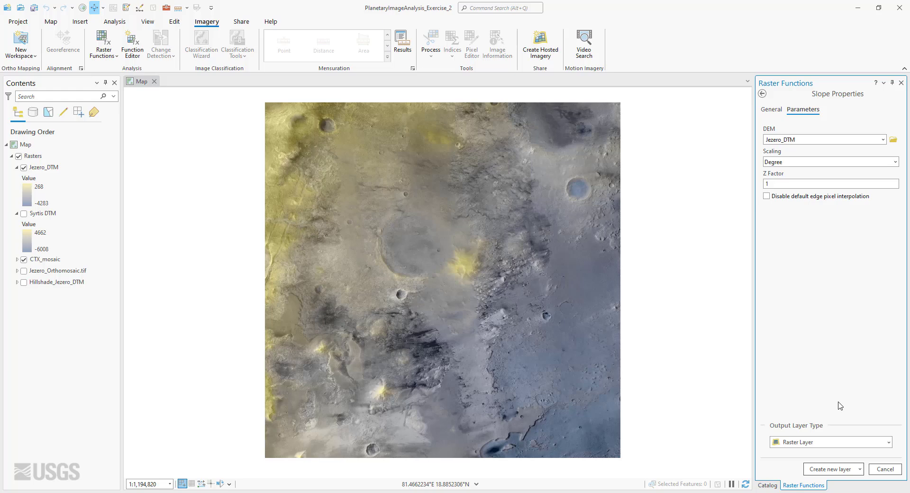
pyautogui.click(846, 467)
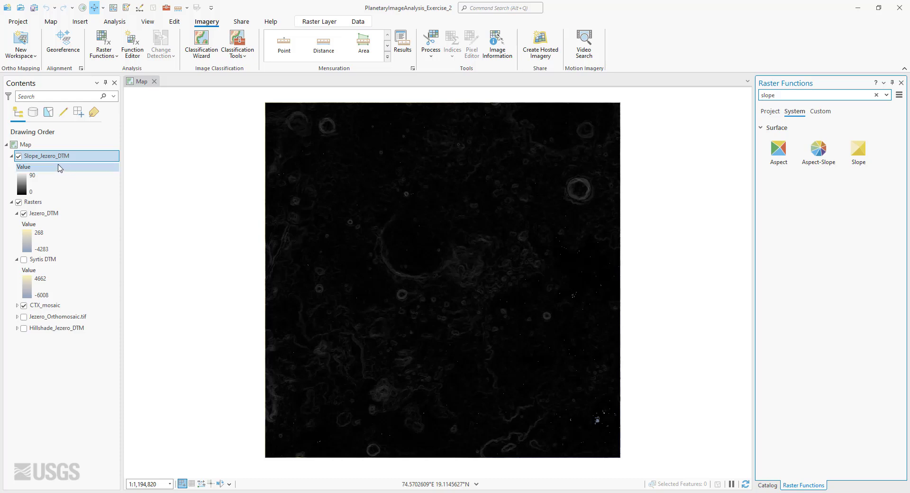
# Set the transparency of the Slope_Jezero_DTM layer to 60%
pyautogui.click(52, 159)
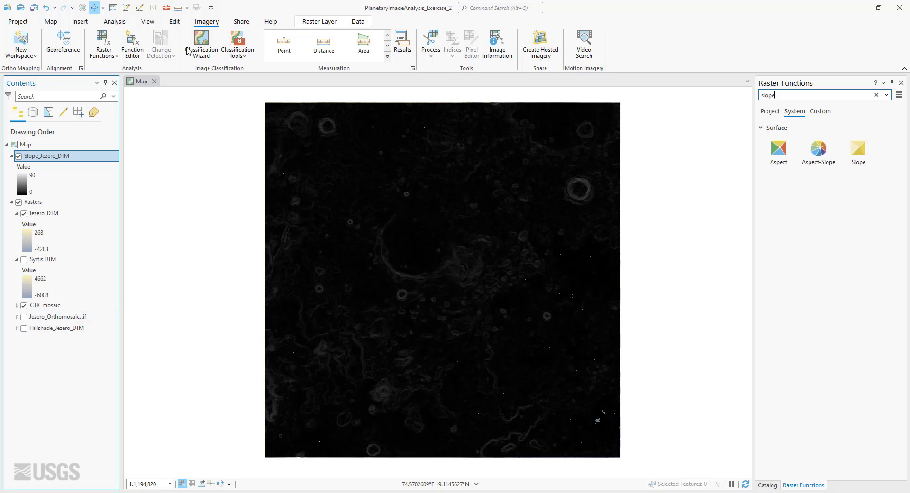
pyautogui.click(319, 22)
pyautogui.click(182, 35)
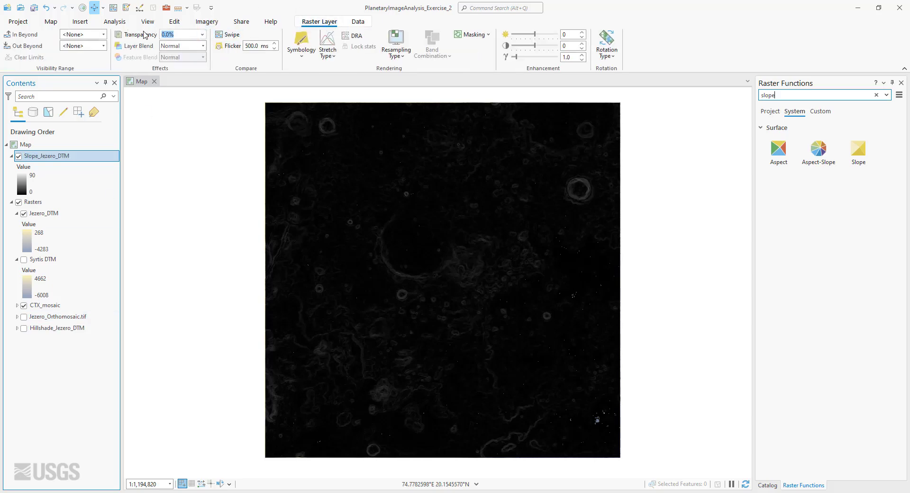
pyautogui.write('60')
pyautogui.press('Return')
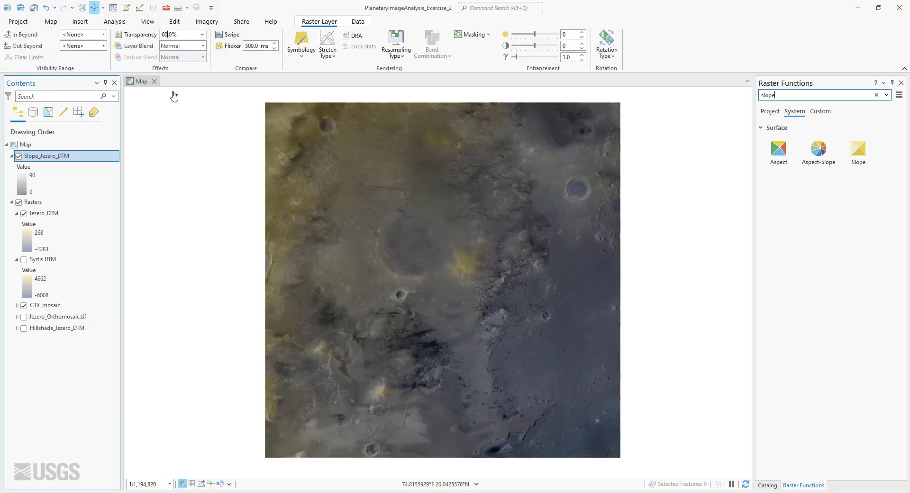
# Open the symbology of Slope_Jezero_DTM and apply the Yellow-Green-Blue (Continuous) color scheme to its stretched values
pyautogui.click(302, 42)
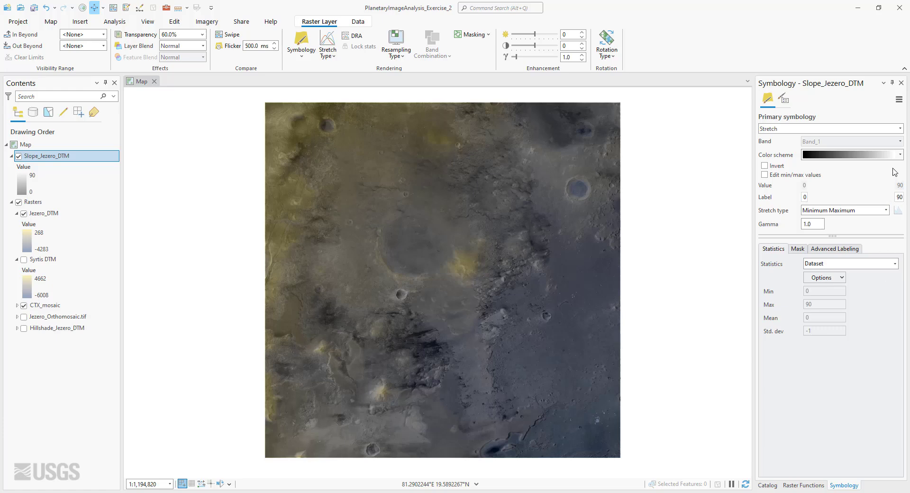
pyautogui.click(900, 155)
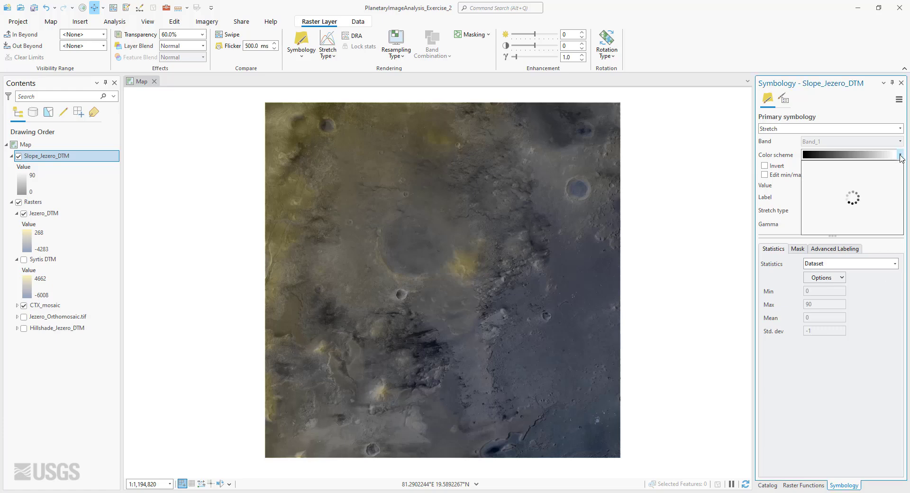
pyautogui.moveTo(897, 179); pyautogui.dragTo(897, 275)
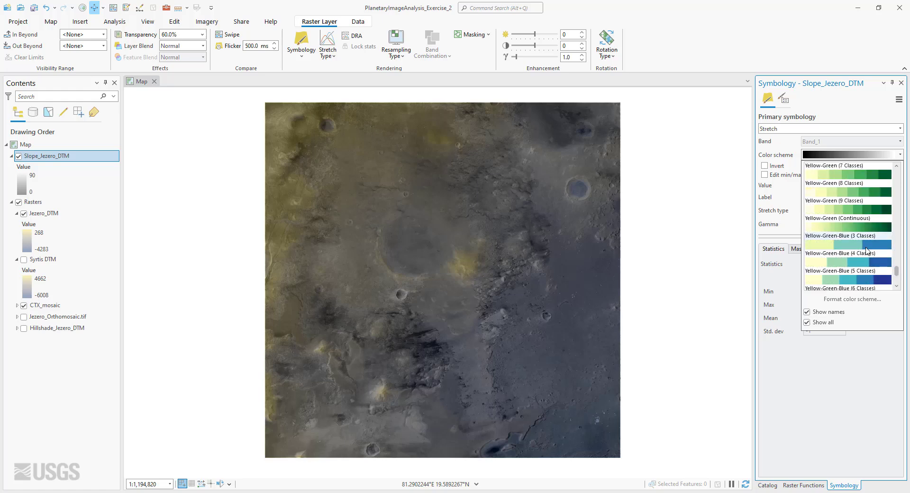
pyautogui.scroll(-3, 866, 250)
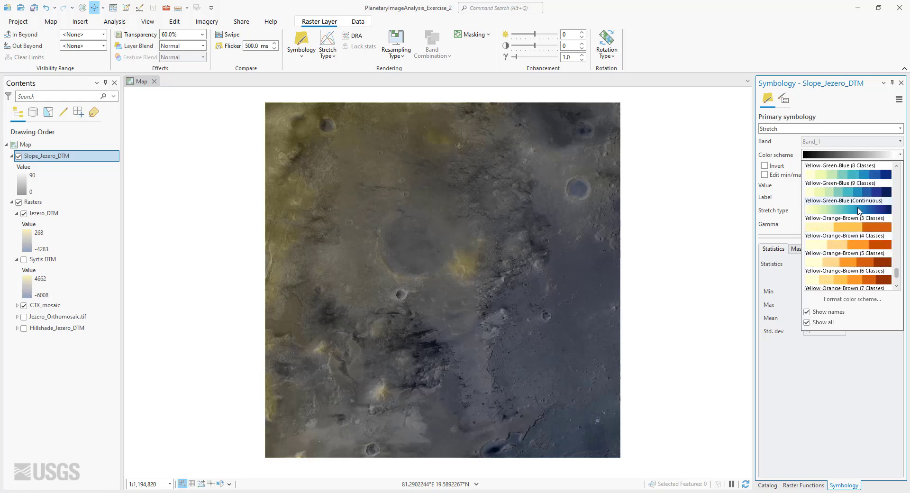
pyautogui.click(863, 242)
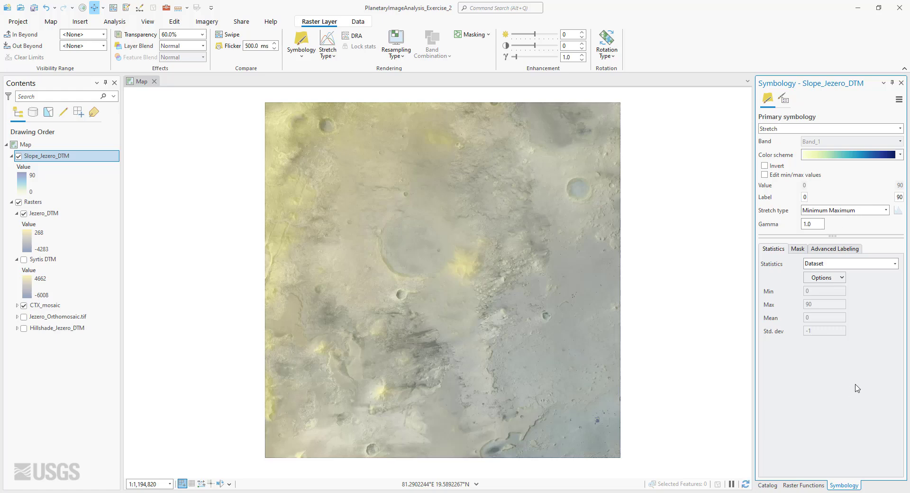
# Hide the Jezero_DTM layer and switch Slope_Jezero_DTM to Classify symbology, computing the histogram it requires
pyautogui.click(23, 214)
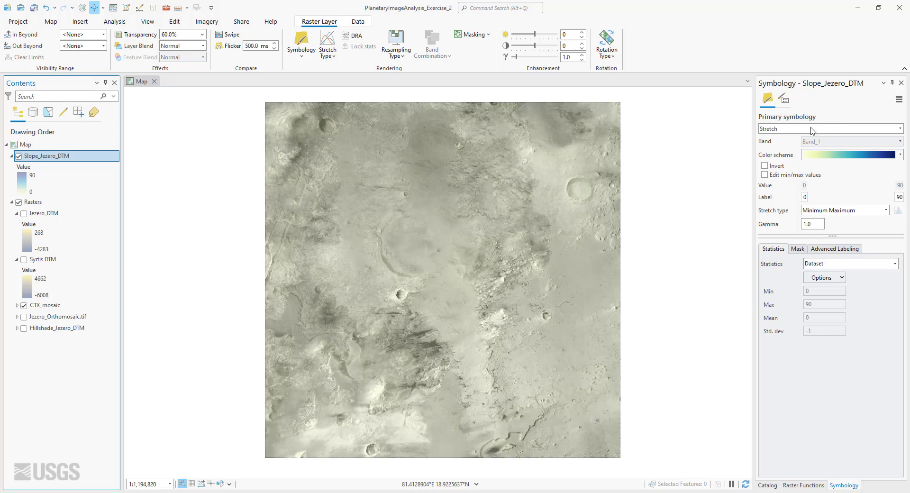
pyautogui.click(778, 131)
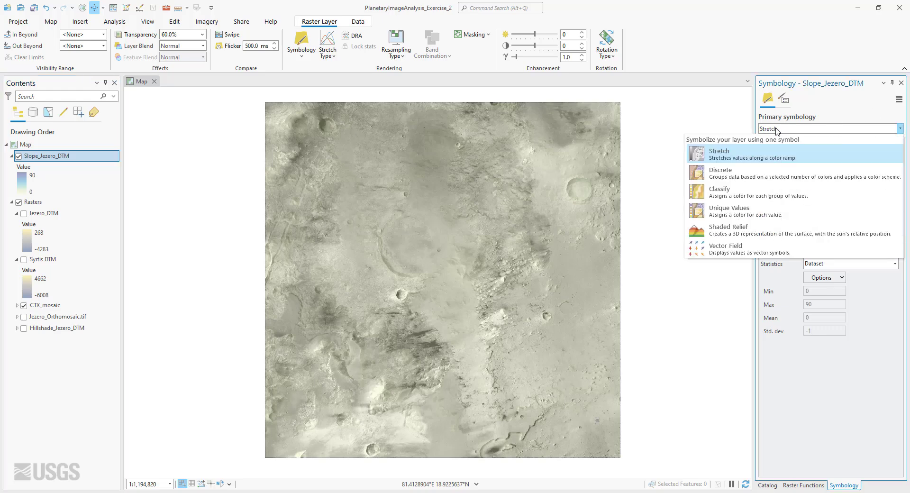
pyautogui.click(744, 195)
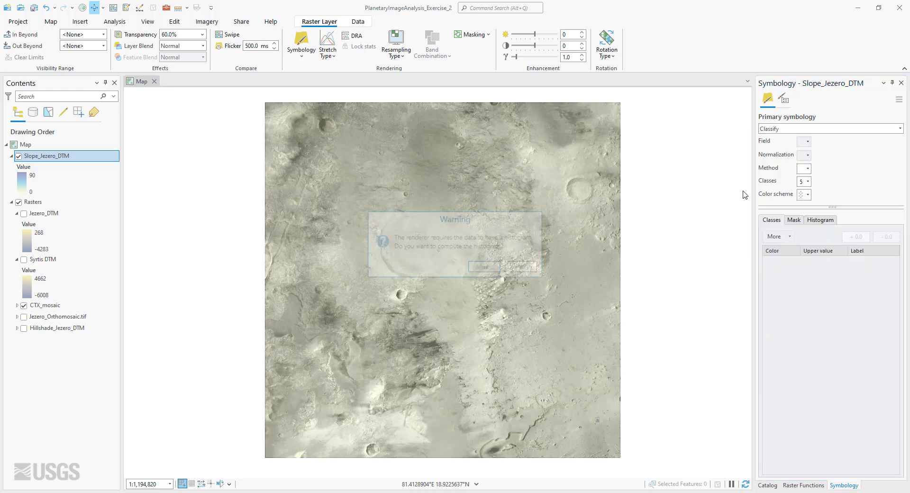
pyautogui.click(486, 267)
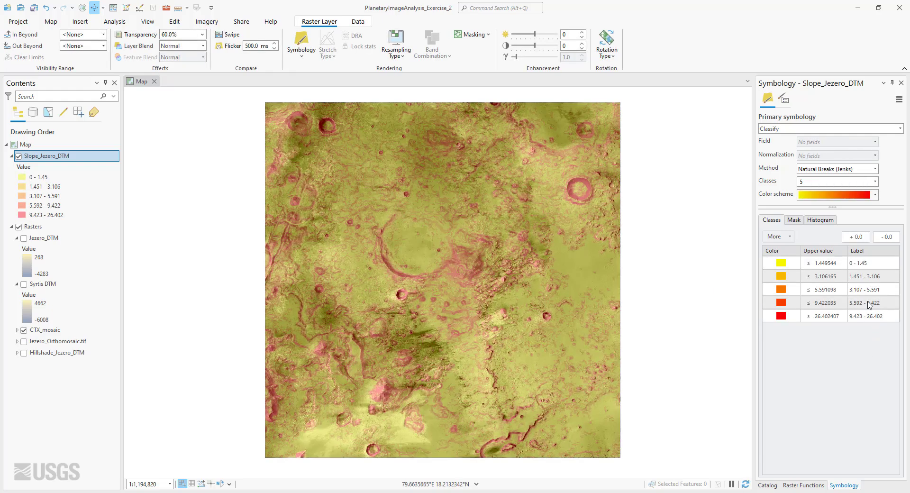
# Reduce the slope classification to 3 classes and apply the Yellow-Green-Blue (Continuous) color scheme to it
pyautogui.click(793, 290)
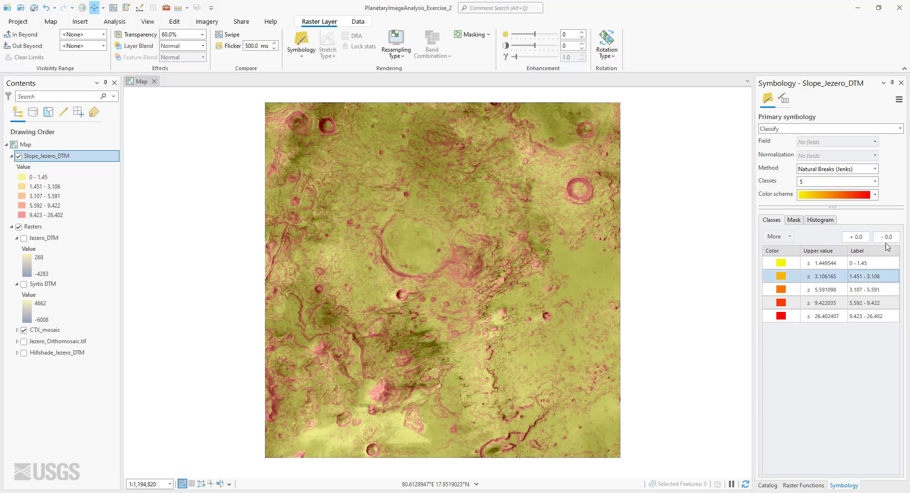
pyautogui.click(876, 182)
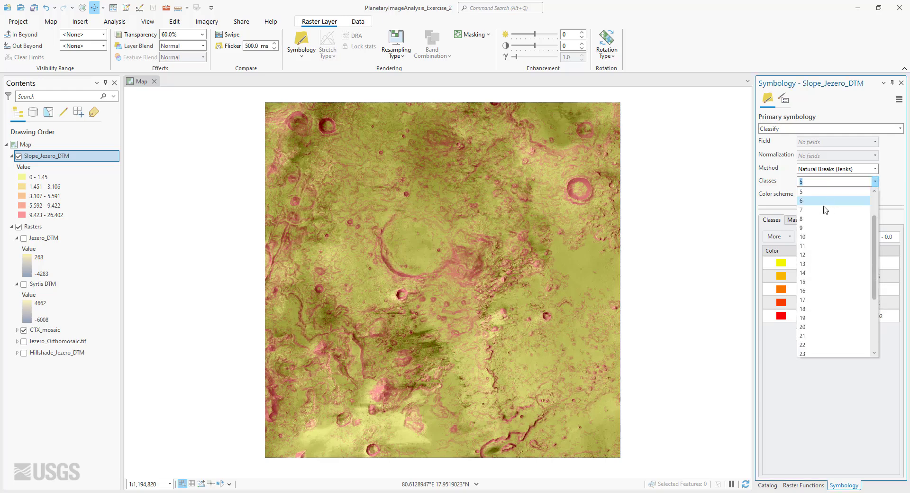
pyautogui.click(810, 210)
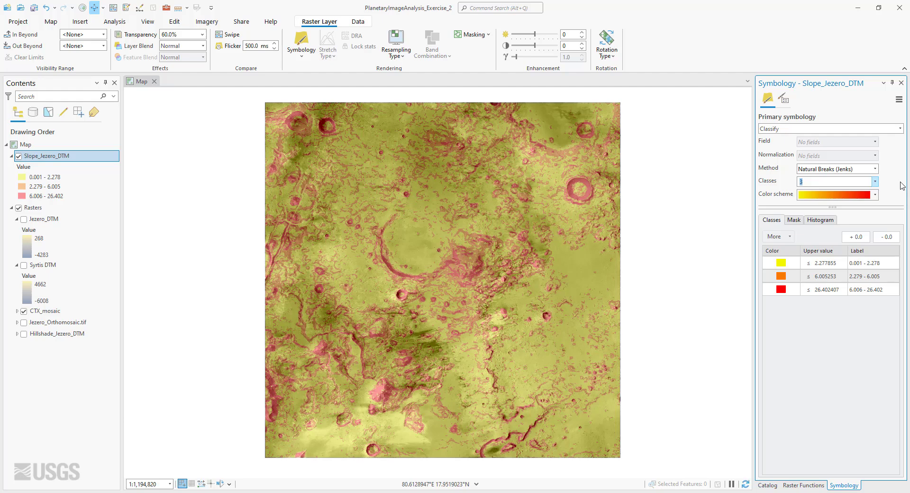
pyautogui.click(875, 194)
pyautogui.moveTo(872, 217); pyautogui.dragTo(872, 313)
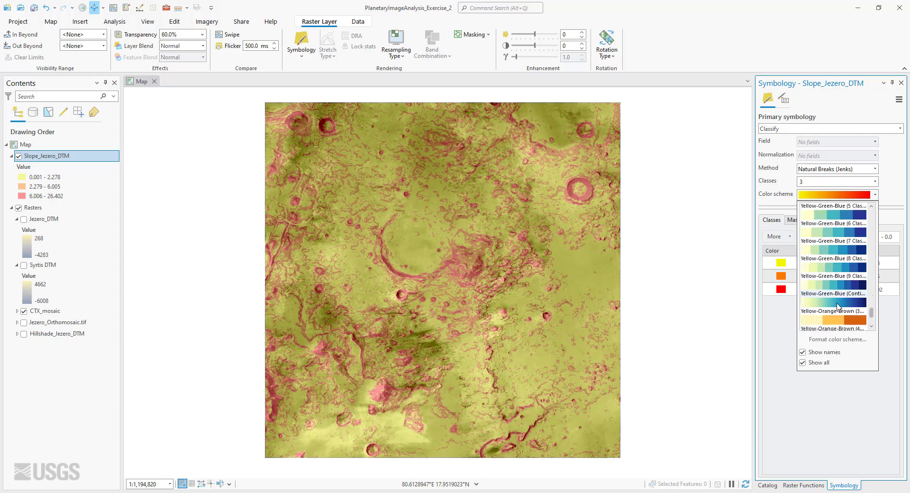
pyautogui.click(843, 296)
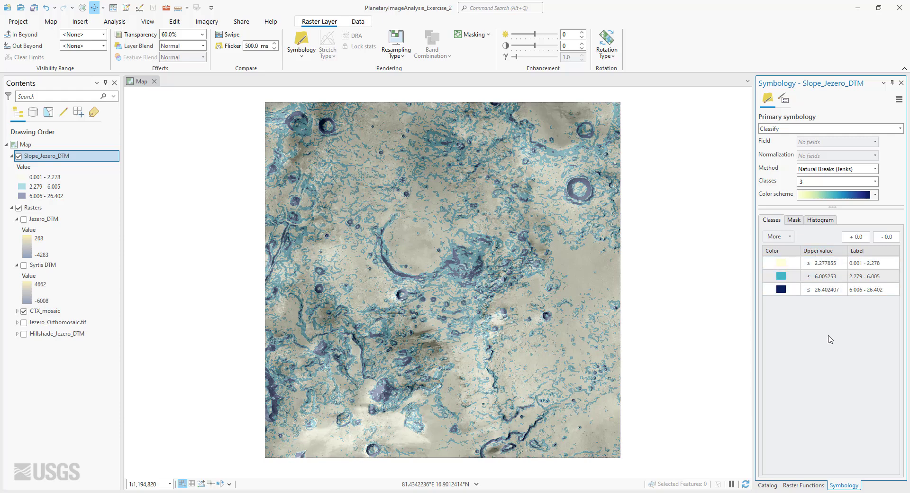
# Set the upper value of the first slope class to 5
pyautogui.click(821, 262)
pyautogui.click(824, 290)
pyautogui.click(824, 266)
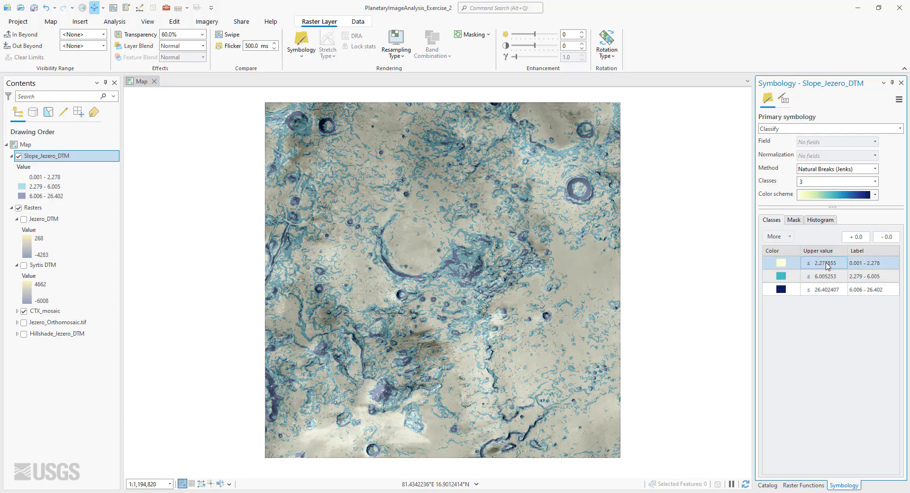
pyautogui.doubleClick(826, 264)
pyautogui.write('5')
pyautogui.press('Return')
# Set the upper value of the second slope class to 15 and of the third class to 90
pyautogui.click(824, 274)
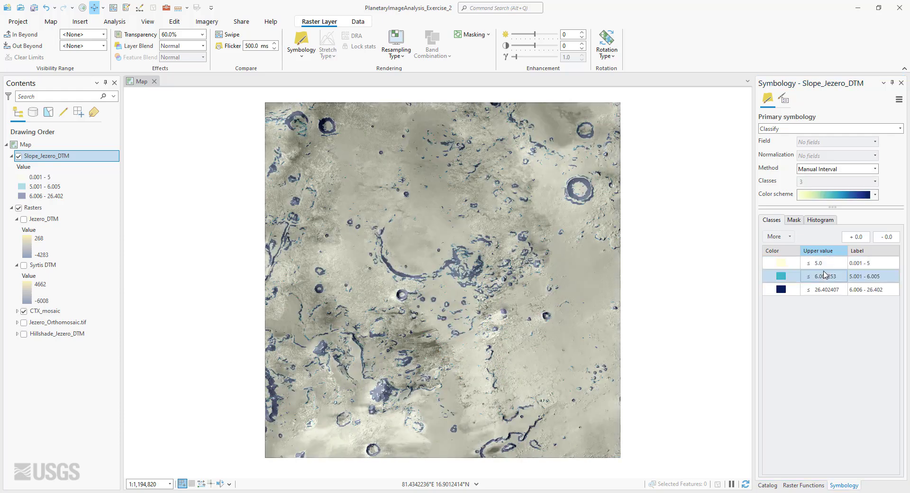
pyautogui.doubleClick(824, 279)
pyautogui.write('15')
pyautogui.press('Return')
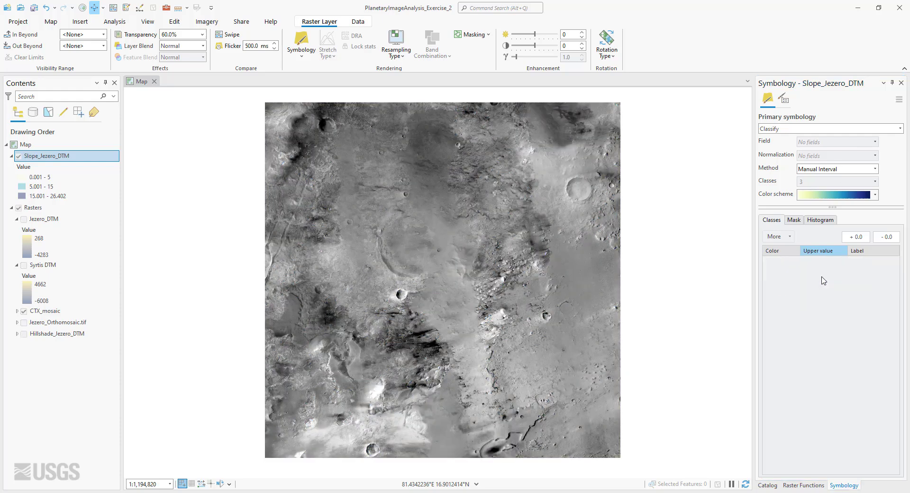
pyautogui.click(823, 290)
pyautogui.click(823, 292)
pyautogui.doubleClick(824, 290)
pyautogui.write('90')
pyautogui.press('Return')
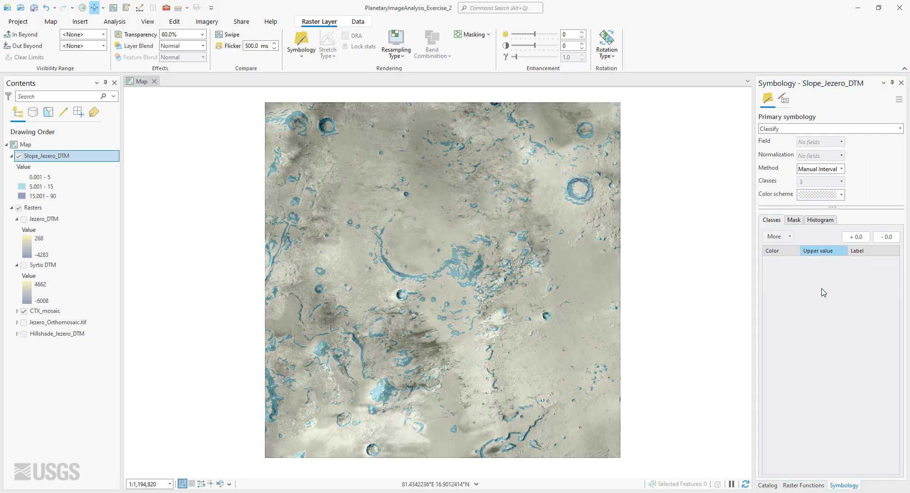
pyautogui.click(821, 263)
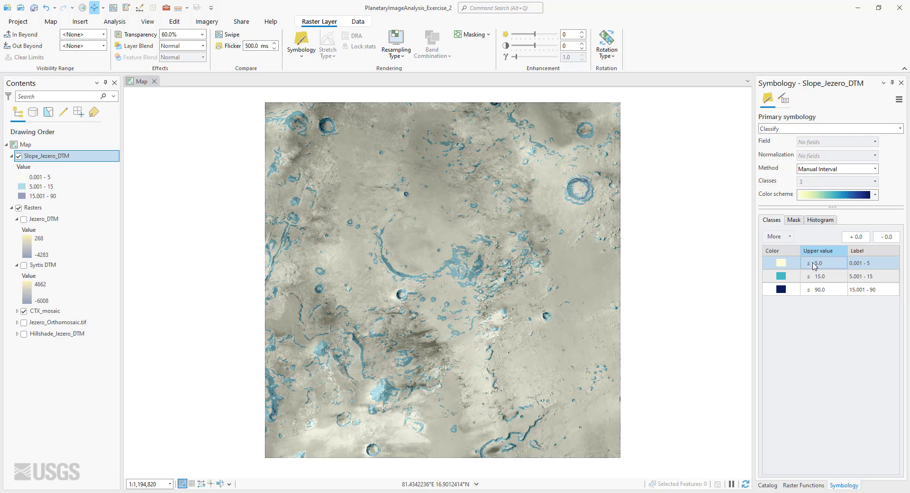
pyautogui.click(809, 280)
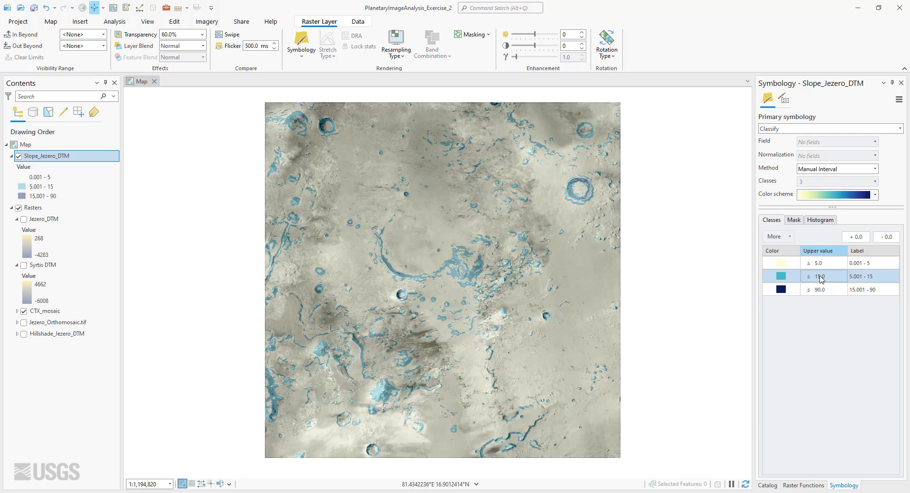
pyautogui.click(821, 290)
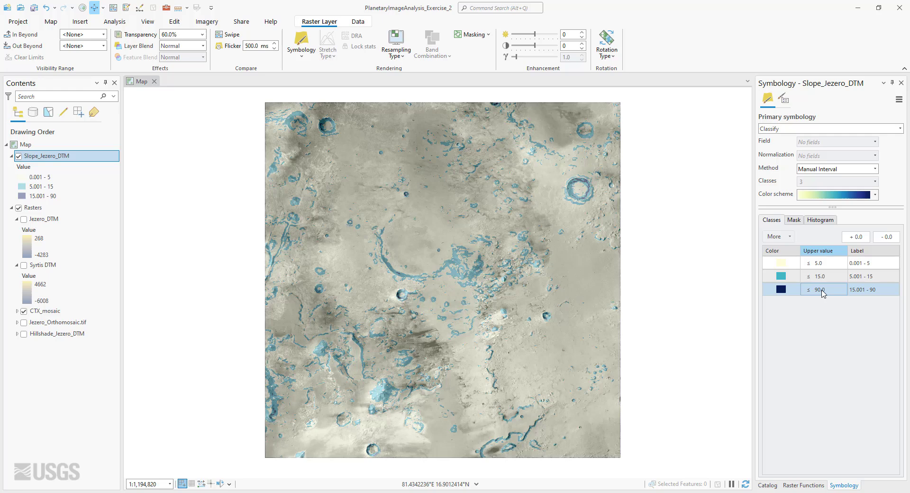
pyautogui.click(865, 264)
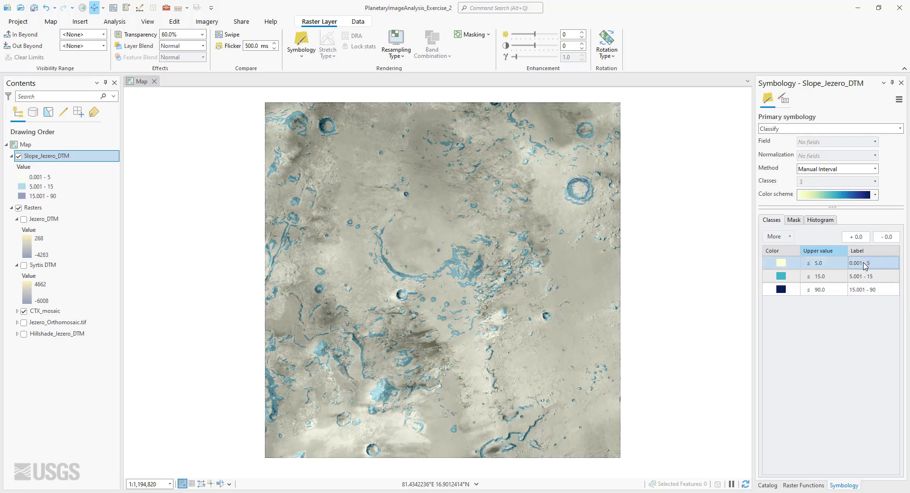
pyautogui.click(45, 195)
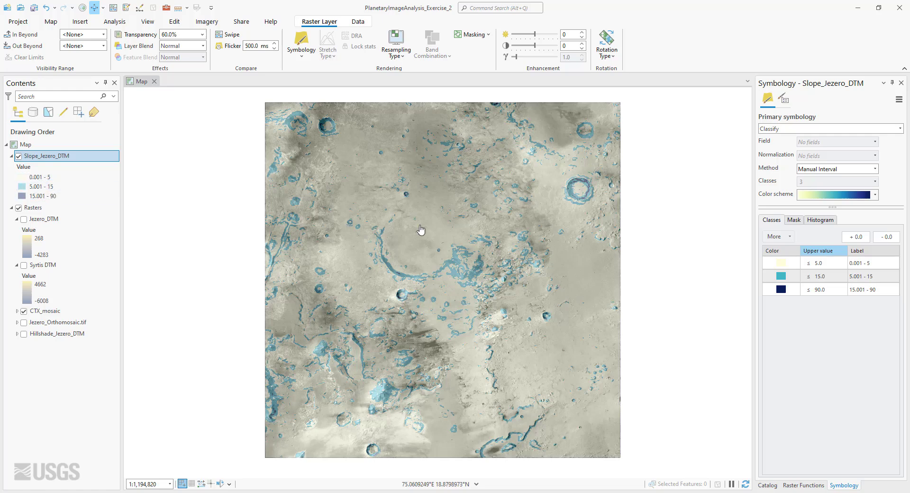
# Label the first slope class, with the upper value of 5, as Acceptable
pyautogui.click(862, 265)
pyautogui.click(862, 263)
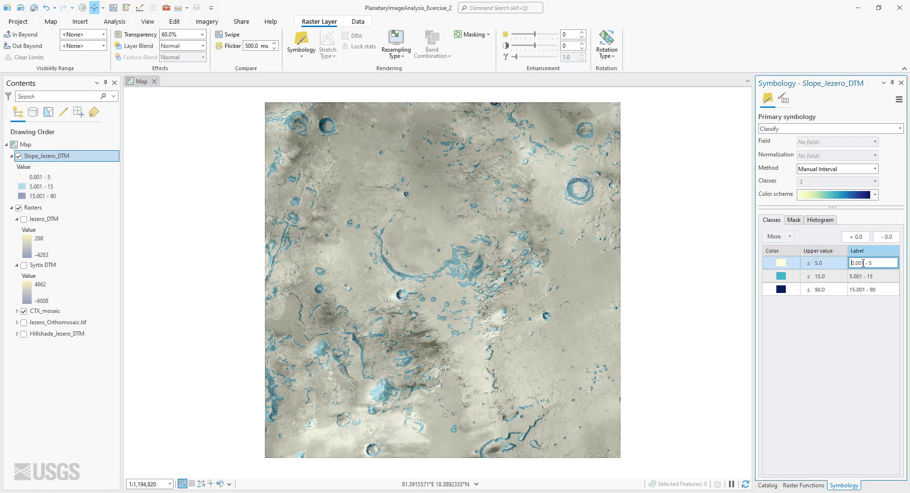
pyautogui.moveTo(875, 263); pyautogui.dragTo(842, 266)
pyautogui.write('Acceptable')
pyautogui.press('Return')
# Label the second slope class, with the upper value of 15, as Marginally acceptable
pyautogui.click(871, 278)
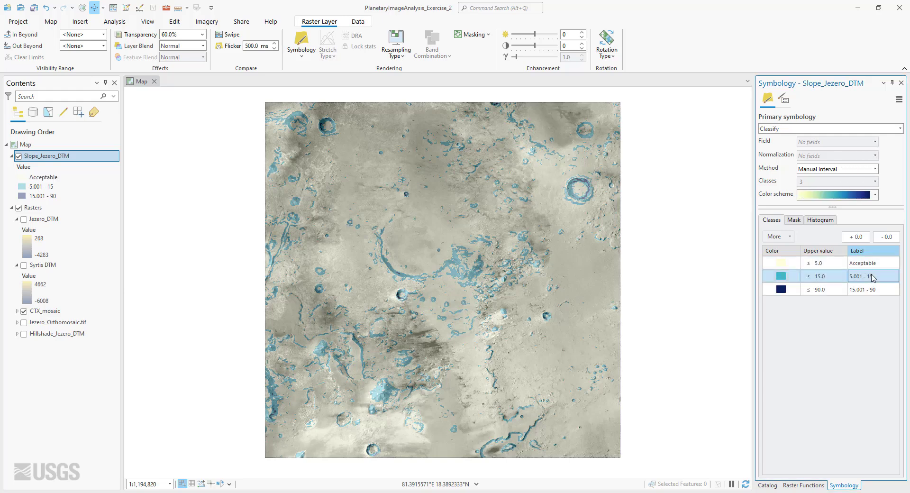
pyautogui.click(872, 277)
pyautogui.moveTo(880, 277); pyautogui.dragTo(850, 279)
pyautogui.write('Ma')
pyautogui.write('rginally acceptable')
pyautogui.press('Return')
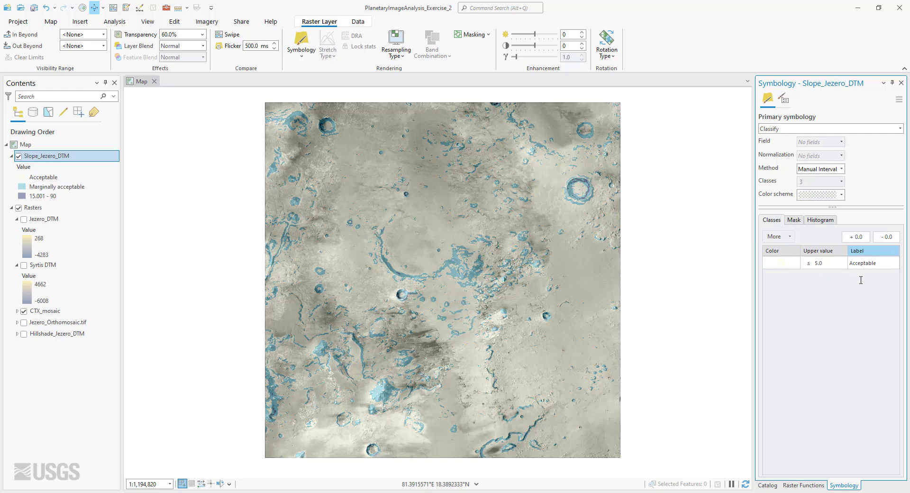
# Label the third slope class, with the upper value of 90, as Unacceptable
pyautogui.click(861, 291)
pyautogui.click(867, 290)
pyautogui.moveTo(888, 291); pyautogui.dragTo(850, 292)
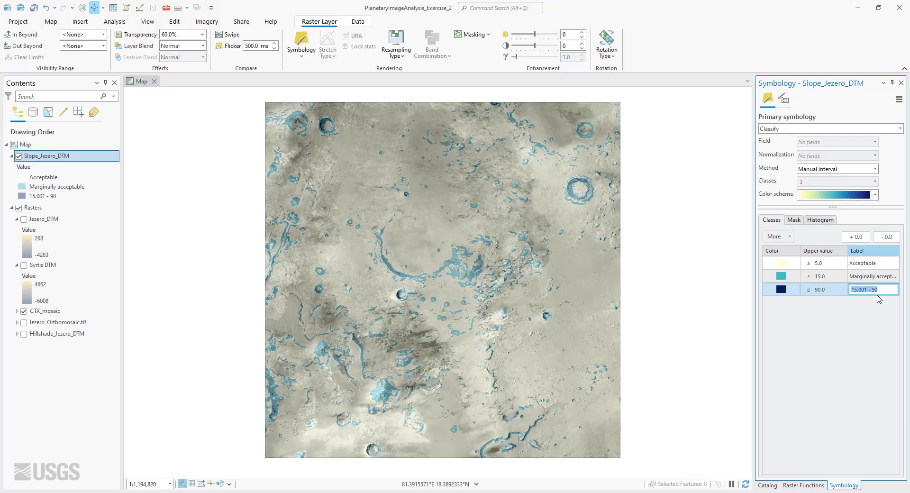
pyautogui.write('Unacceptable')
pyautogui.press('Return')
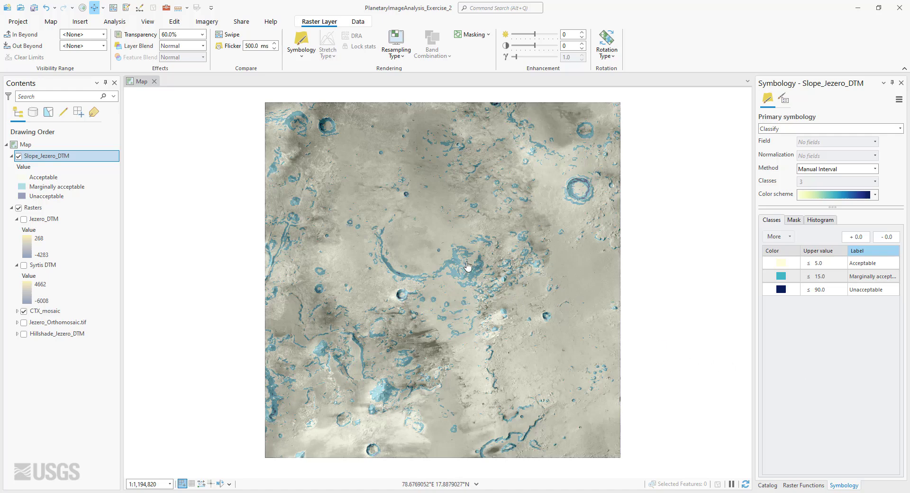
# Examine how the three slope classes are distributed over the northwestern craters and around the Jezero crater rim on the map
pyautogui.scroll(1, 318, 119)
pyautogui.scroll(3, 322, 126)
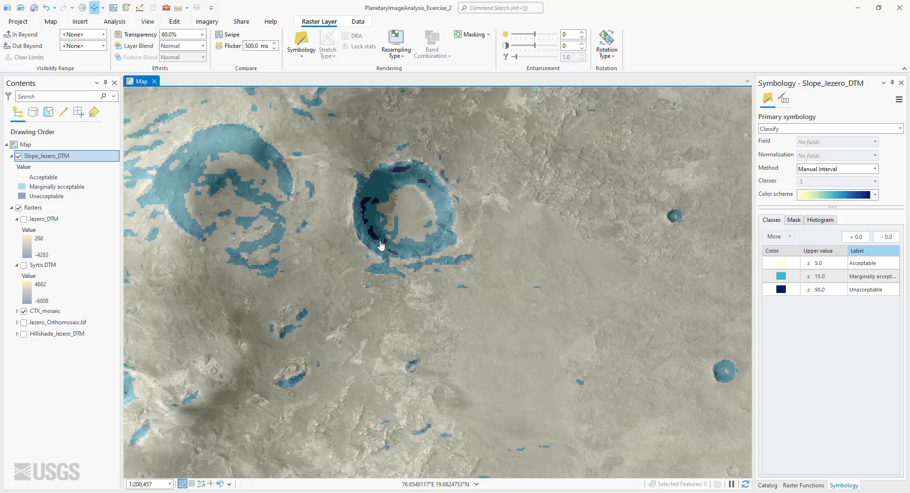
pyautogui.scroll(-2, 456, 259)
pyautogui.moveTo(511, 316)
pyautogui.mouseDown()
pyautogui.moveTo(425, 230)
pyautogui.moveTo(346, 175)
pyautogui.mouseUp()
pyautogui.moveTo(549, 360); pyautogui.dragTo(449, 167)
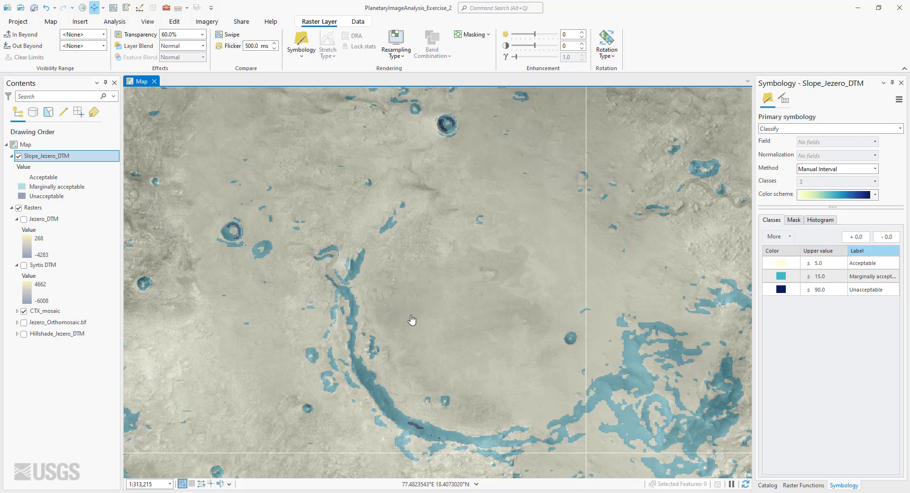
pyautogui.scroll(-2, 514, 329)
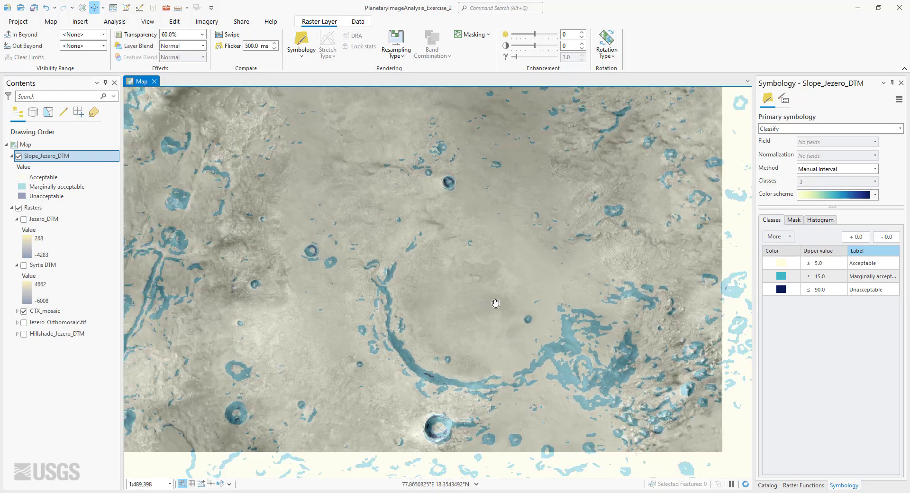